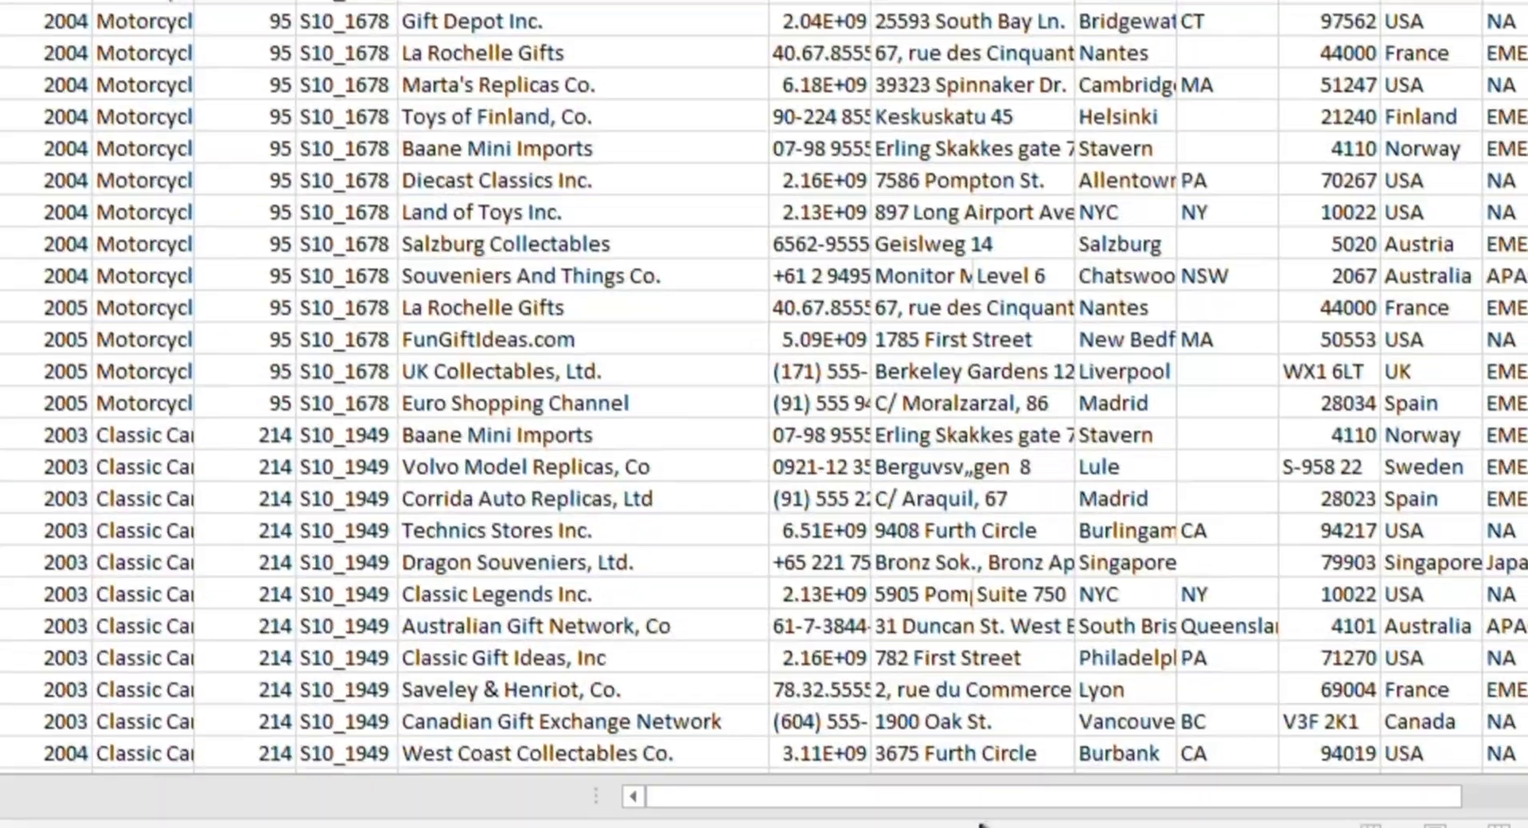
Step: Format the range A1:Z2824 as a table with headers
left_click_drag(991, 773, 1173, 772)
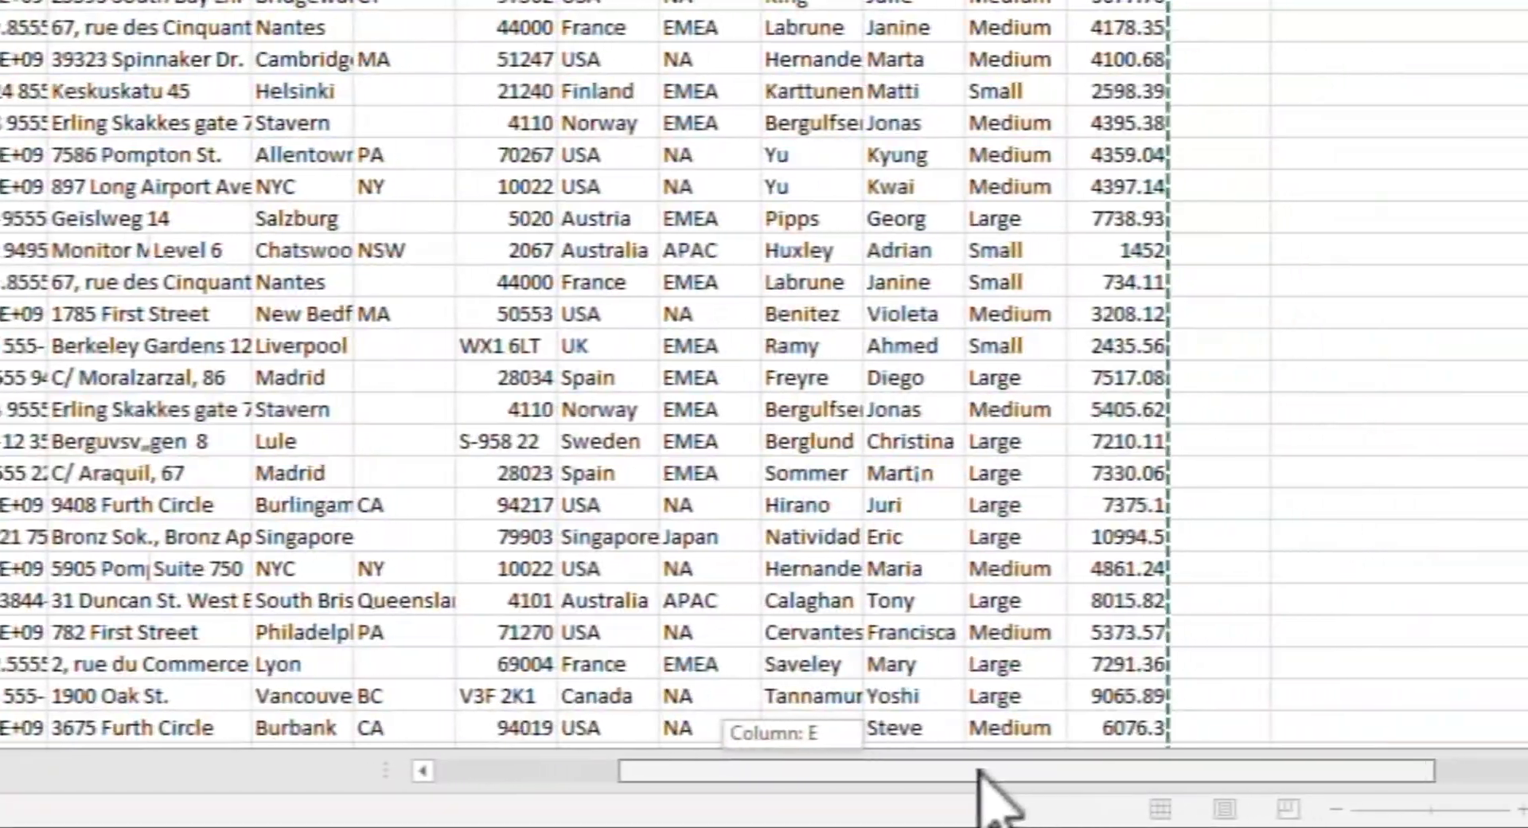
scroll(1086, 607, "down", 18)
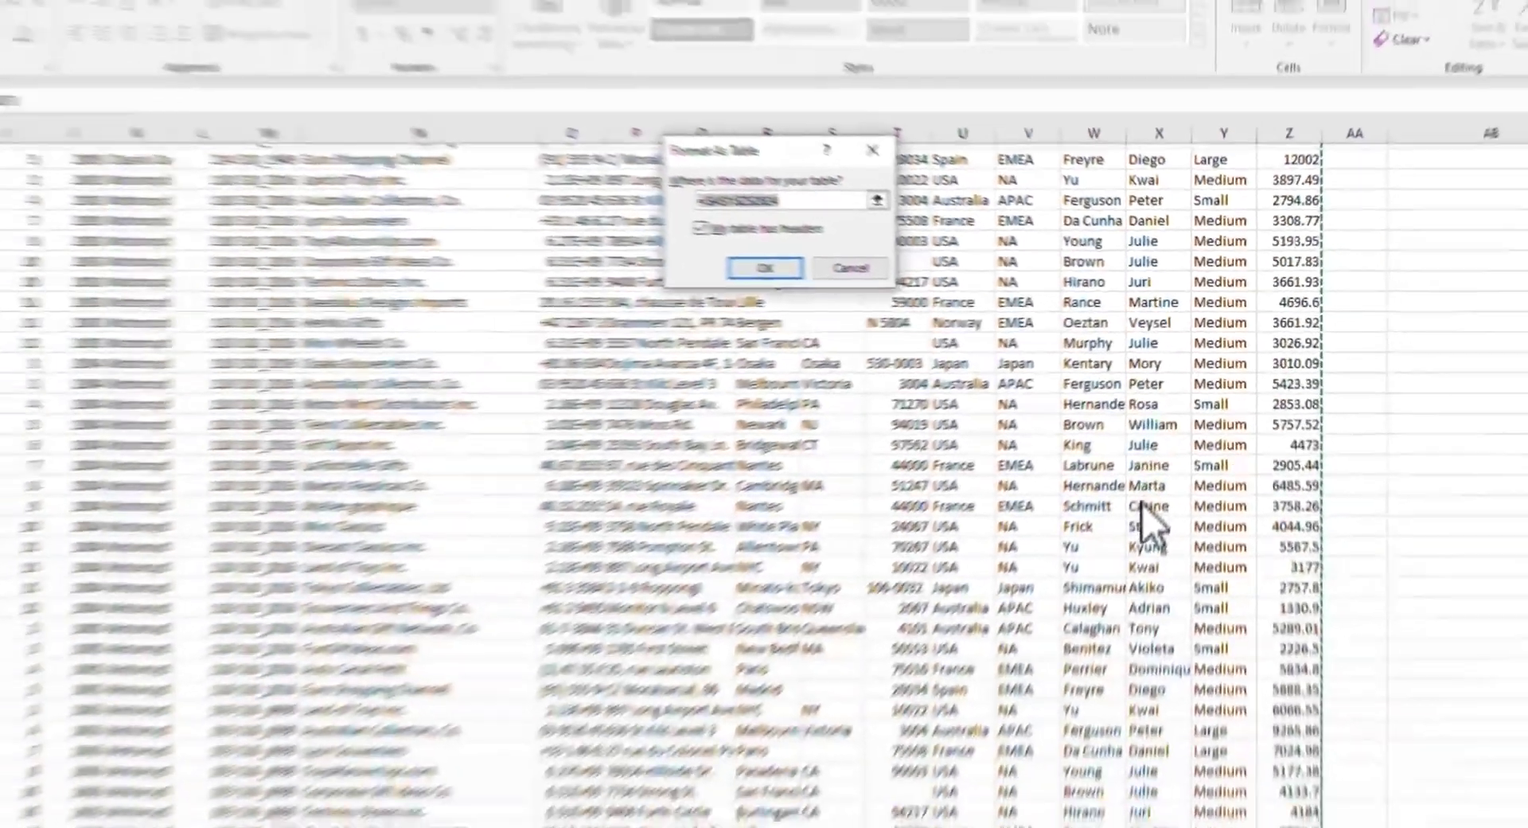
scroll(1088, 608, "up", 18)
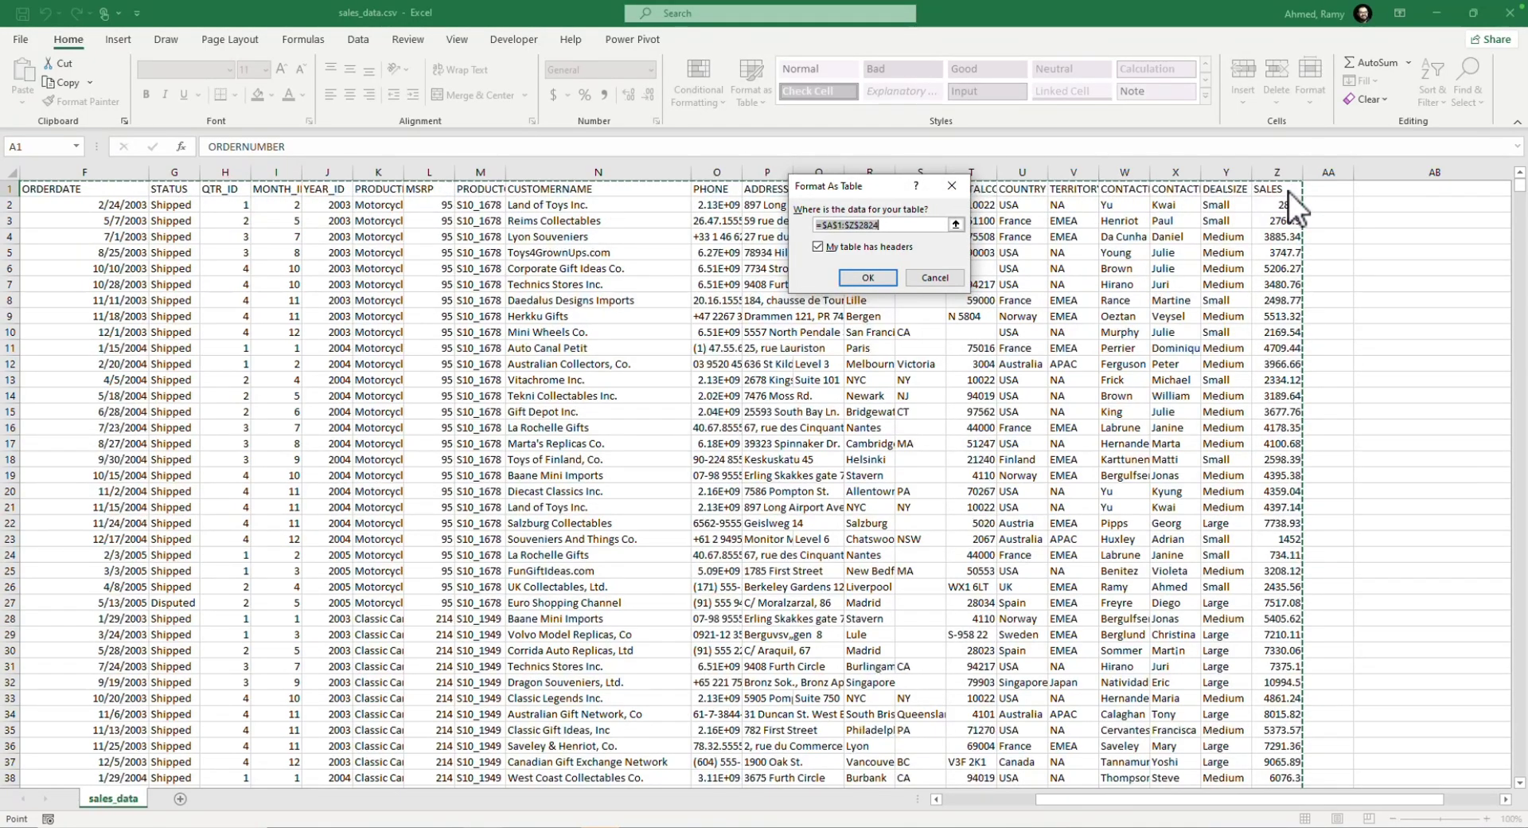
left_click(858, 280)
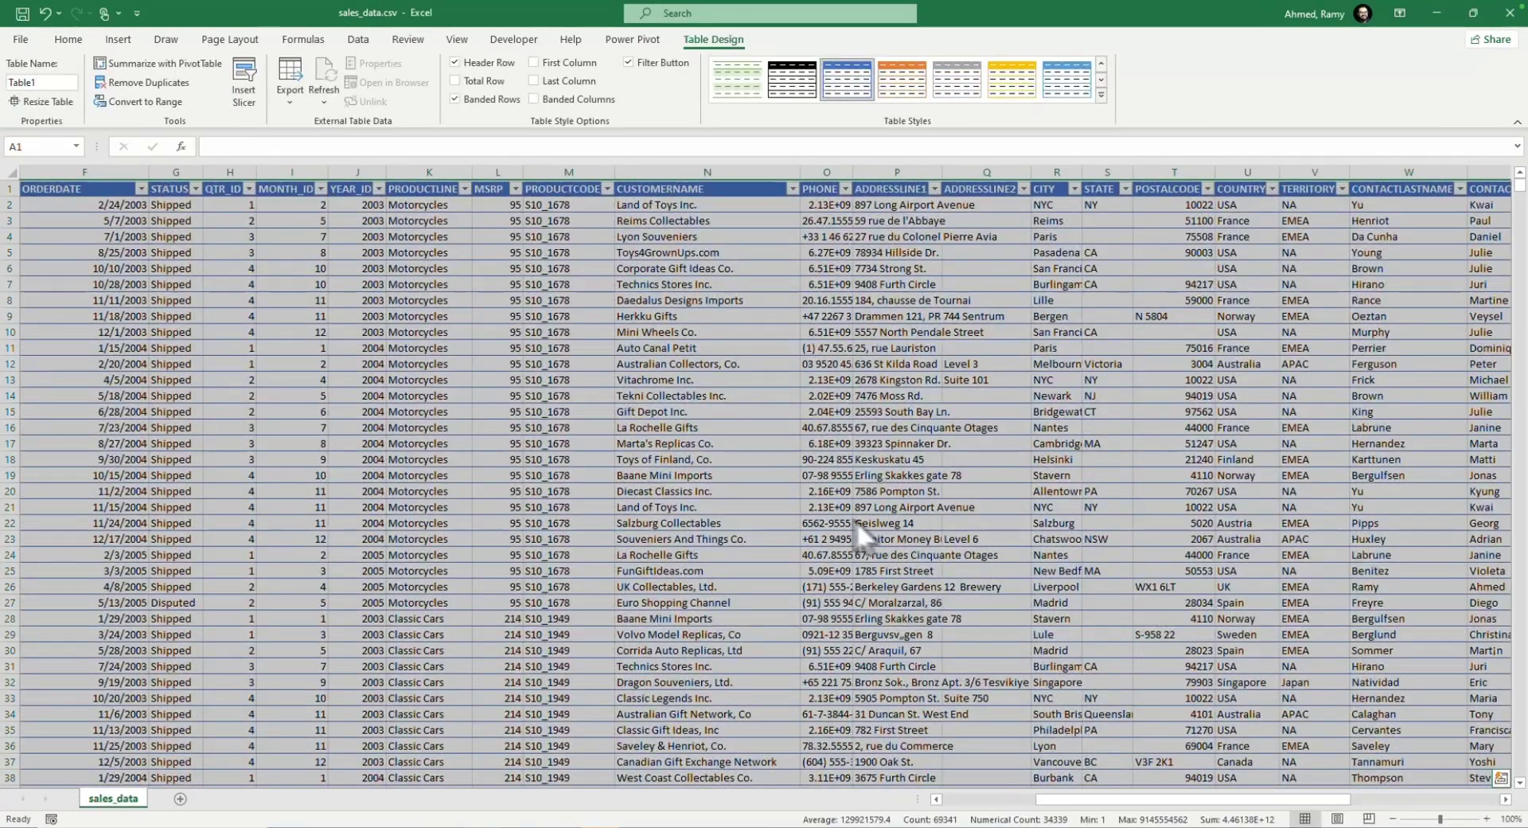
Step: Insert a slicer for the table's CITY field
left_click_drag(1165, 803, 1032, 804)
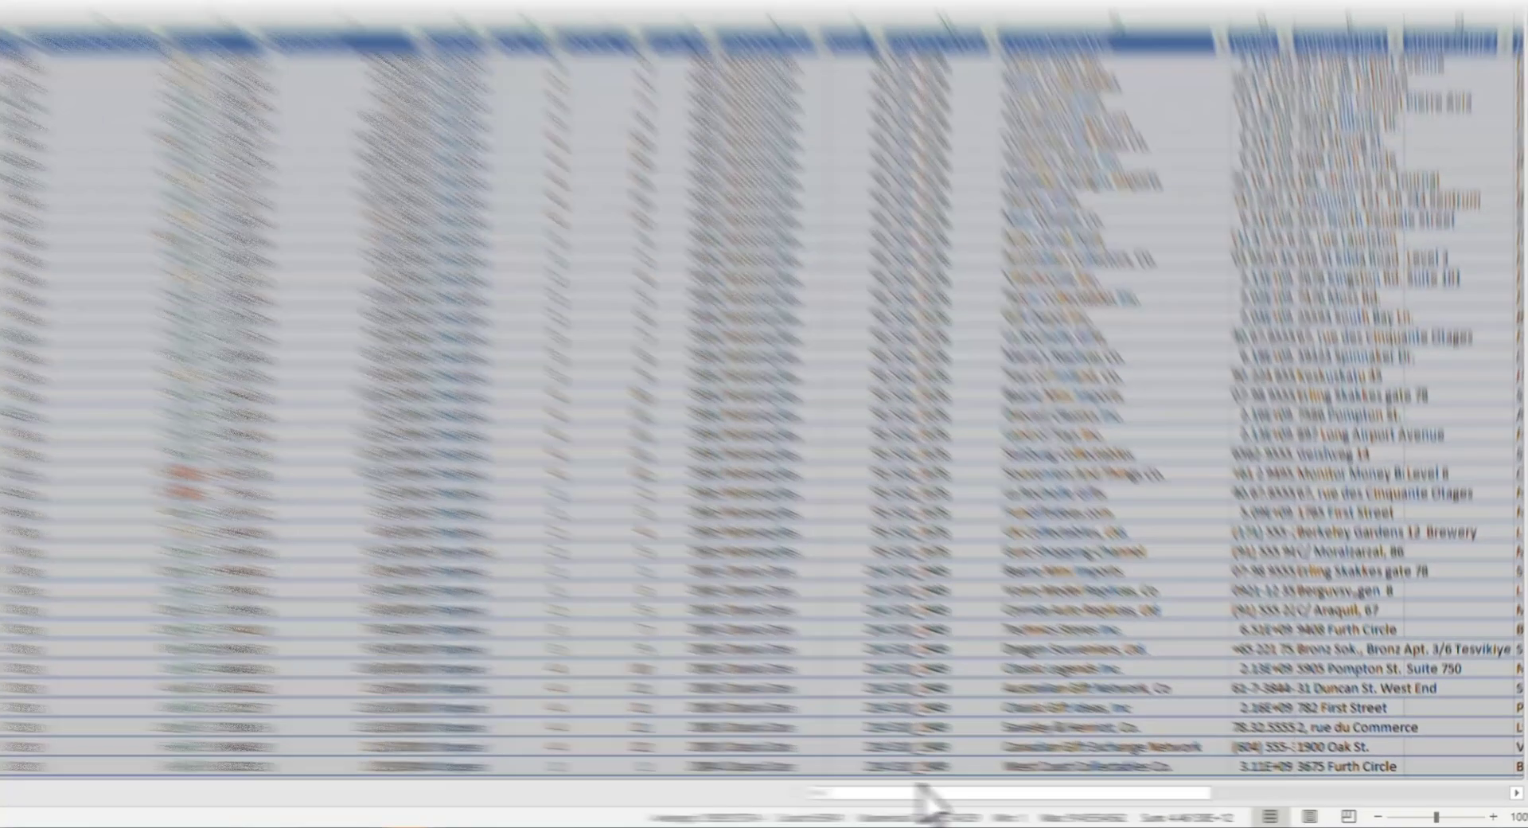
mouse_move(1015, 799)
left_mouse_down()
mouse_move(1231, 815)
mouse_move(1012, 807)
left_mouse_up()
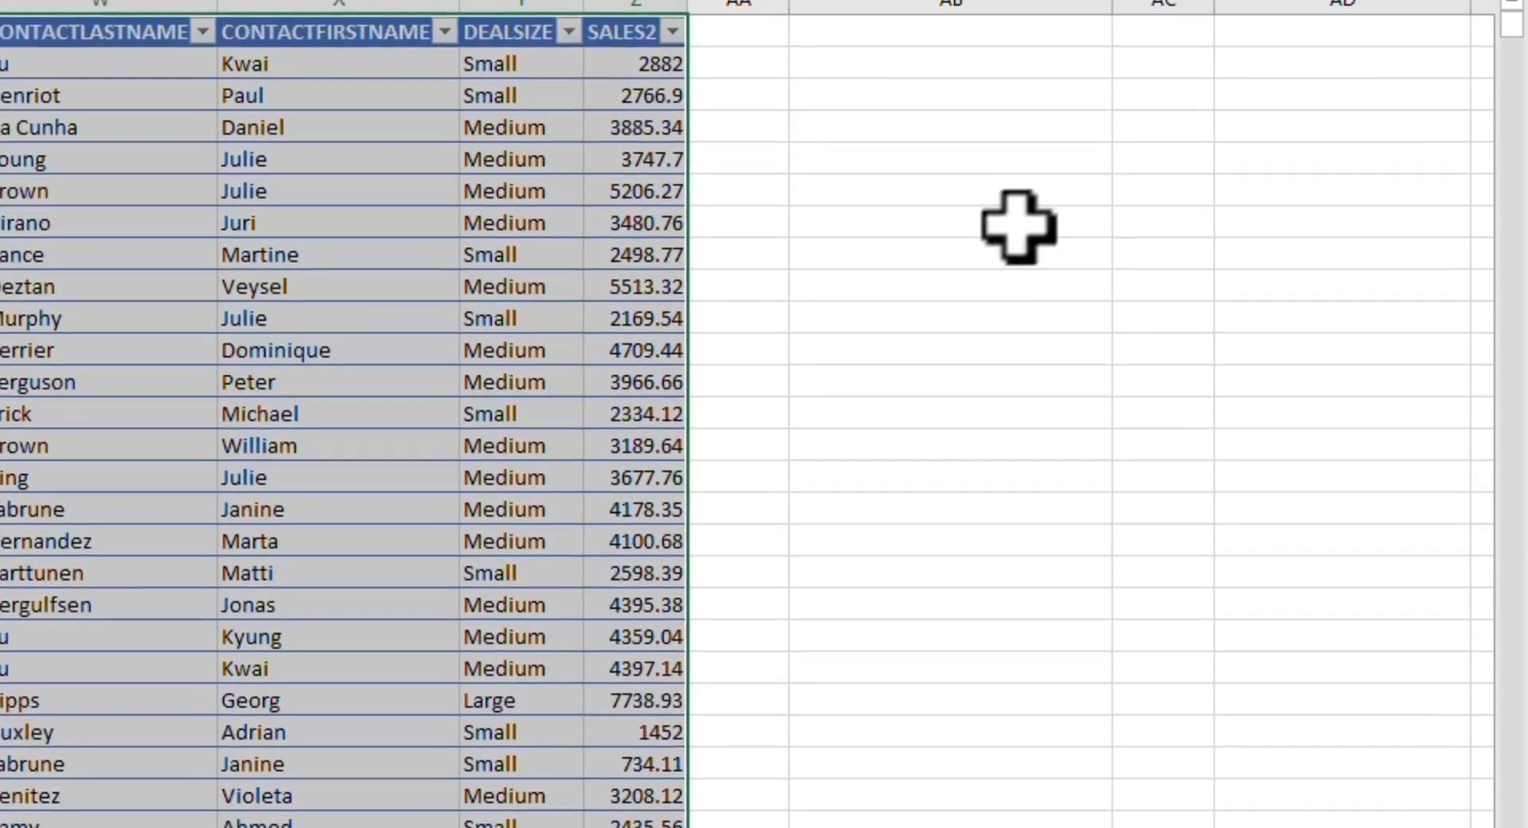
left_click(1150, 136)
left_click(284, 263)
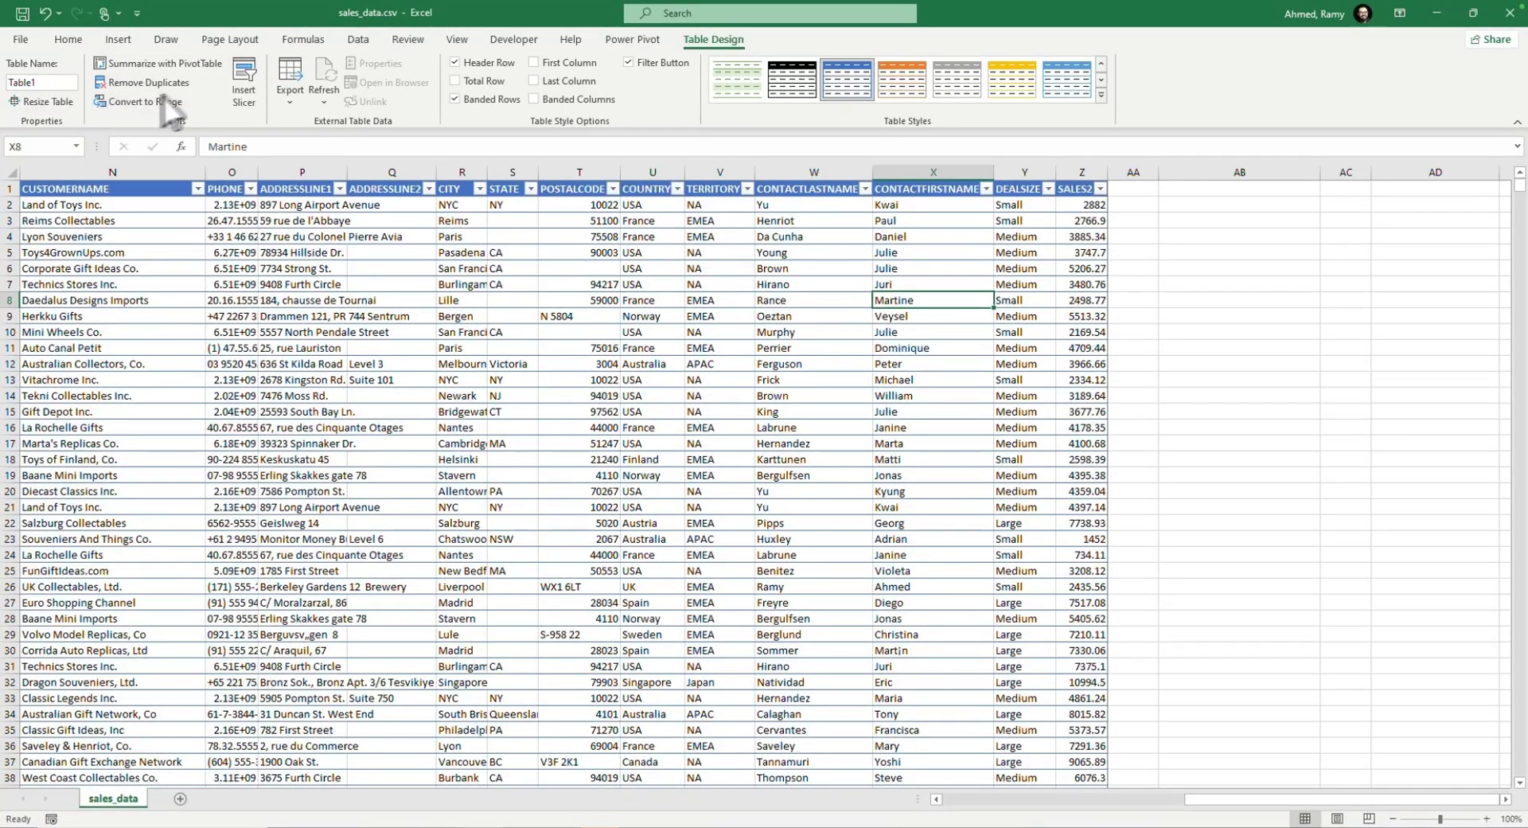
left_click(253, 80)
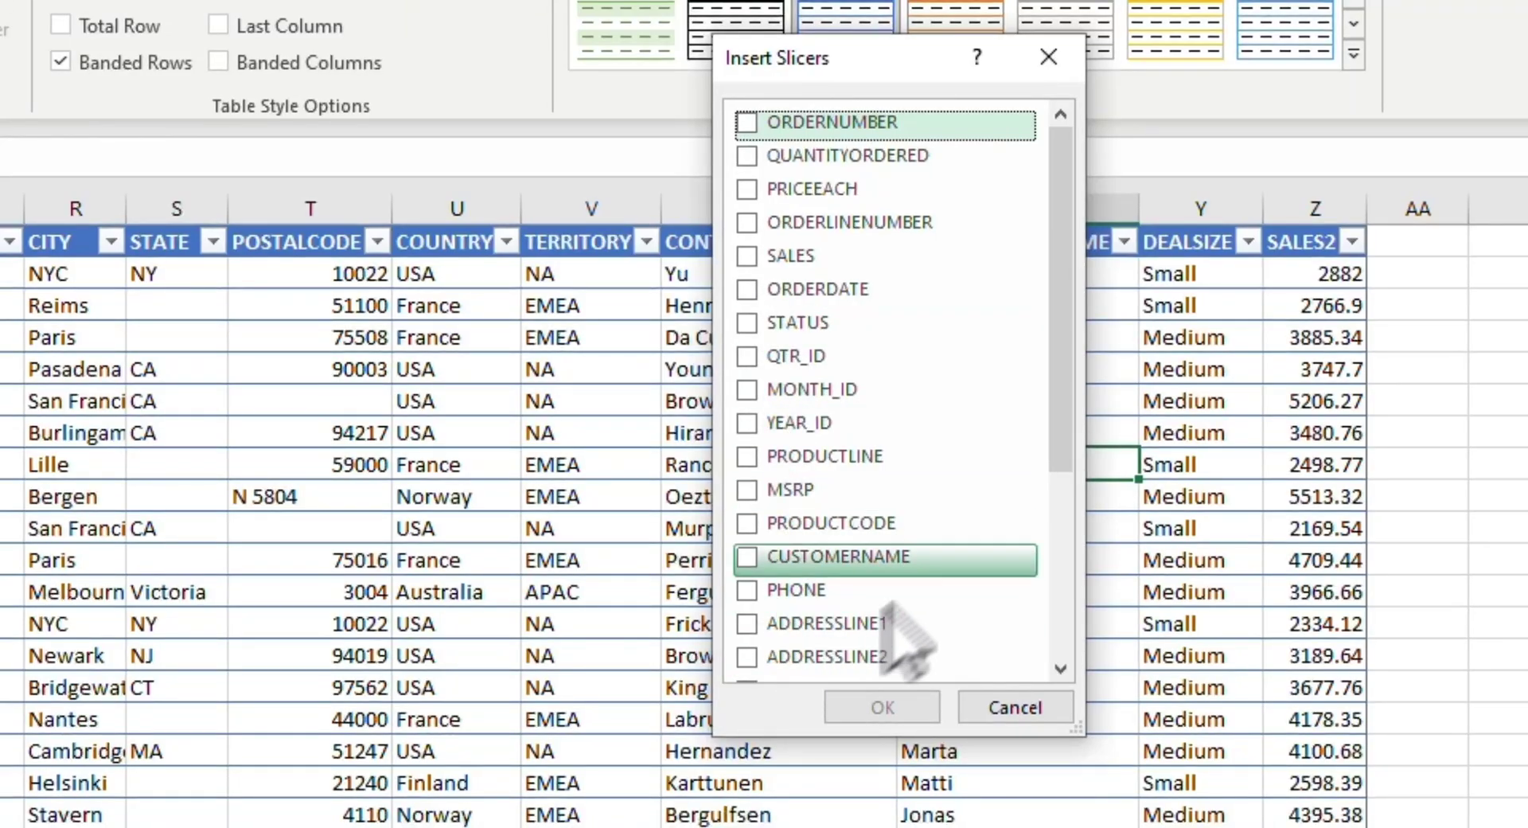
left_click_drag(1059, 437, 1061, 450)
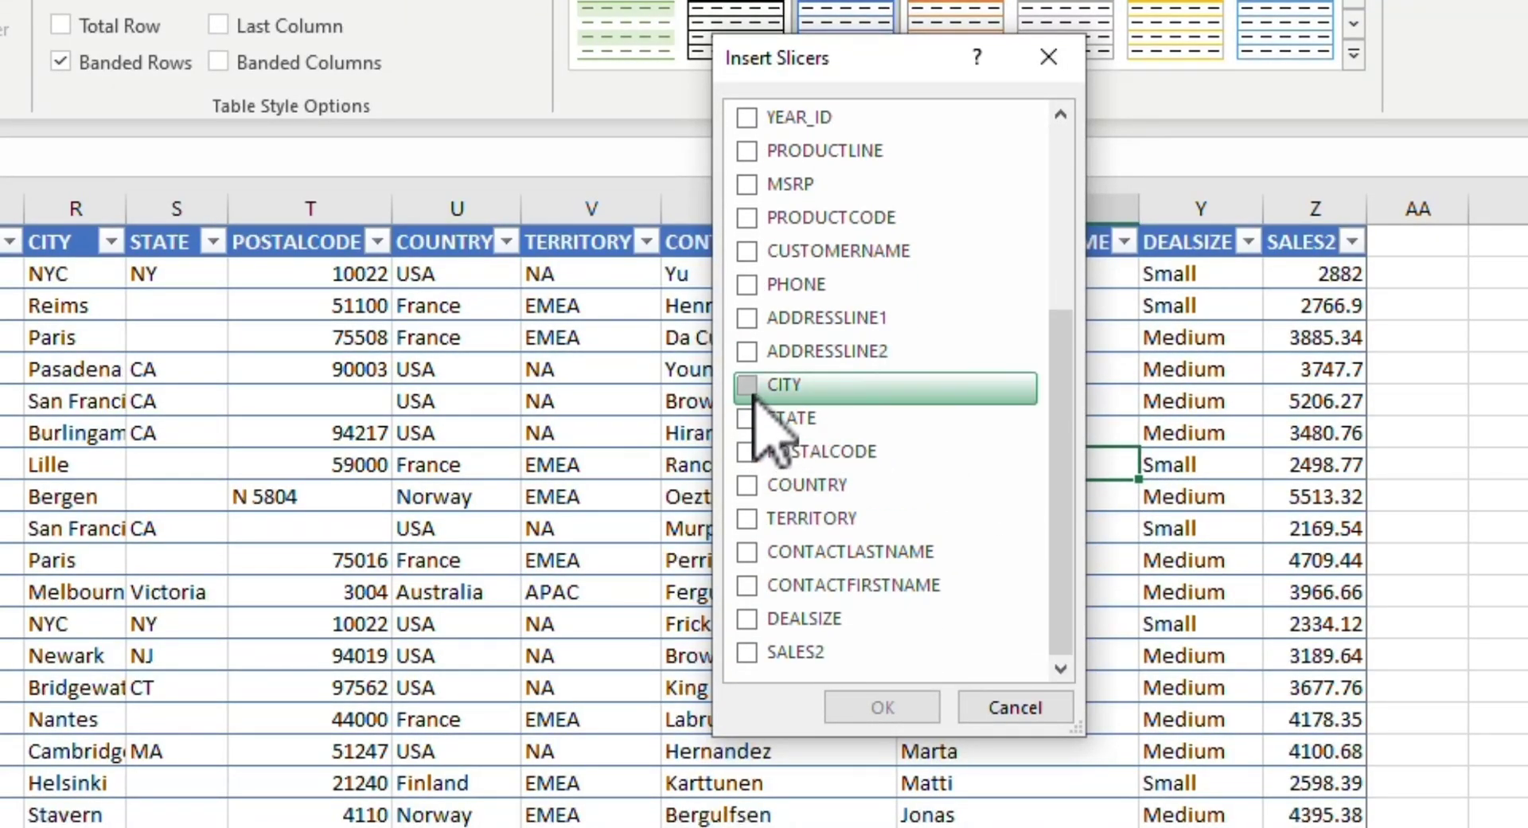
left_click(903, 704)
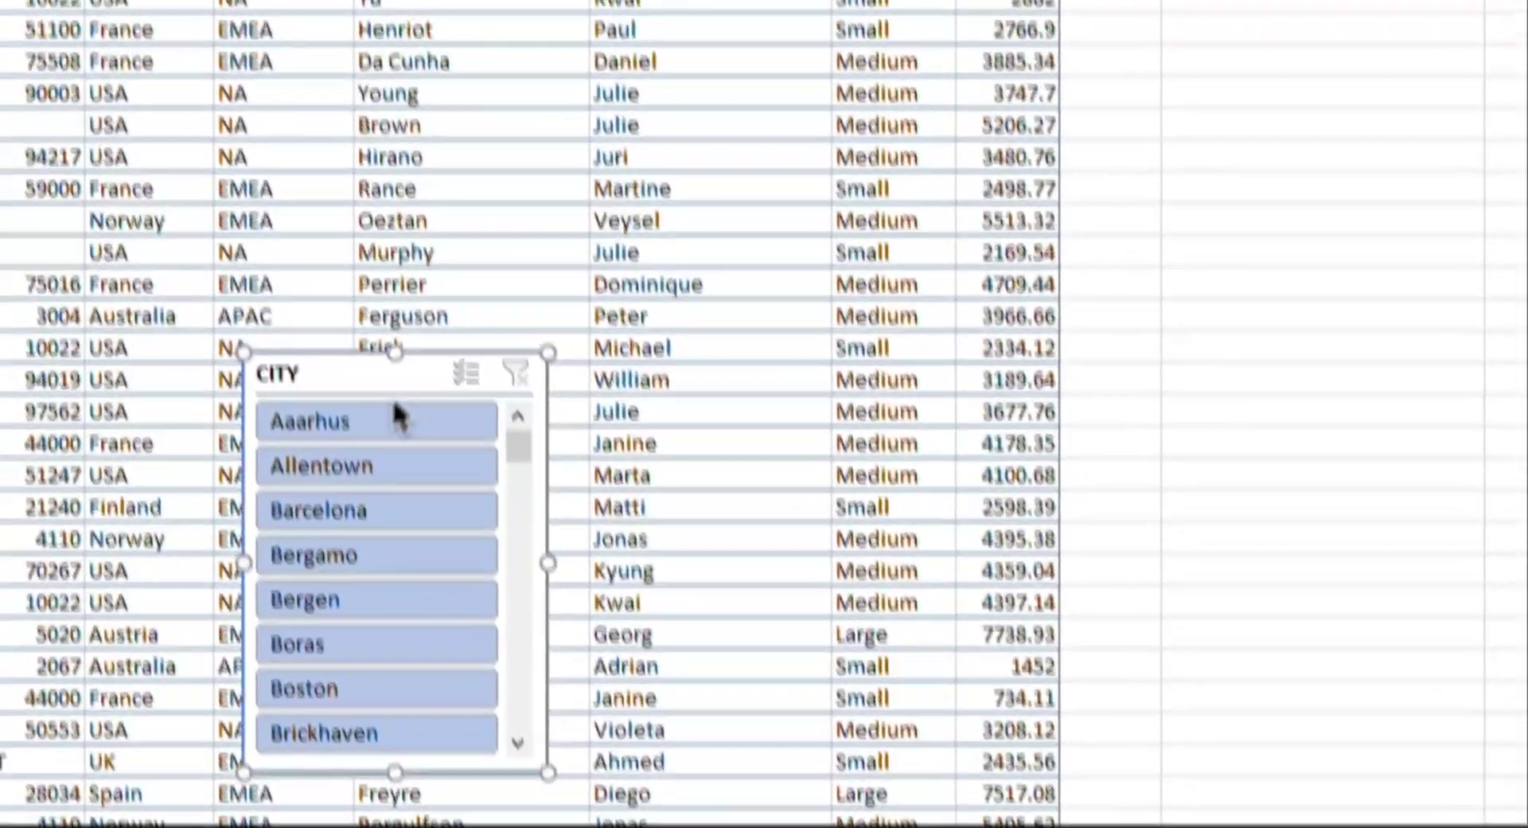
Step: Place the CITY slicer beside the table at column AB and enlarge it to about 5.17 by 2.25 inches
left_click_drag(378, 372, 1325, 1)
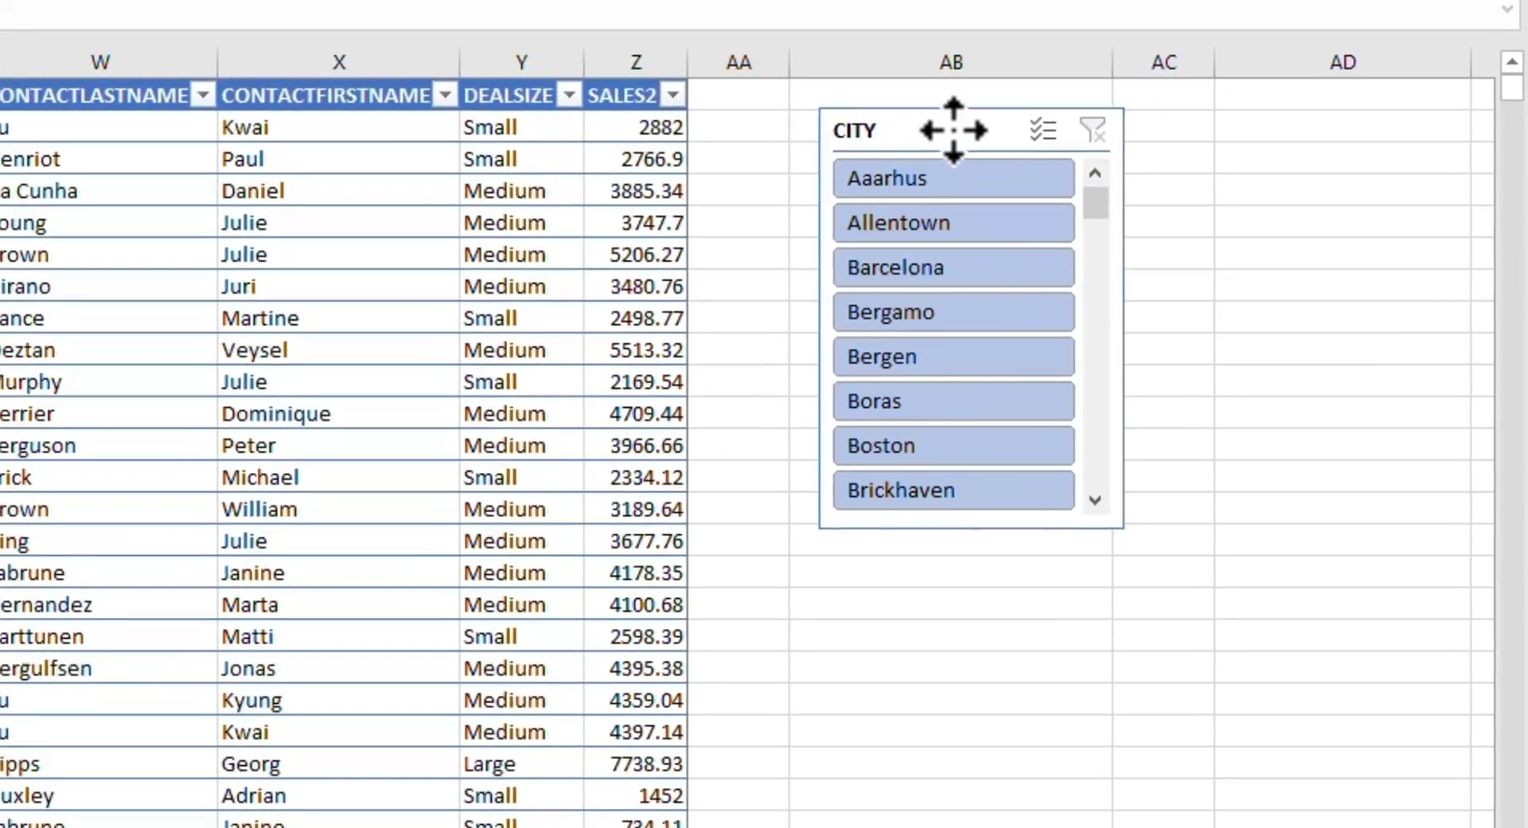
left_click_drag(954, 130, 942, 125)
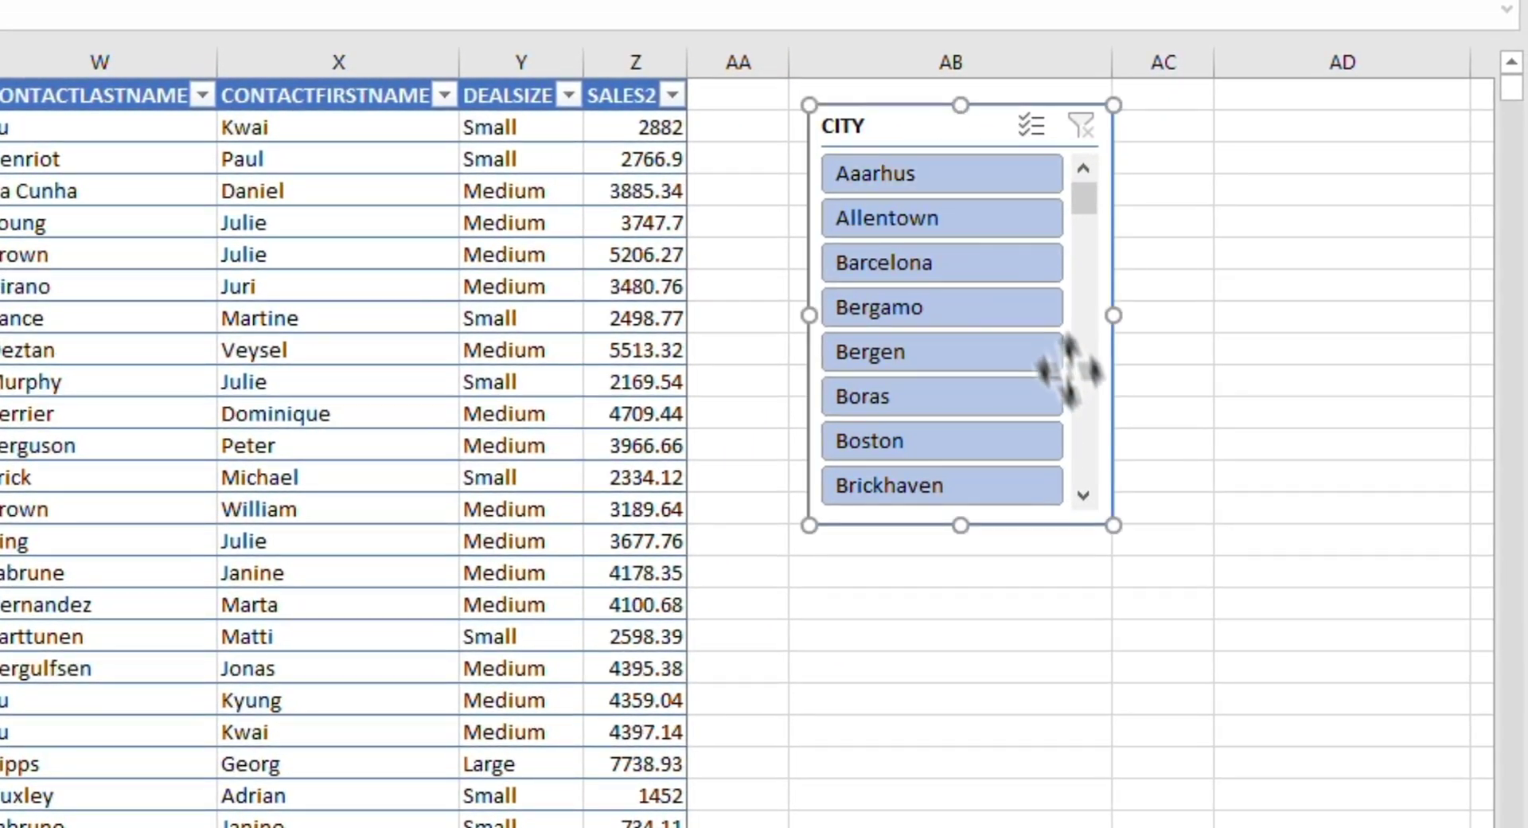
left_click_drag(1113, 525, 1153, 827)
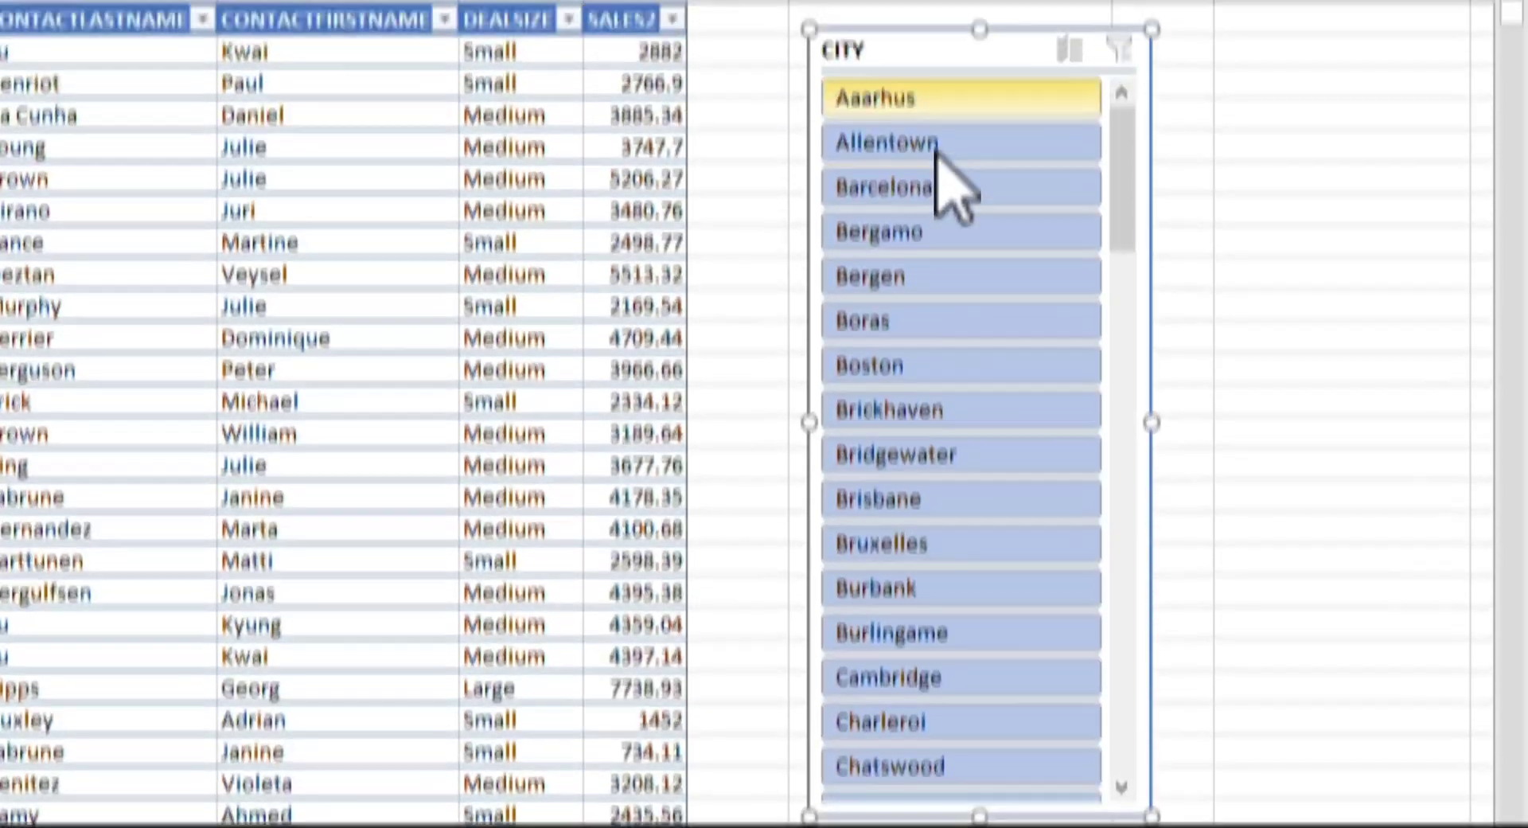
Step: Filter the table through the slicer by one city at a time, including Aaarhus, Cambridge, Brickhaven, Lule and Minato-ku
left_click(939, 97)
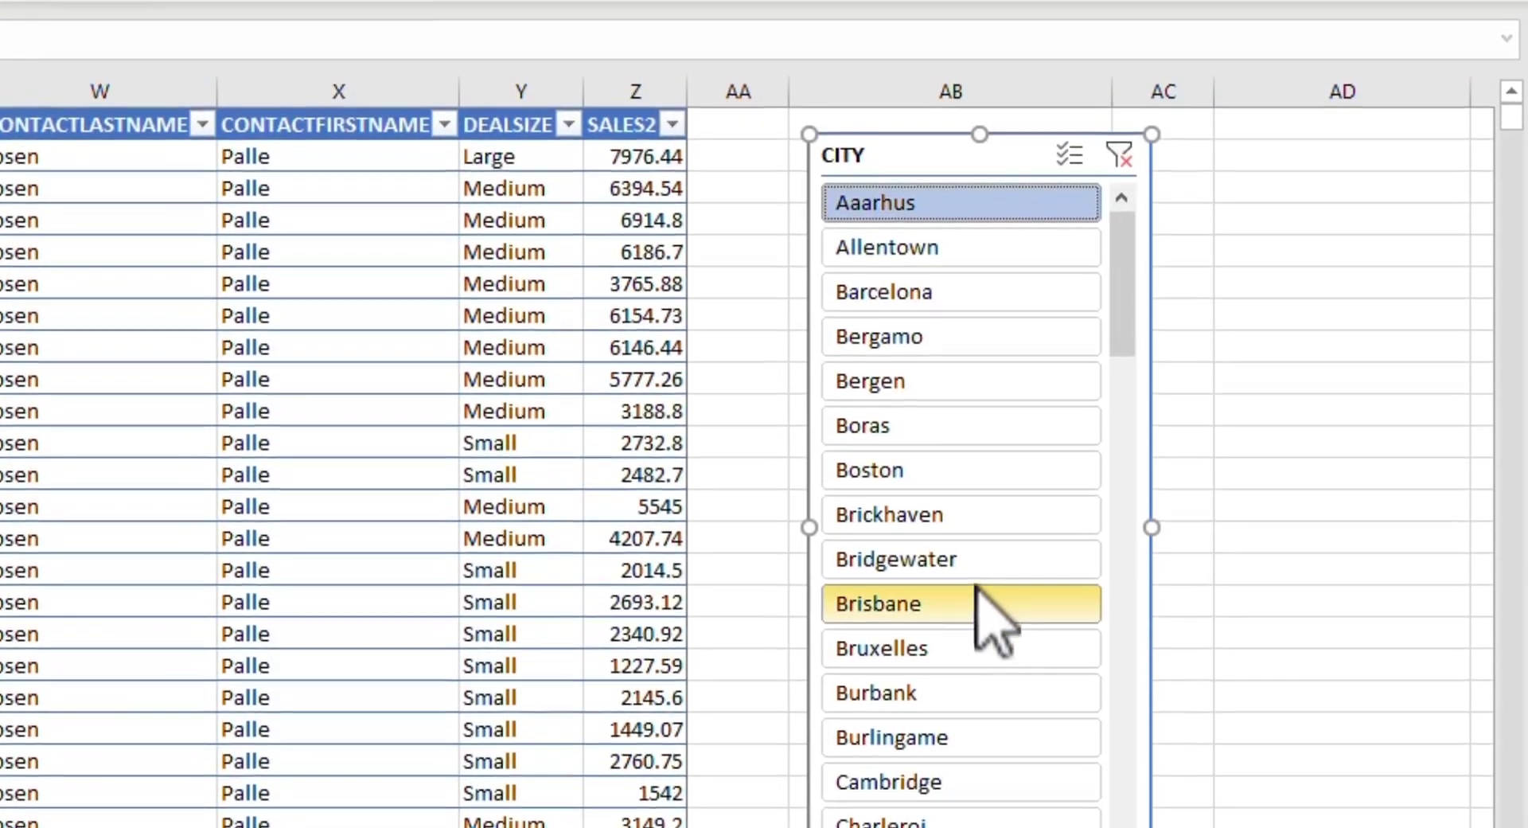
left_click(962, 288)
left_click(1144, 612)
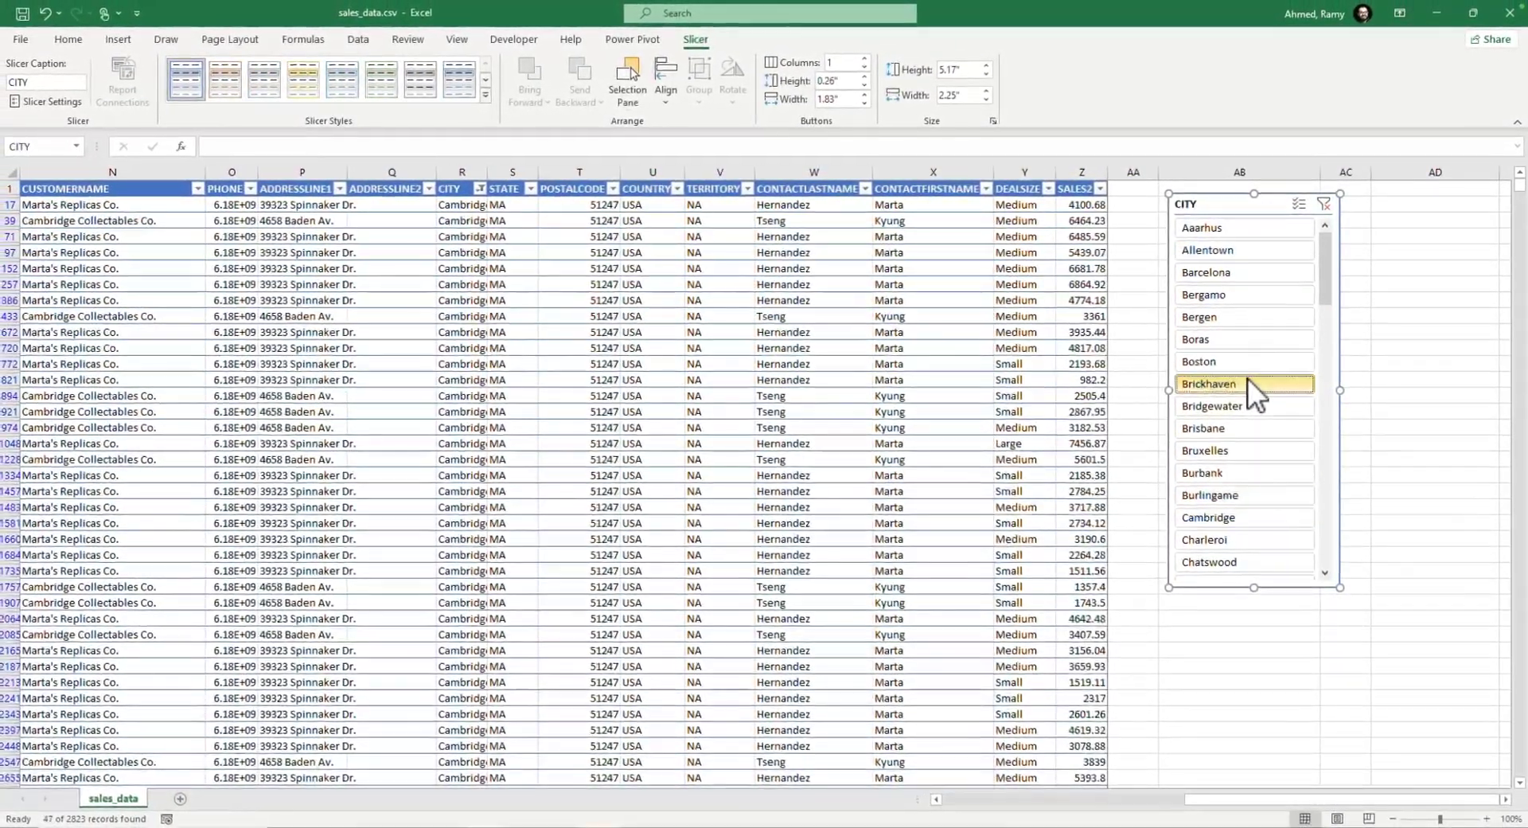
left_click(1144, 432)
left_click_drag(1327, 325, 1327, 443)
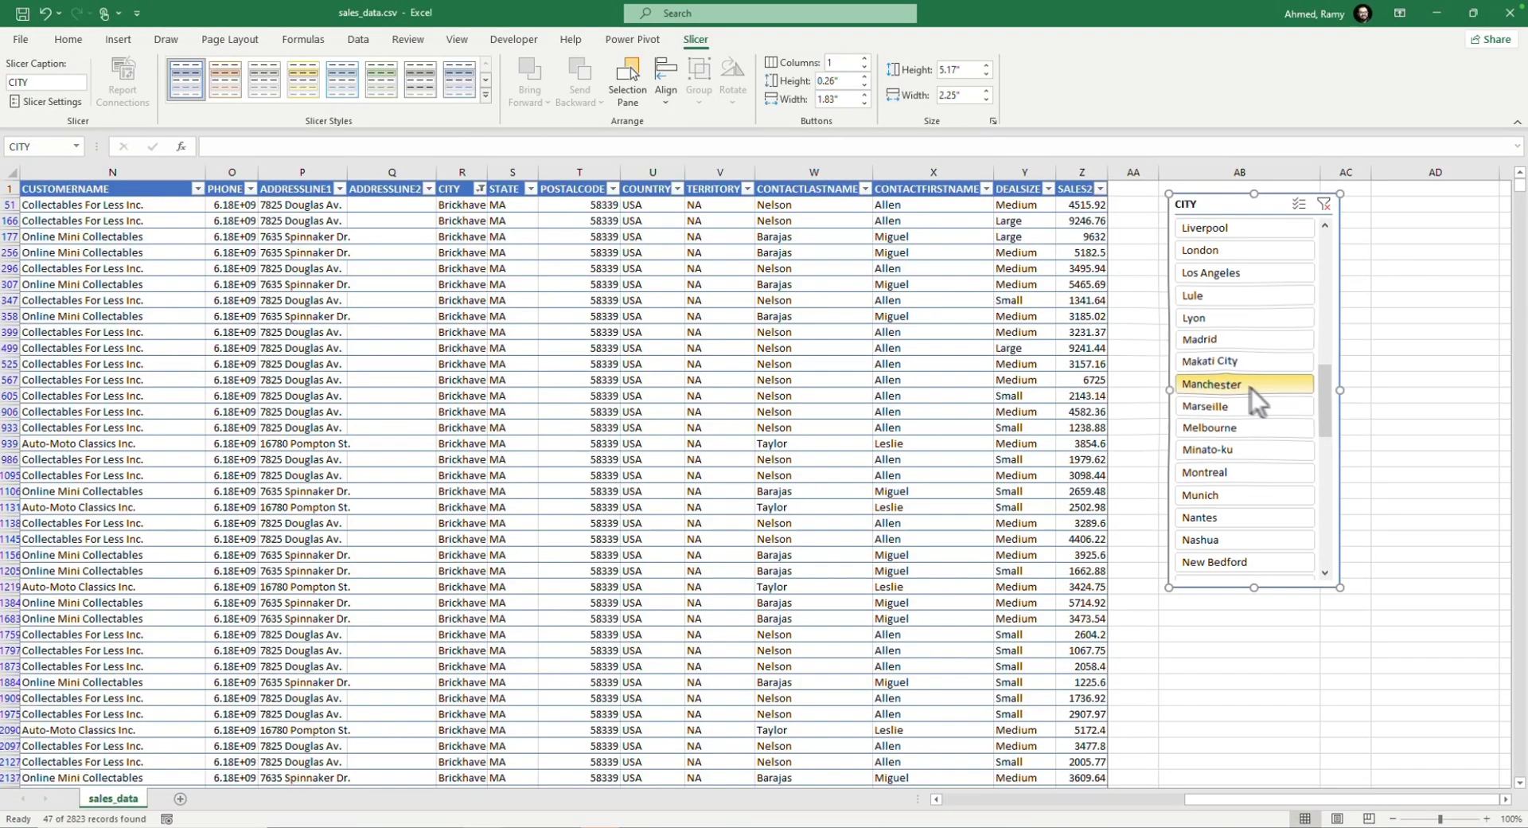
left_click(1225, 384)
left_click(1226, 296)
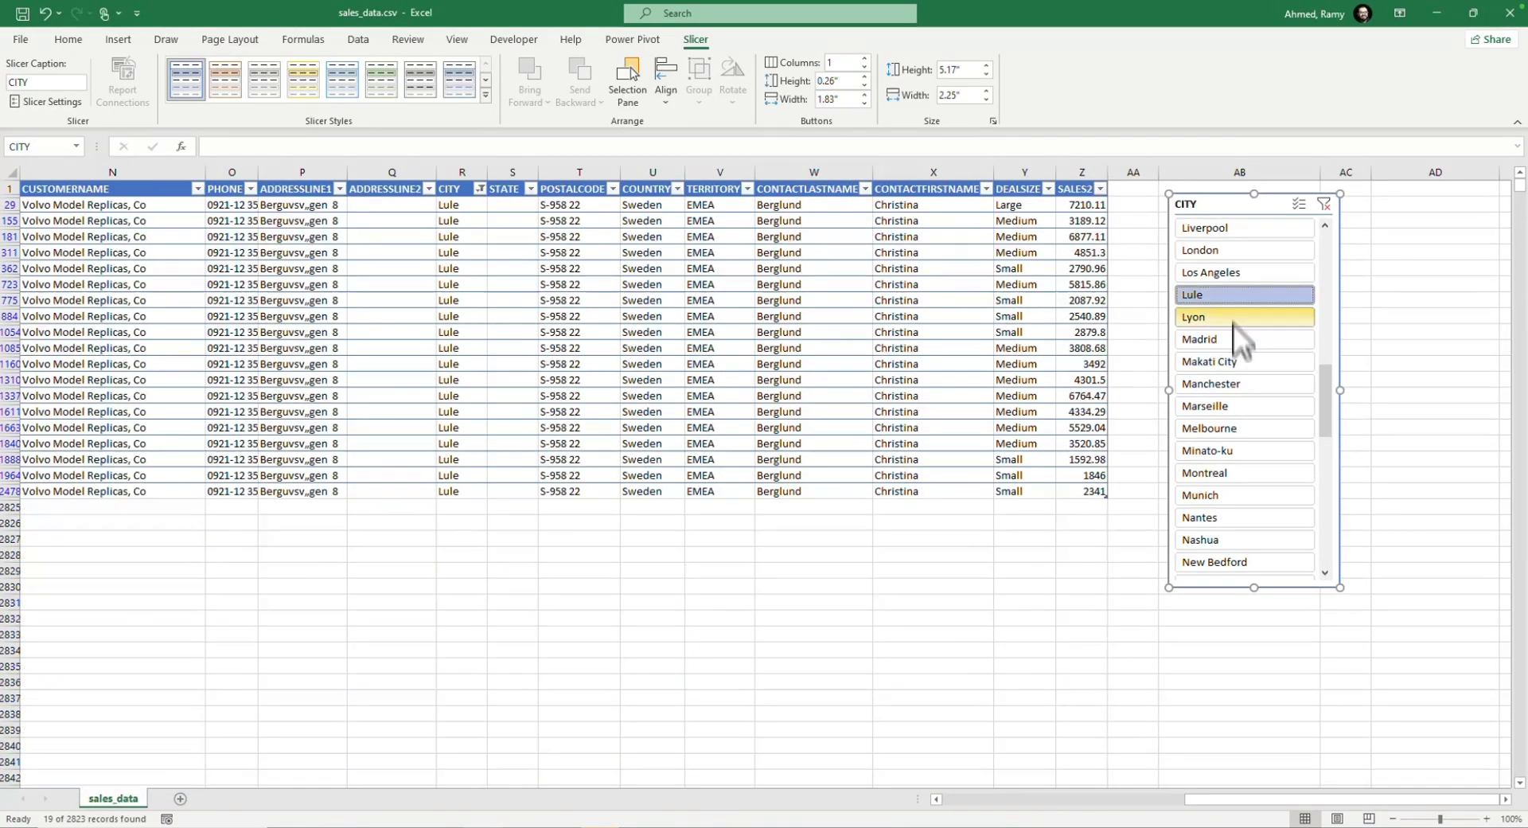
left_click(1241, 450)
scroll(1251, 386, "up", 4)
scroll(1256, 390, "up", 5)
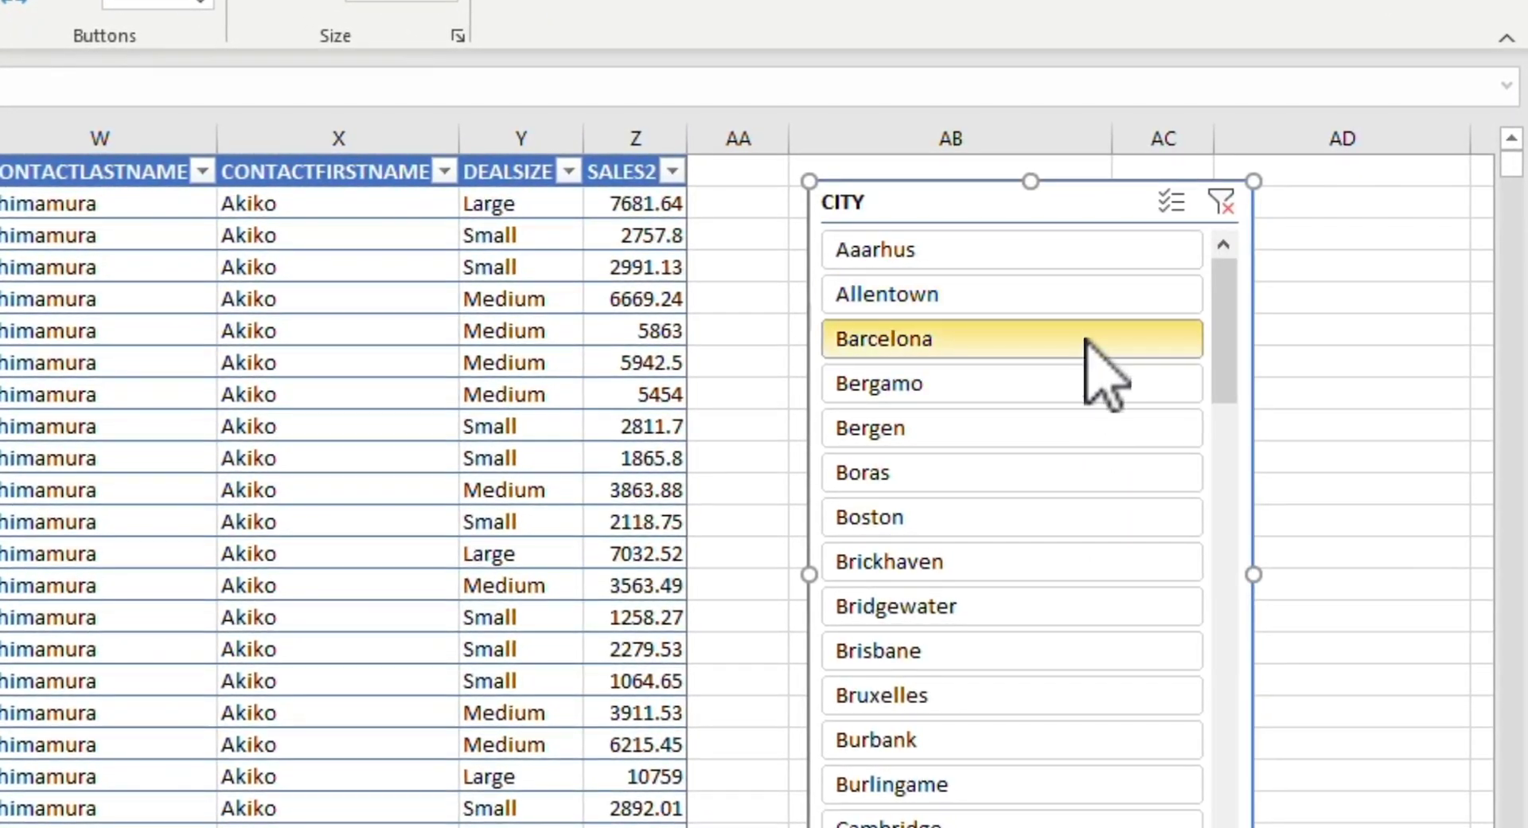
Step: Filter the table to Aaarhus, Barcelona, Boras, Brickhaven and Bruxelles together, and clear the slicer filter
left_click(1047, 259)
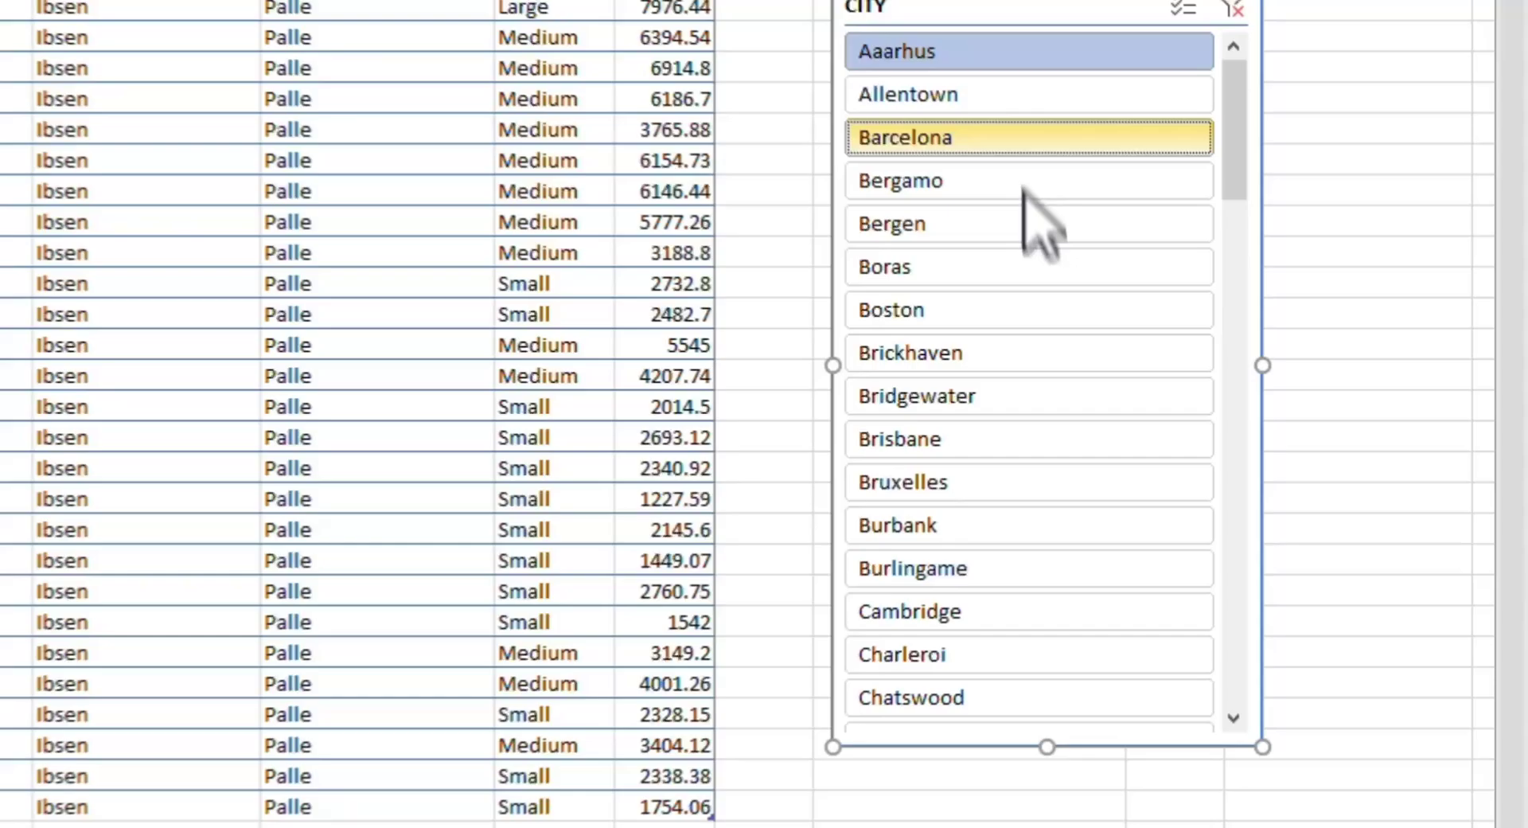
left_click(1270, 273, "ctrl")
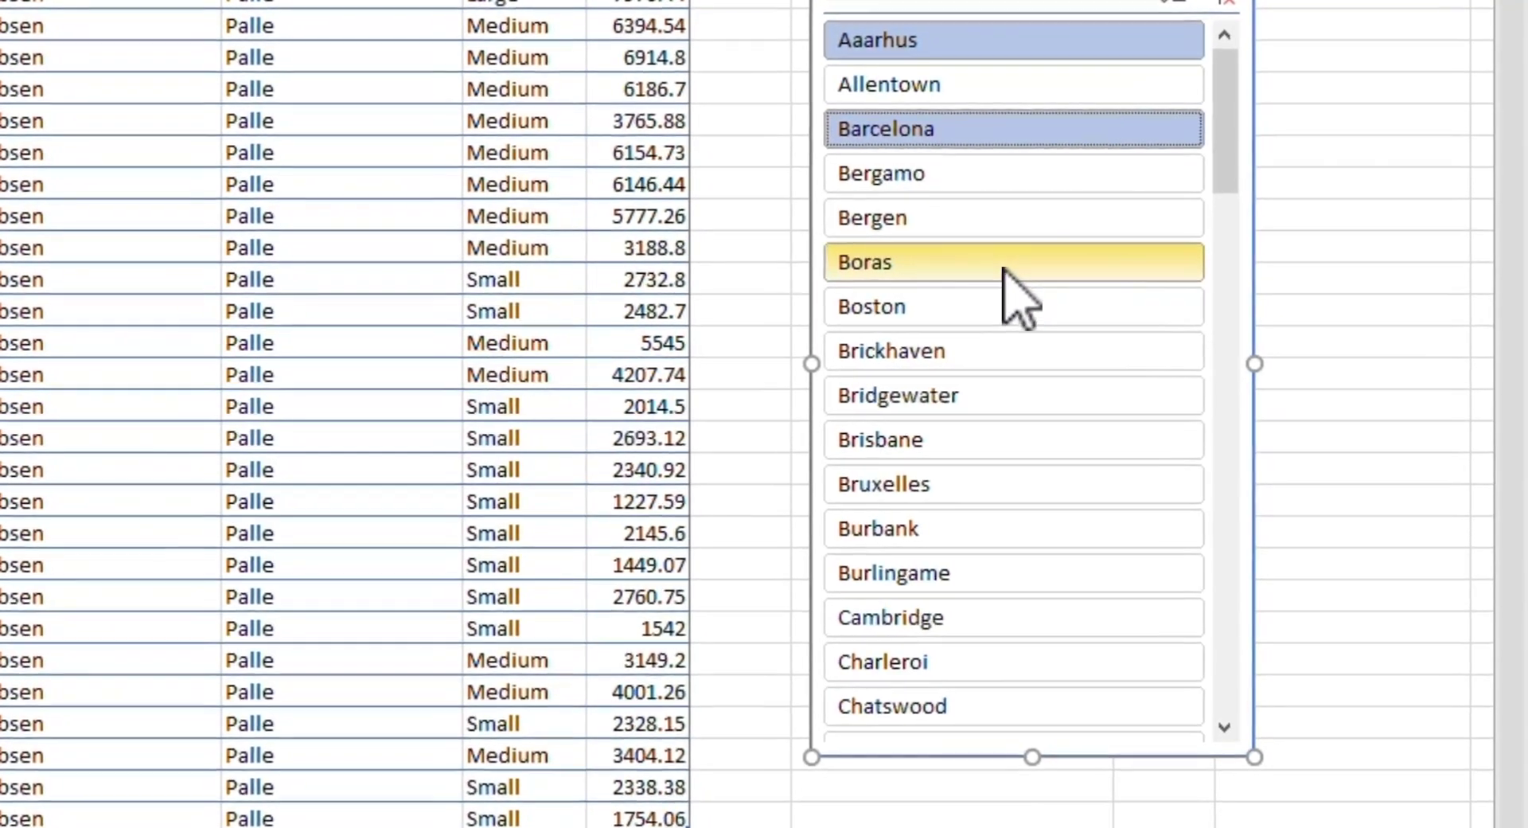
left_click(1269, 339, "ctrl")
left_click(1010, 348, "ctrl")
left_click(1016, 484, "ctrl")
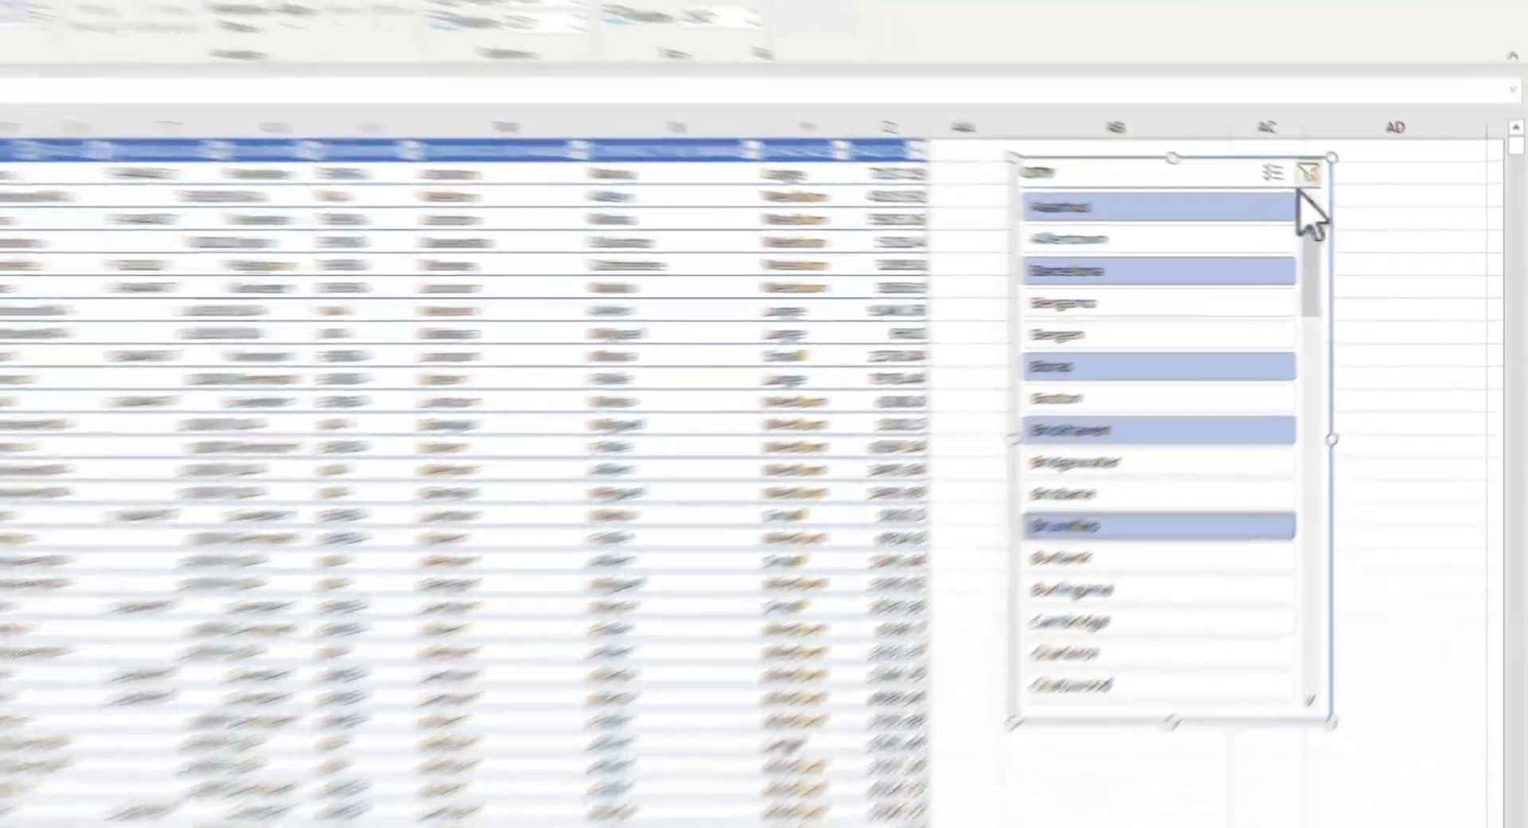
left_click(1308, 173)
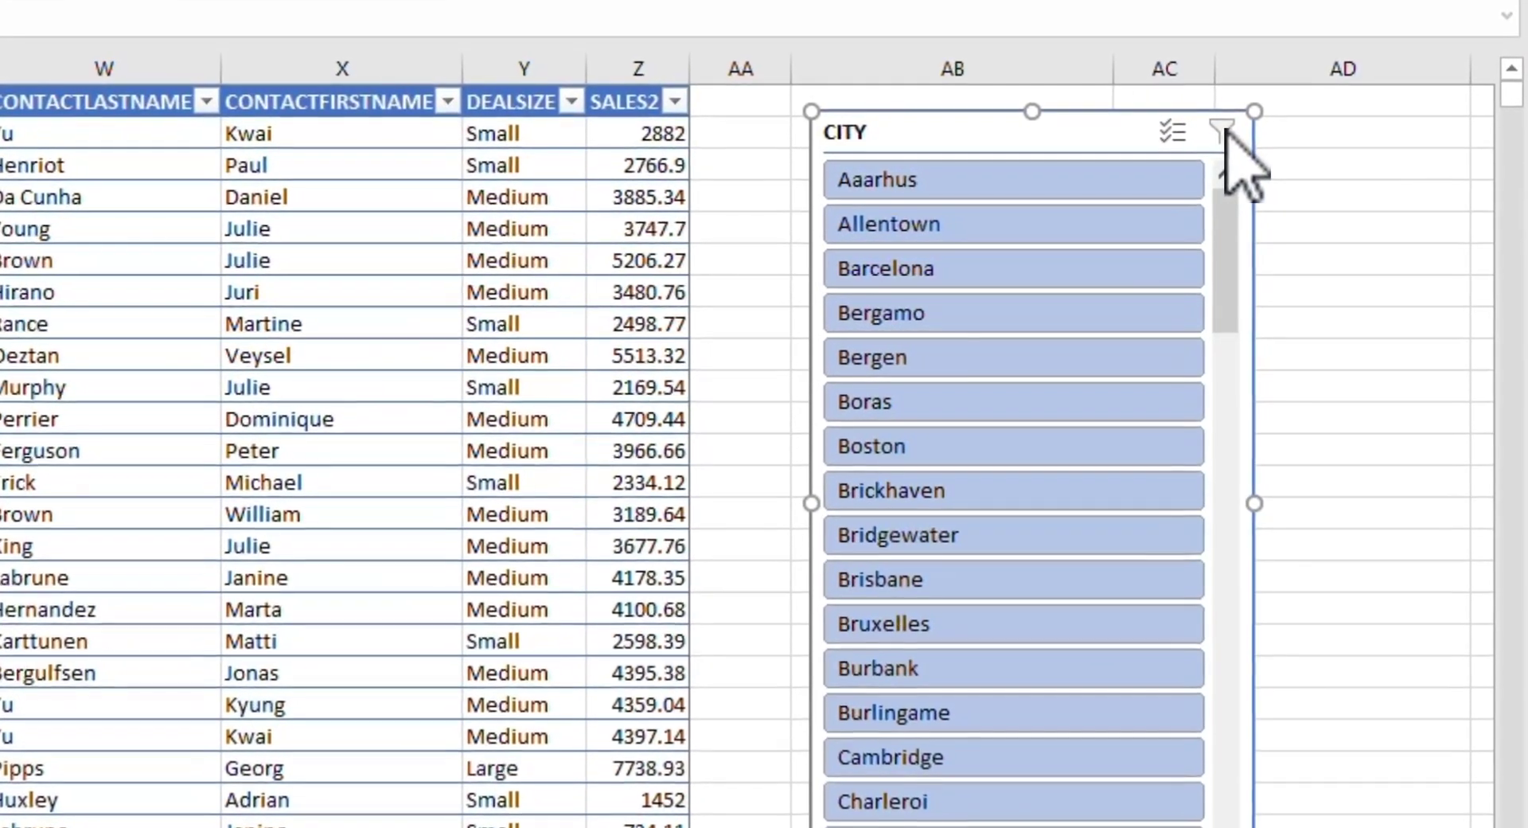
Step: With the slicer's multi-select turned on, filter to Aaarhus, Barcelona, Boston, Brisbane and Burbank, and clear the filter
left_click(1022, 181)
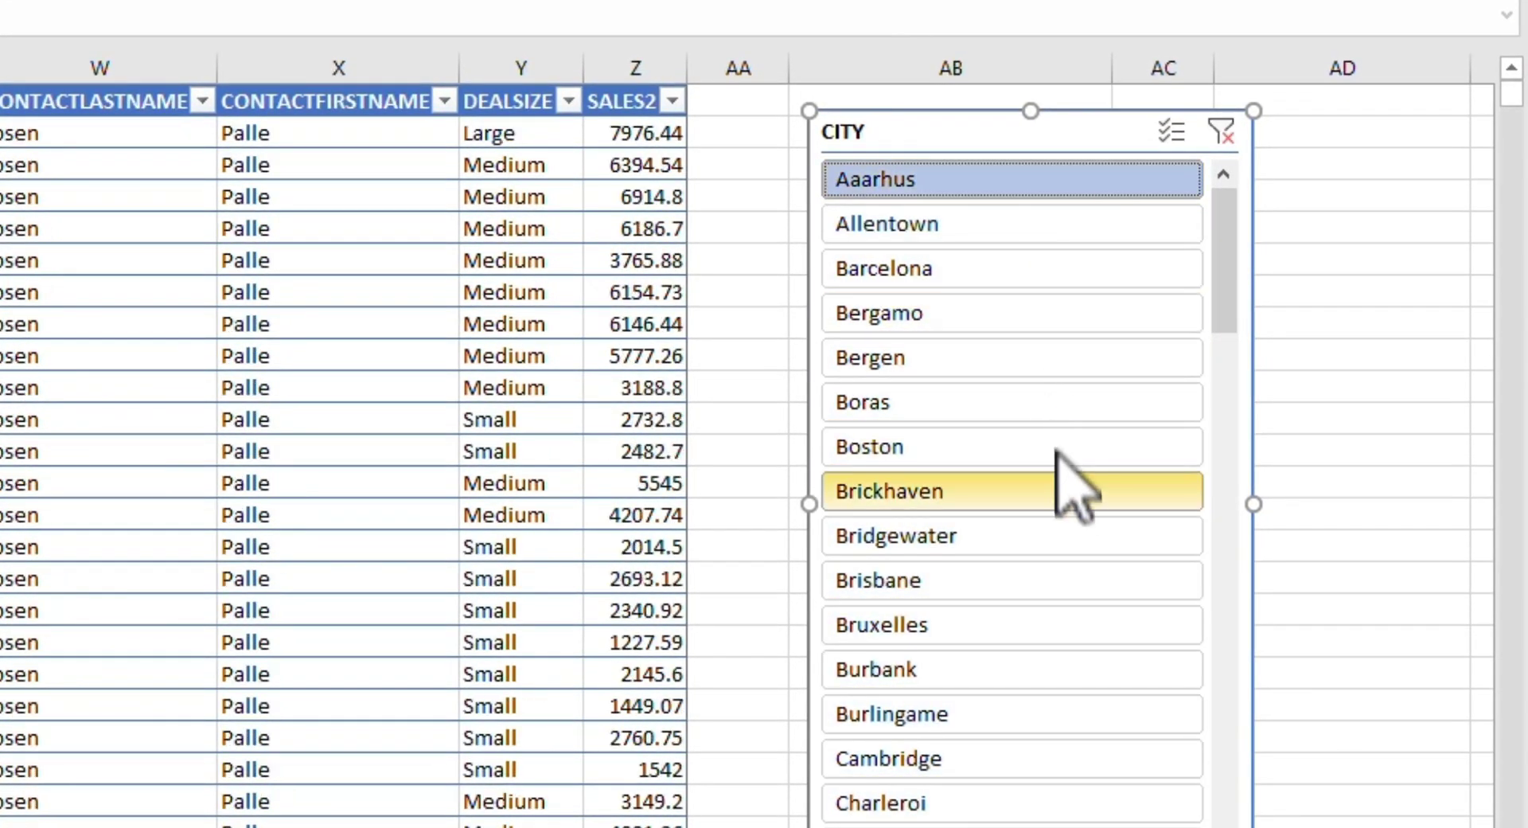
left_click(1171, 132)
left_click(1034, 270)
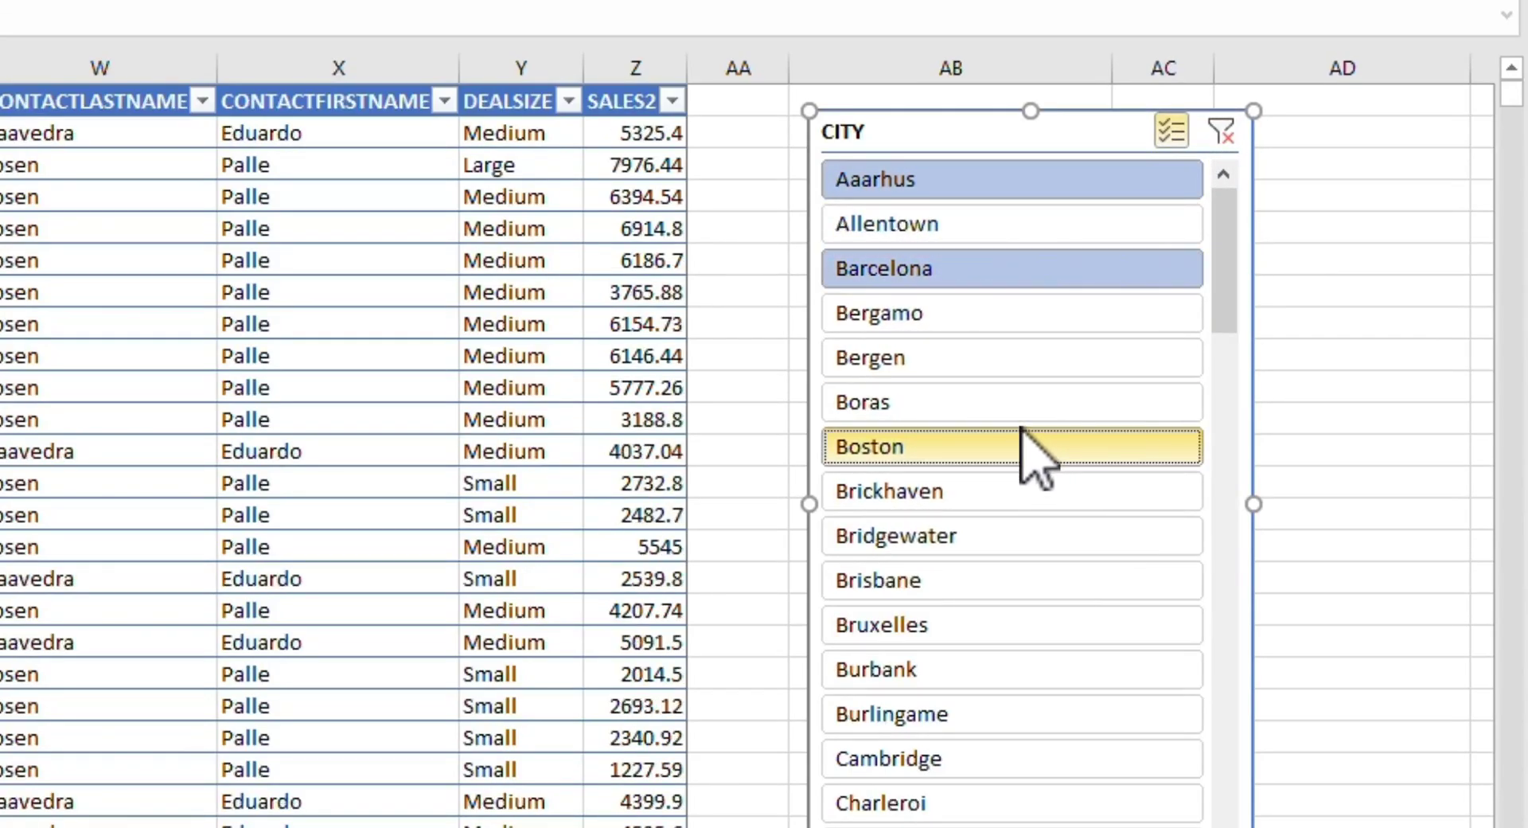
left_click(1024, 445)
left_click(1049, 581)
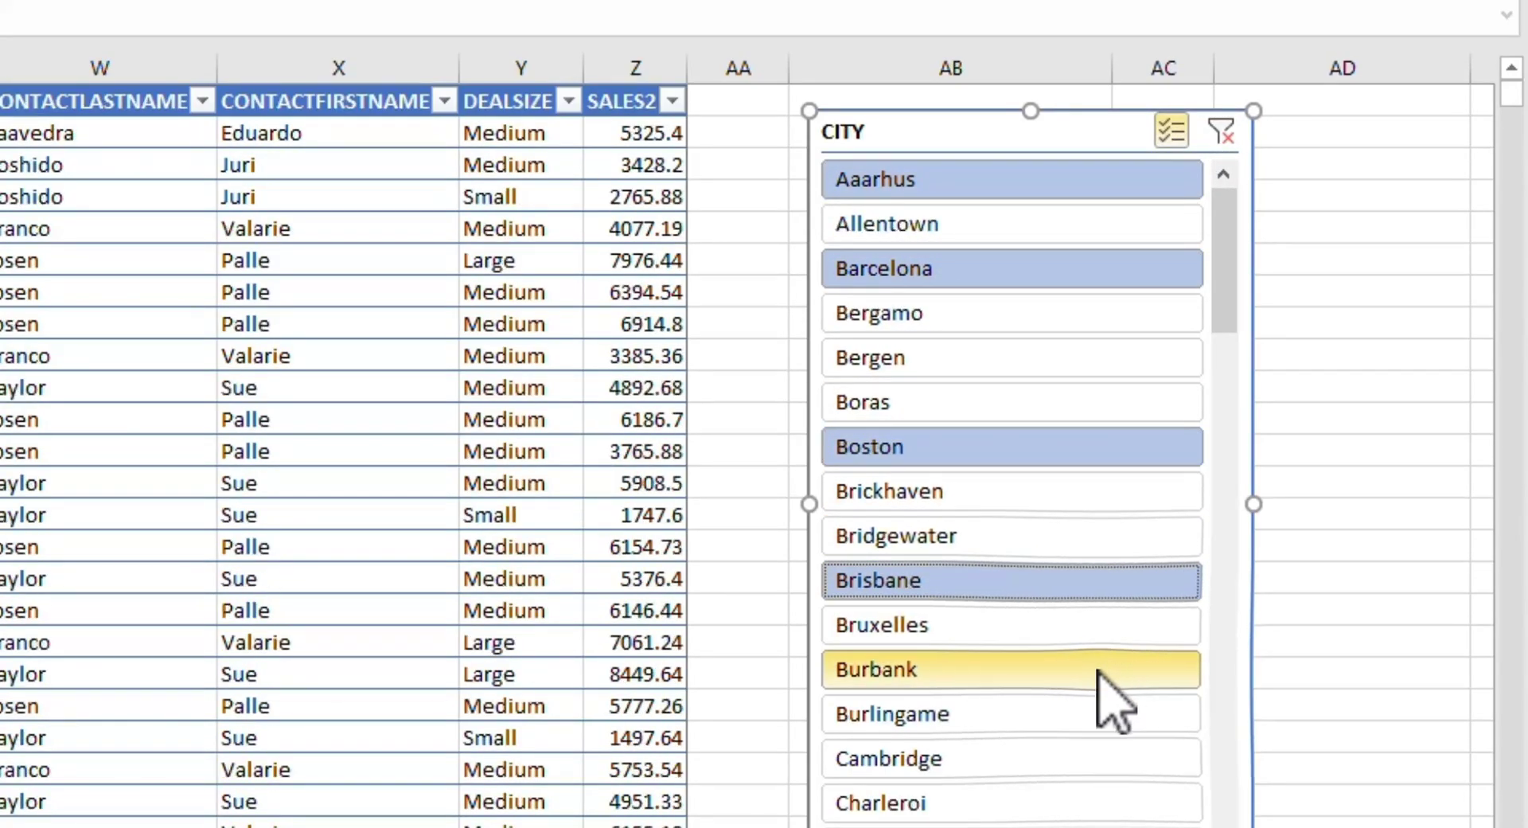
left_click(1146, 666)
left_click(1221, 131)
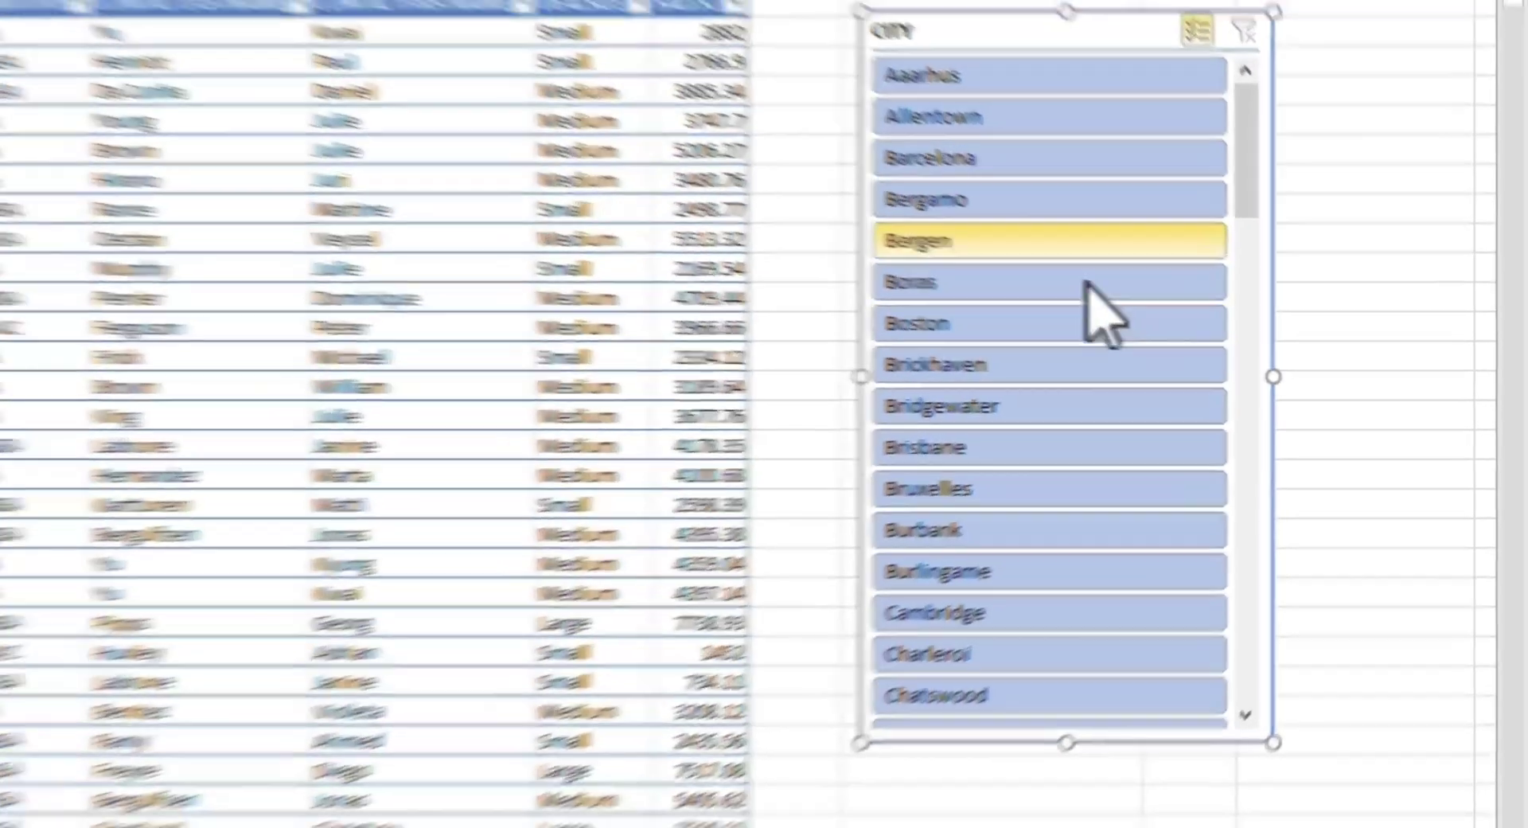
Step: Apply the light yellow slicer style to the CITY slicer
scroll(1161, 438, "down", 1)
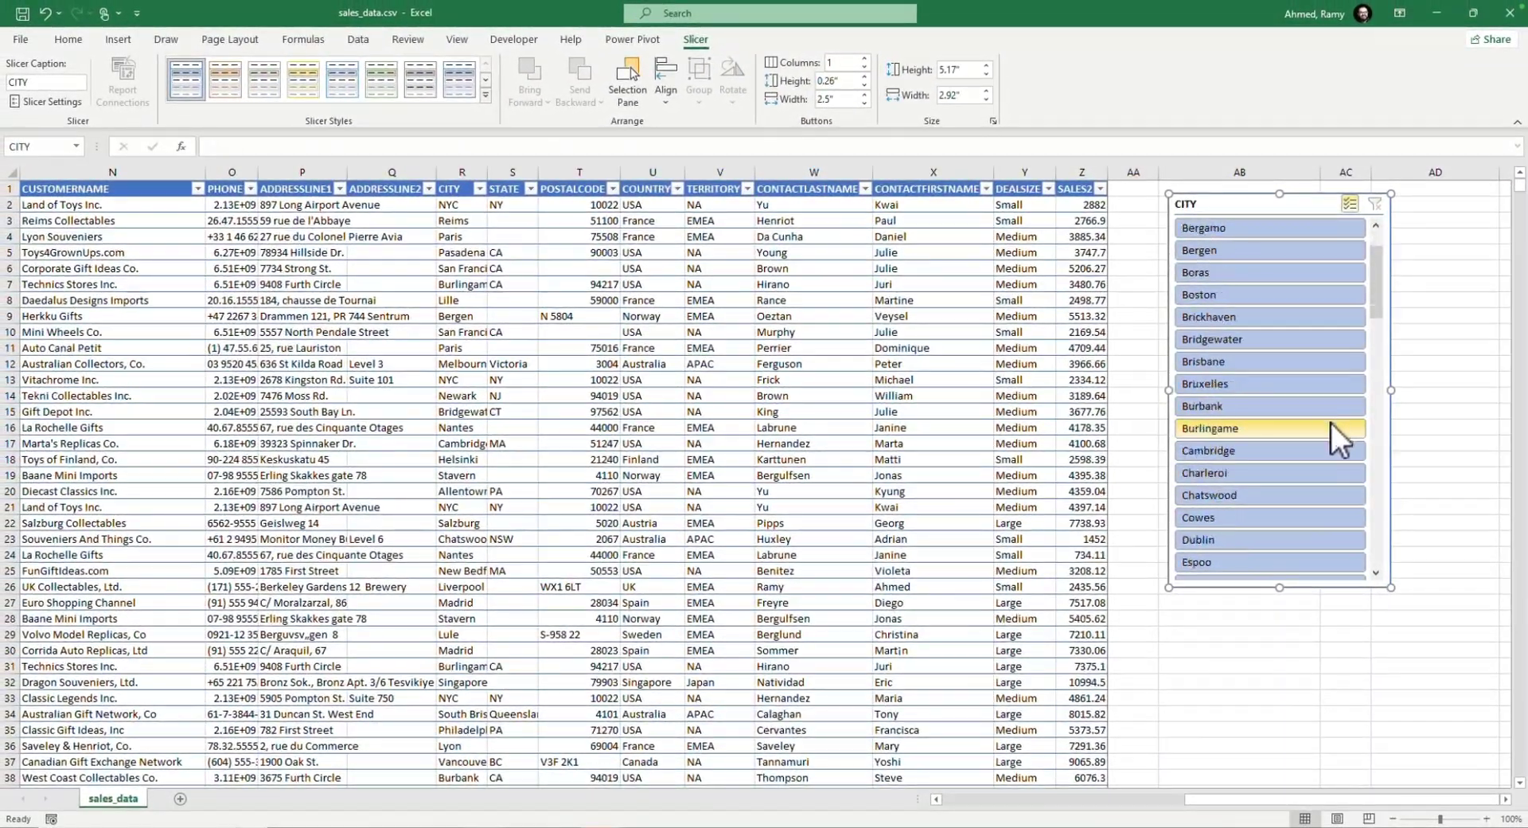
scroll(1339, 440, "down", 15)
scroll(1339, 440, "up", 10)
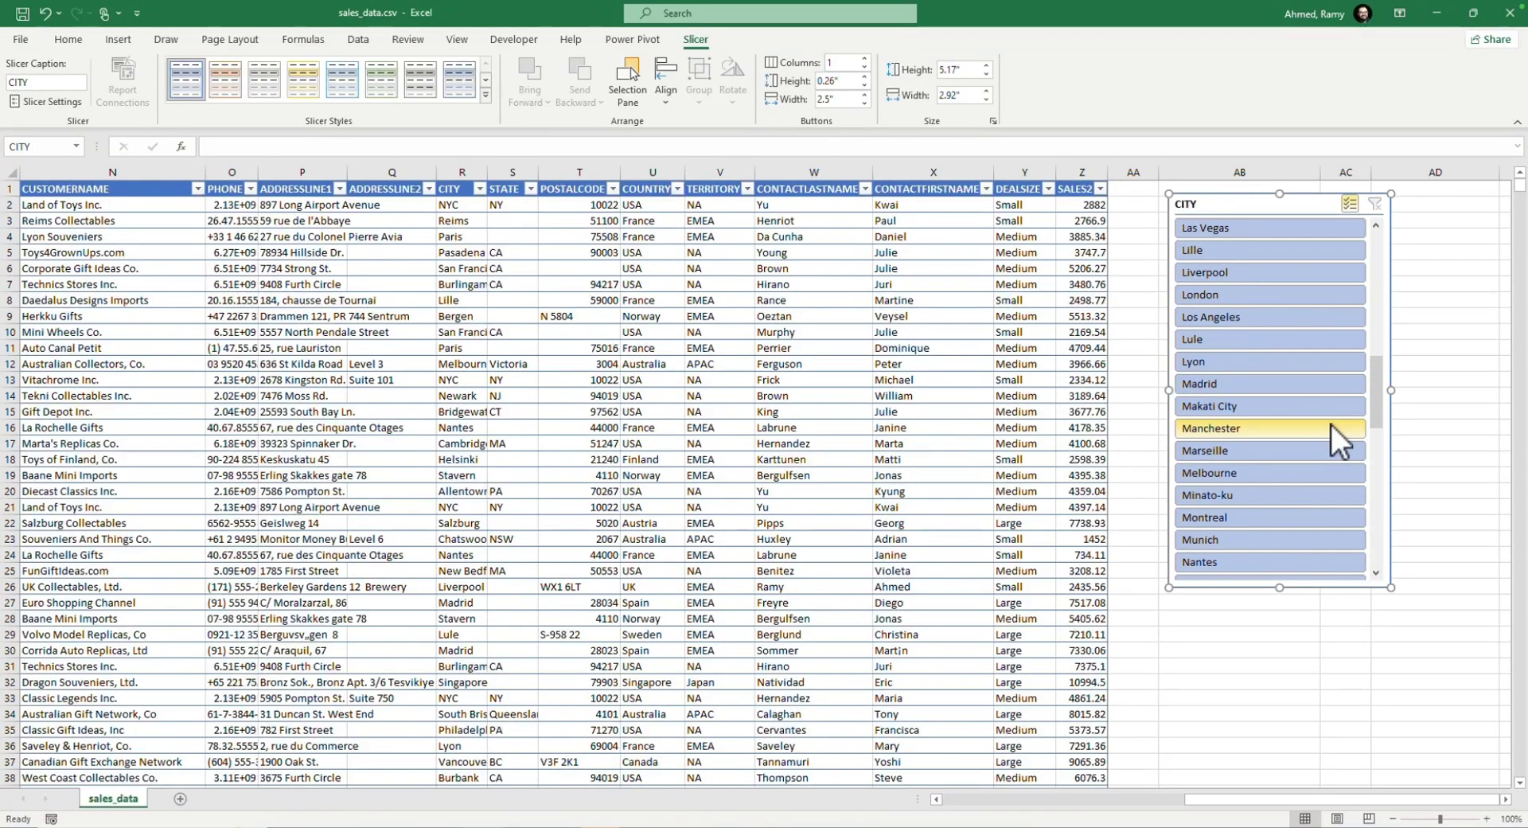
scroll(1339, 440, "up", 6)
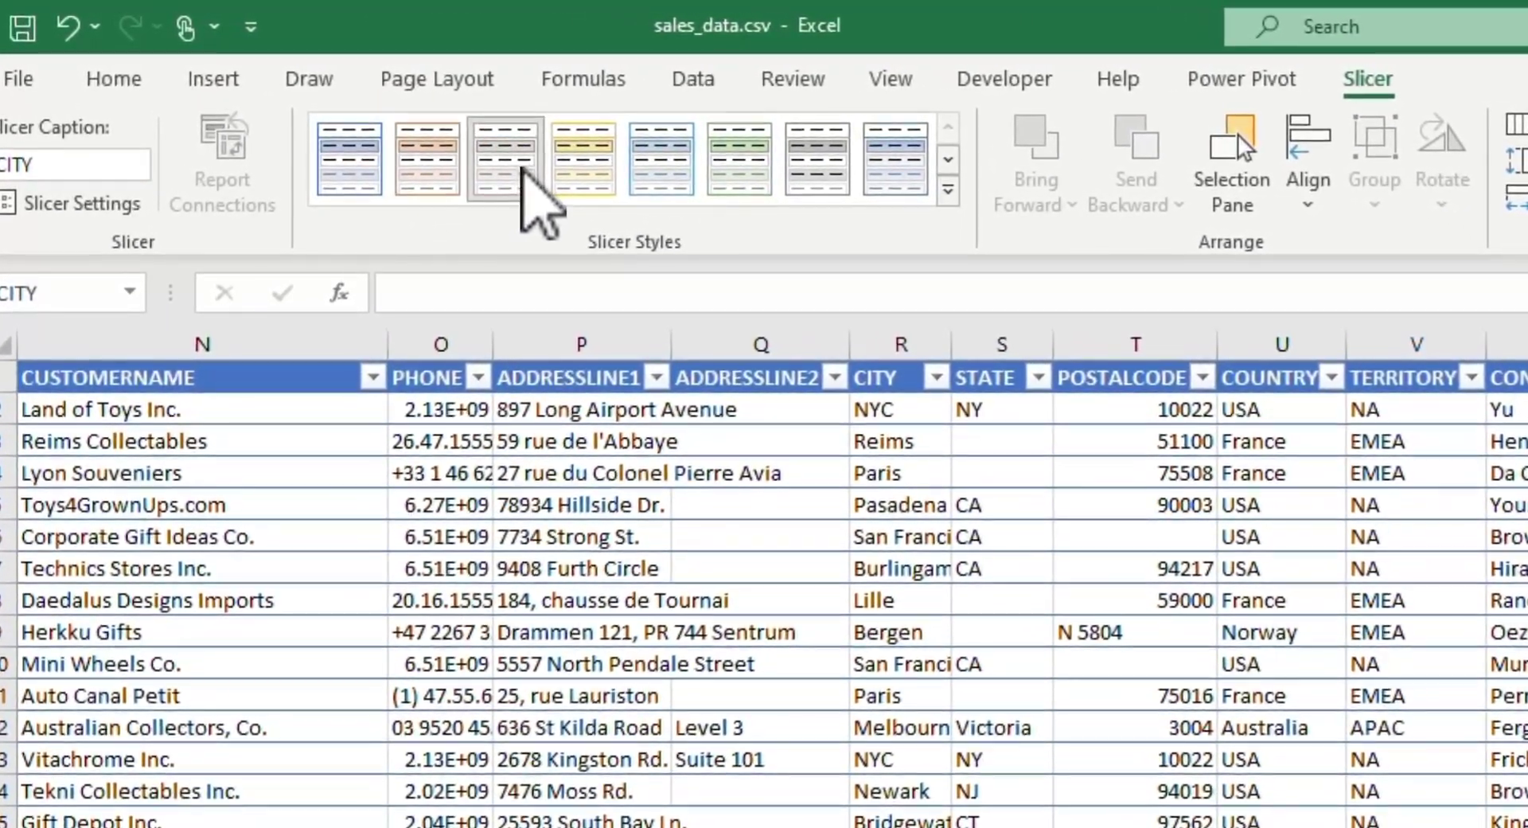
left_click(588, 163)
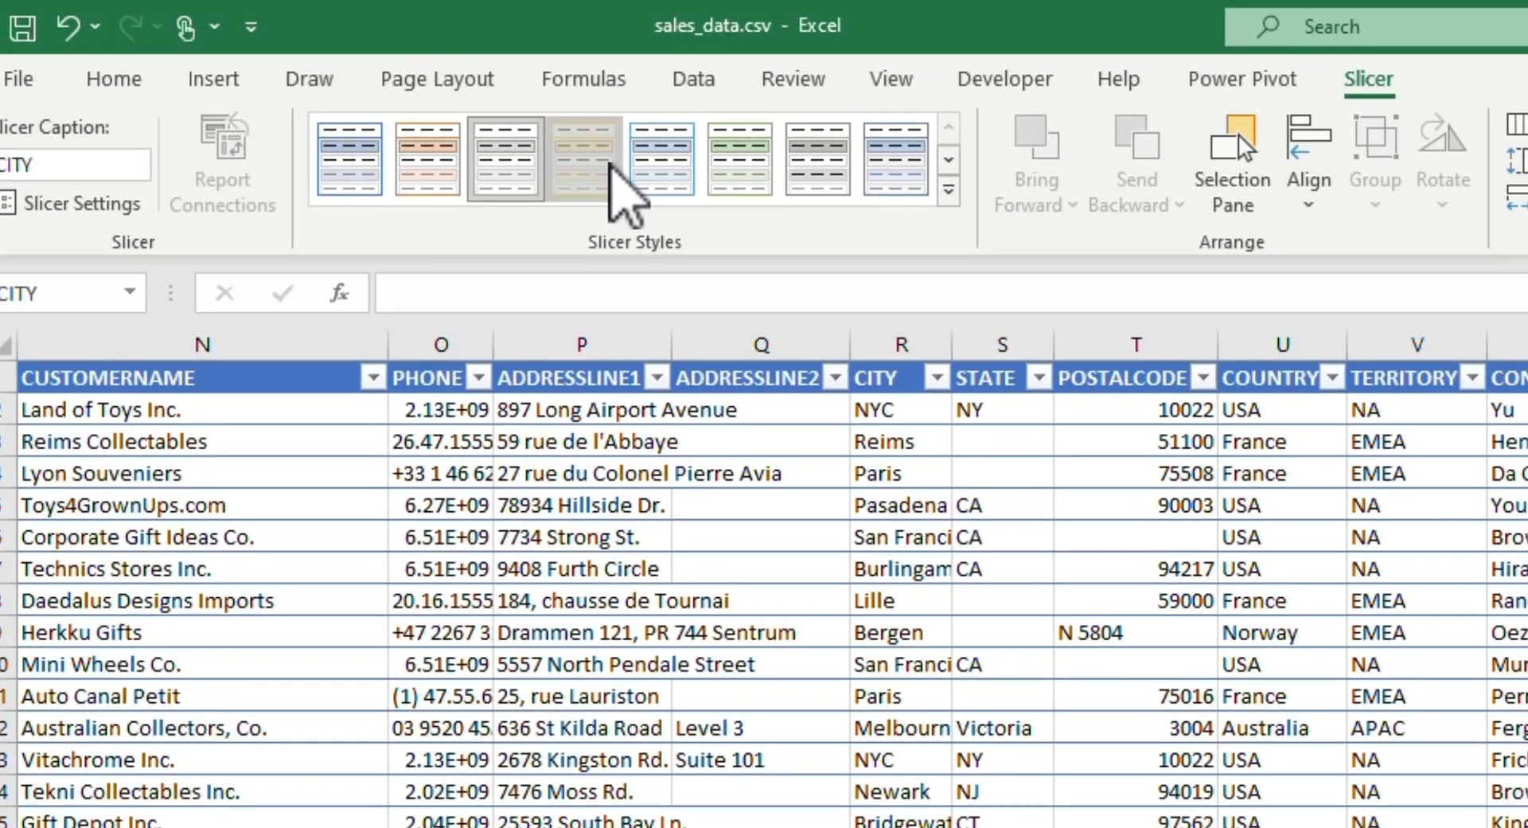
left_click(948, 191)
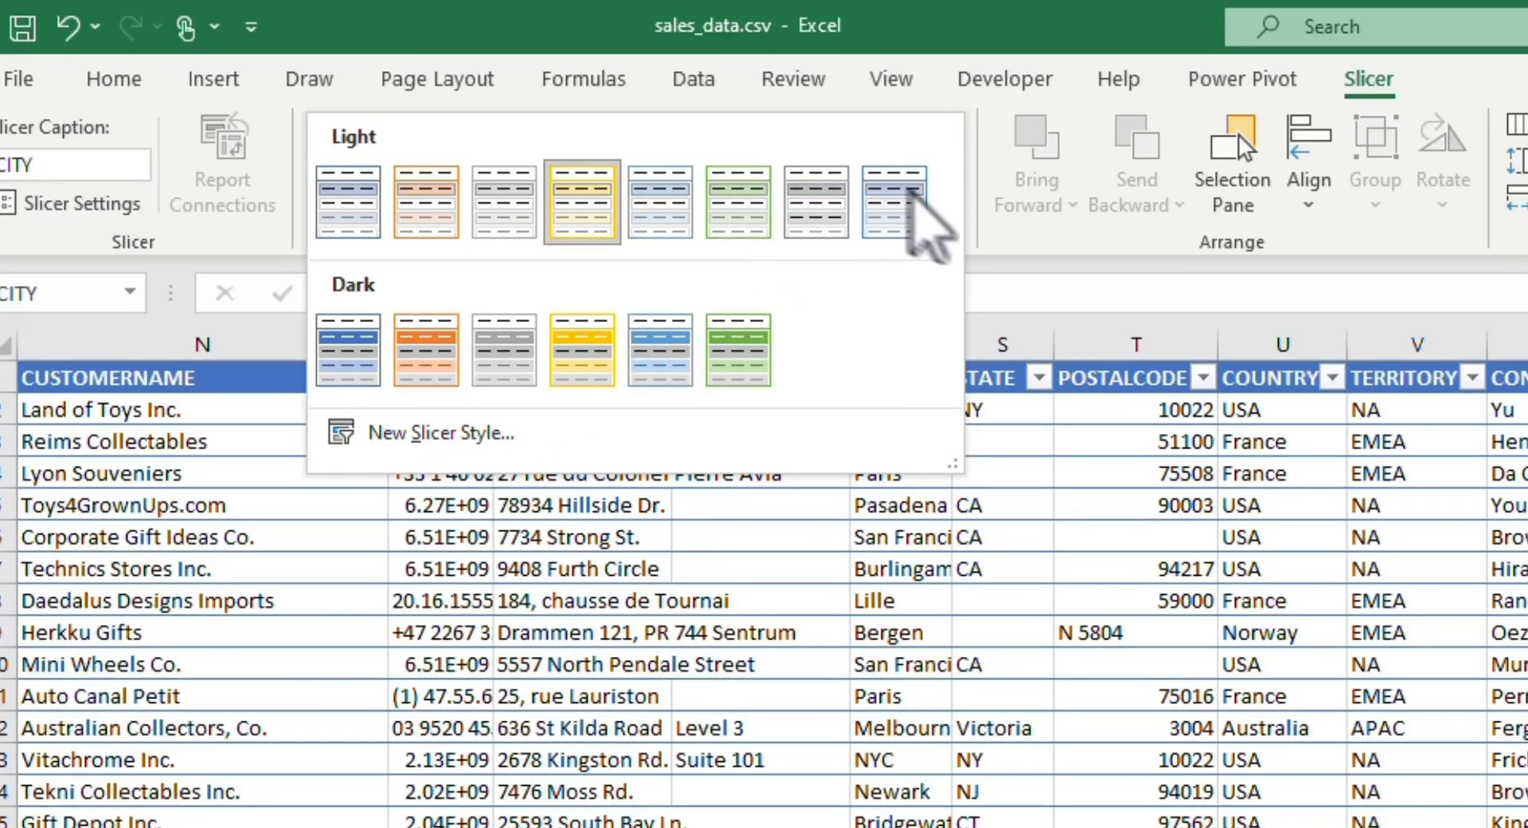
left_click(989, 231)
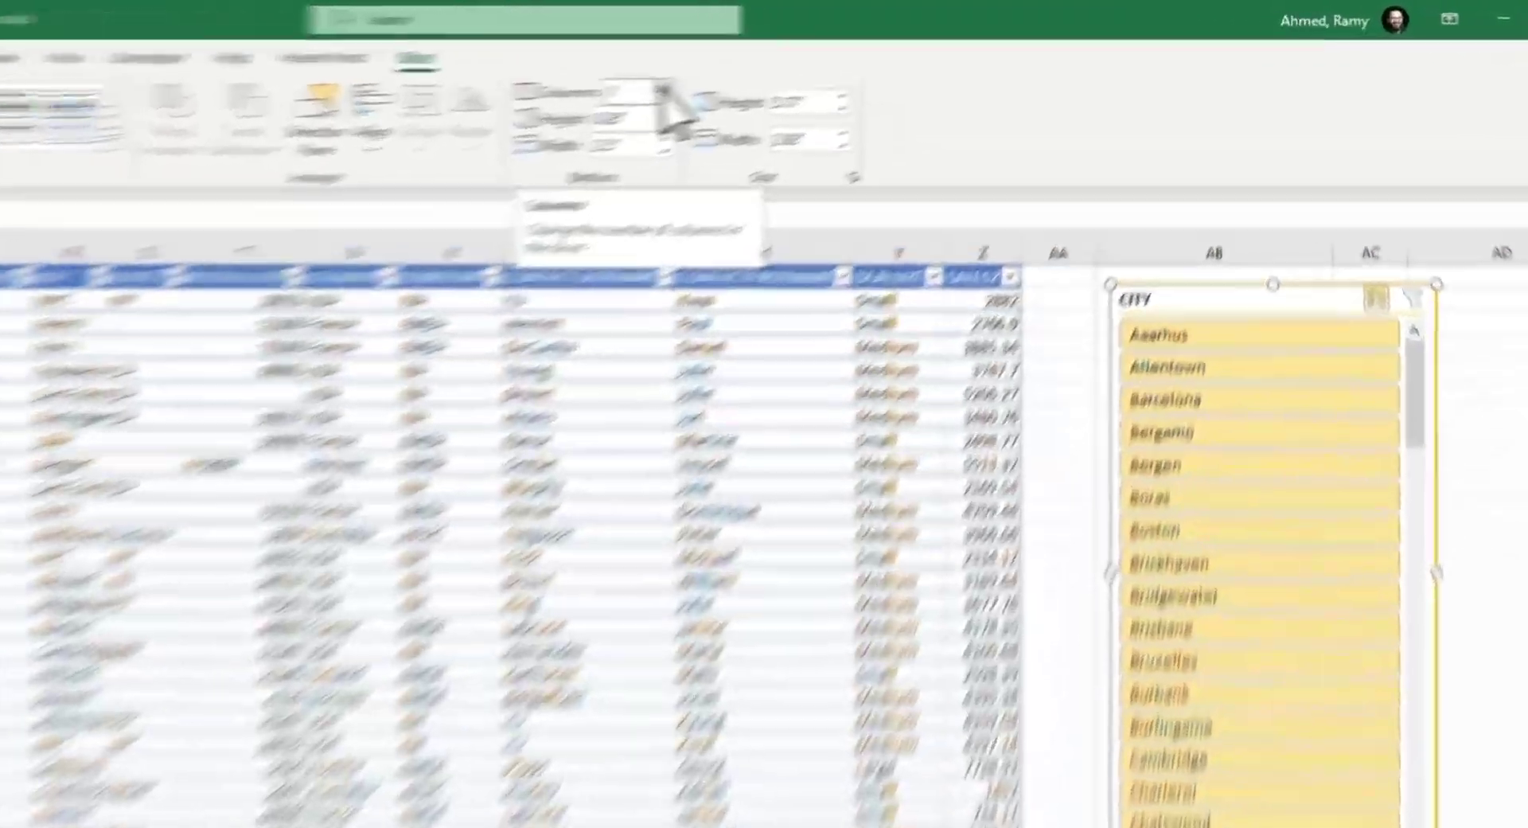
Step: Arrange the CITY slicer's buttons in three columns and make the slicer wider and taller to fit the city names
left_click(864, 60)
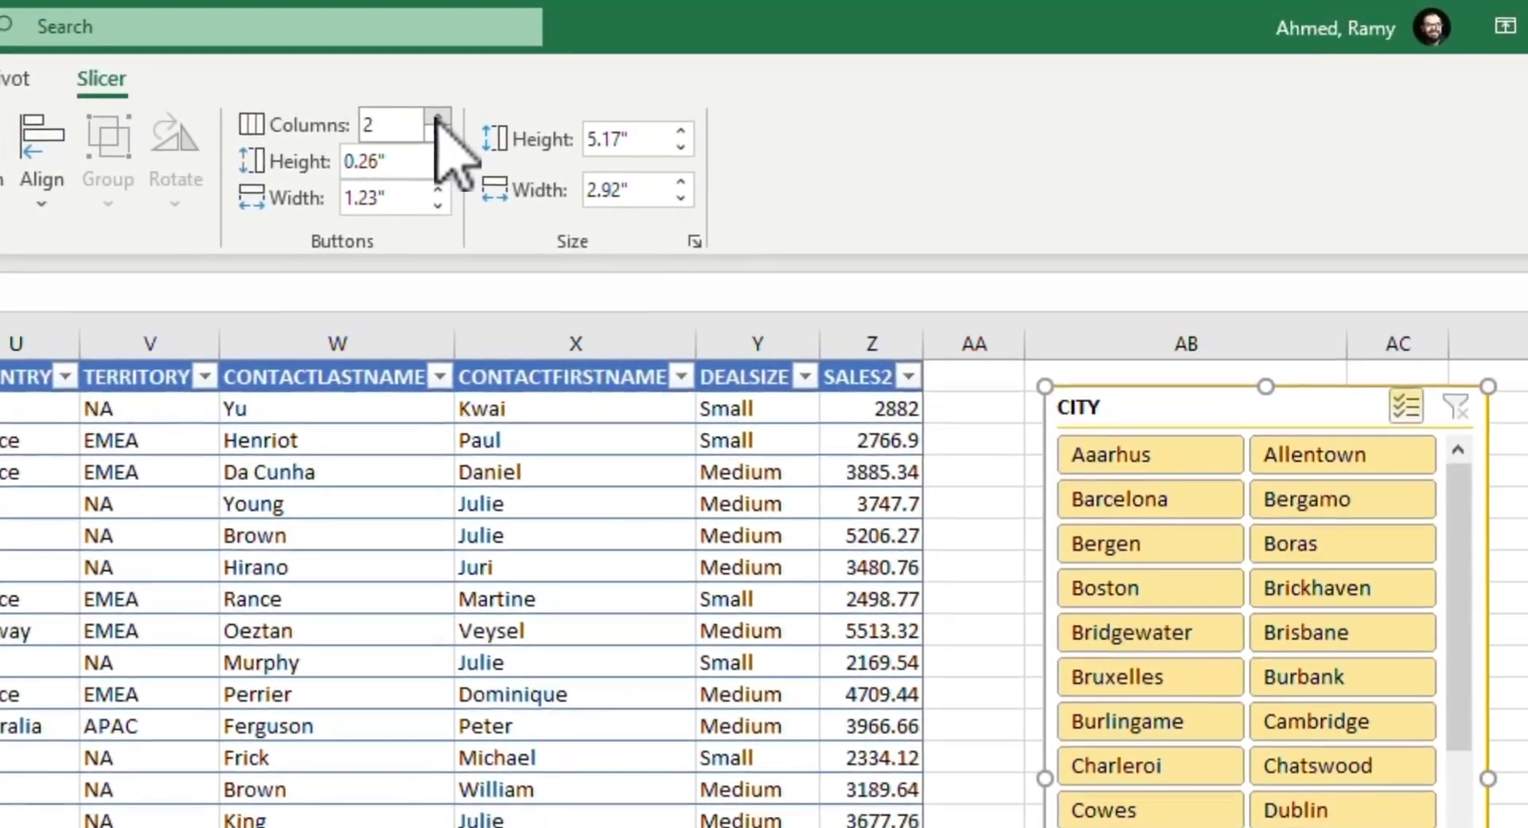
left_click(864, 60)
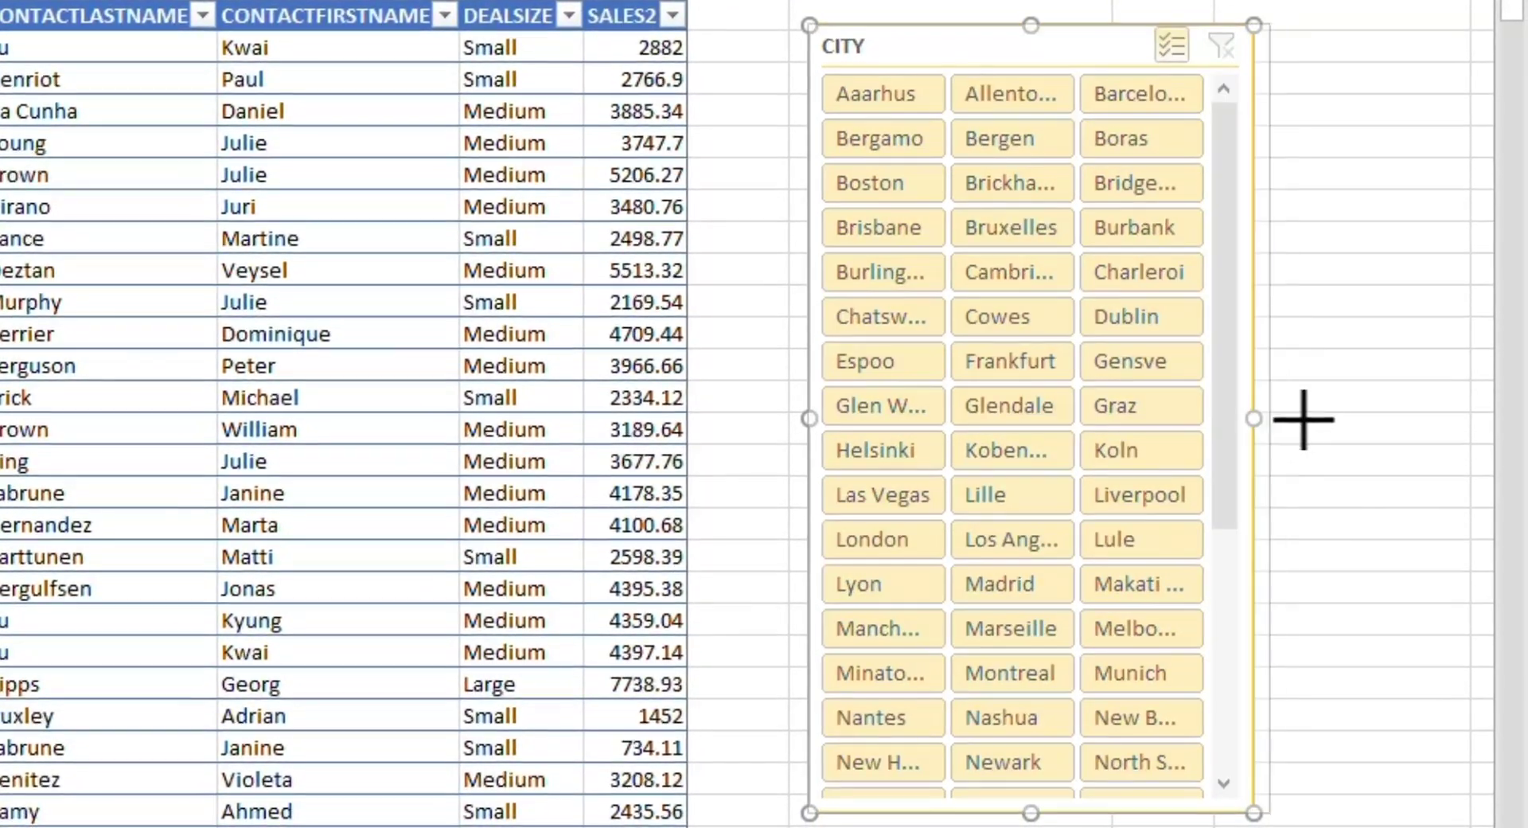
left_click_drag(1253, 418, 1394, 418)
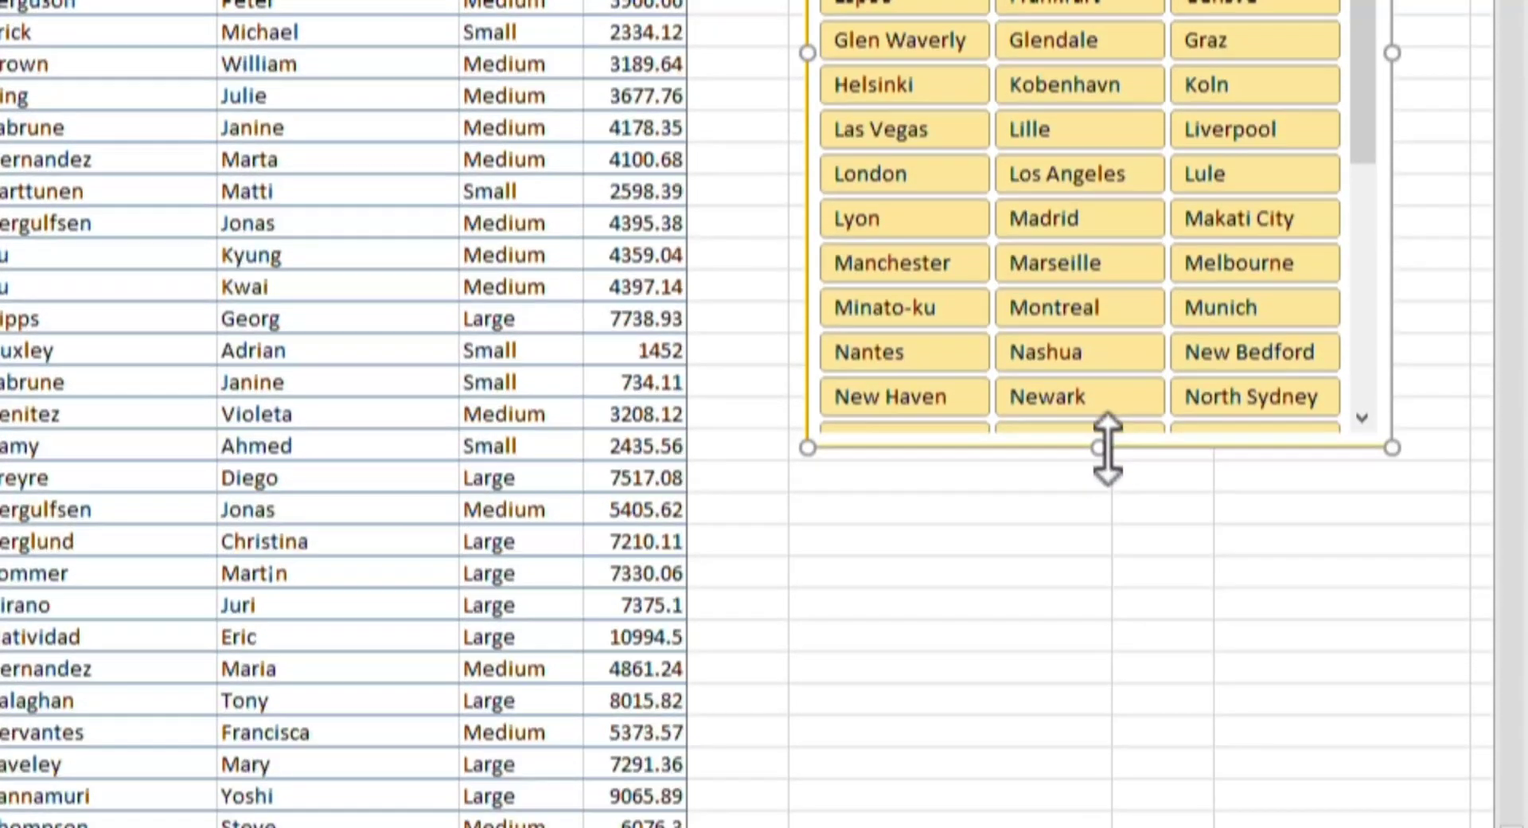
left_click_drag(1102, 812, 1093, 586)
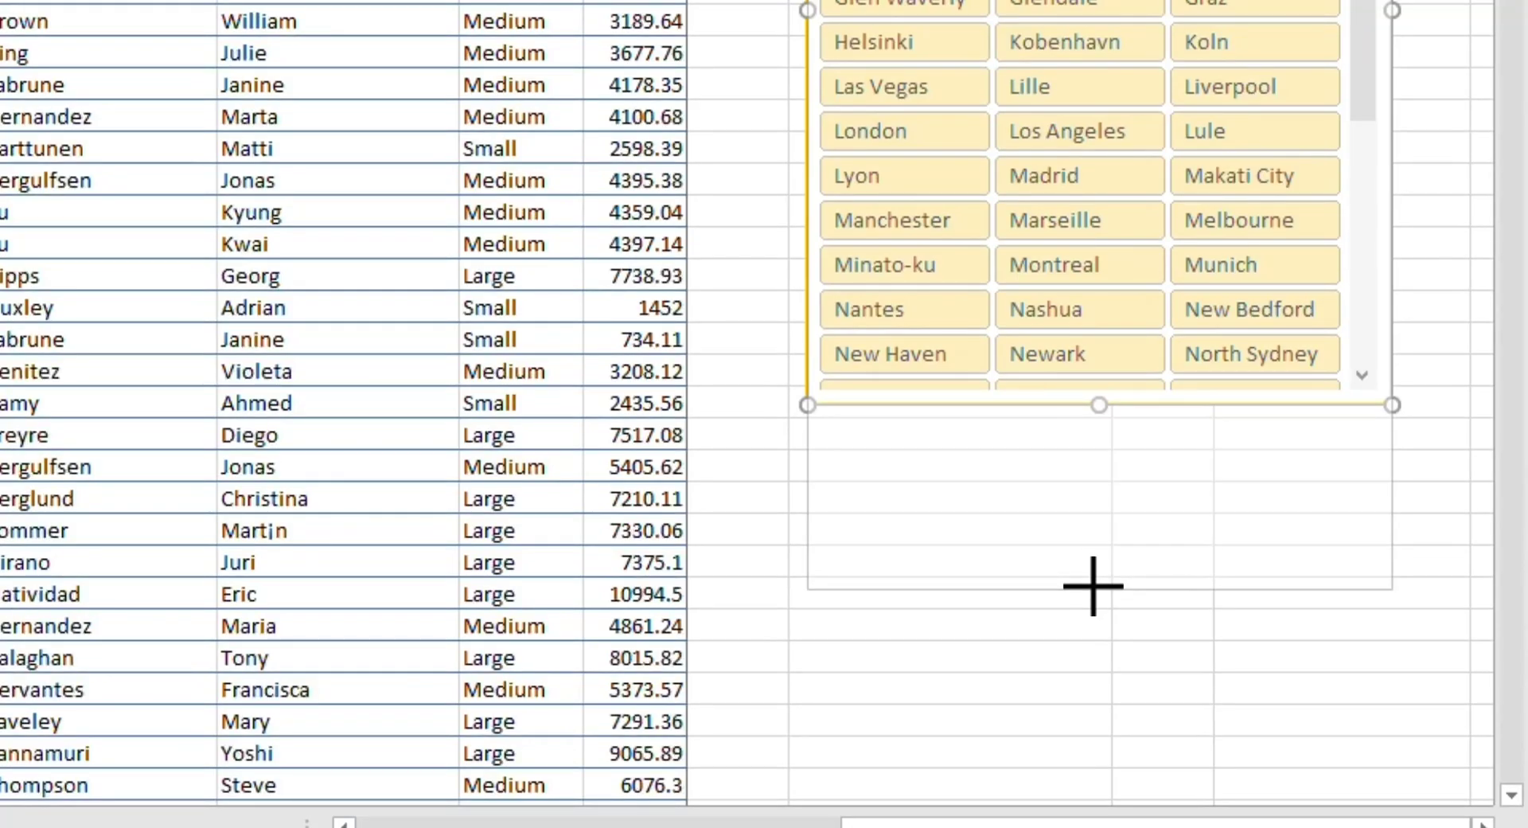
Step: Extend the CITY slicer downward to a height of about 6.98 inches
left_click_drag(1101, 641, 1099, 676)
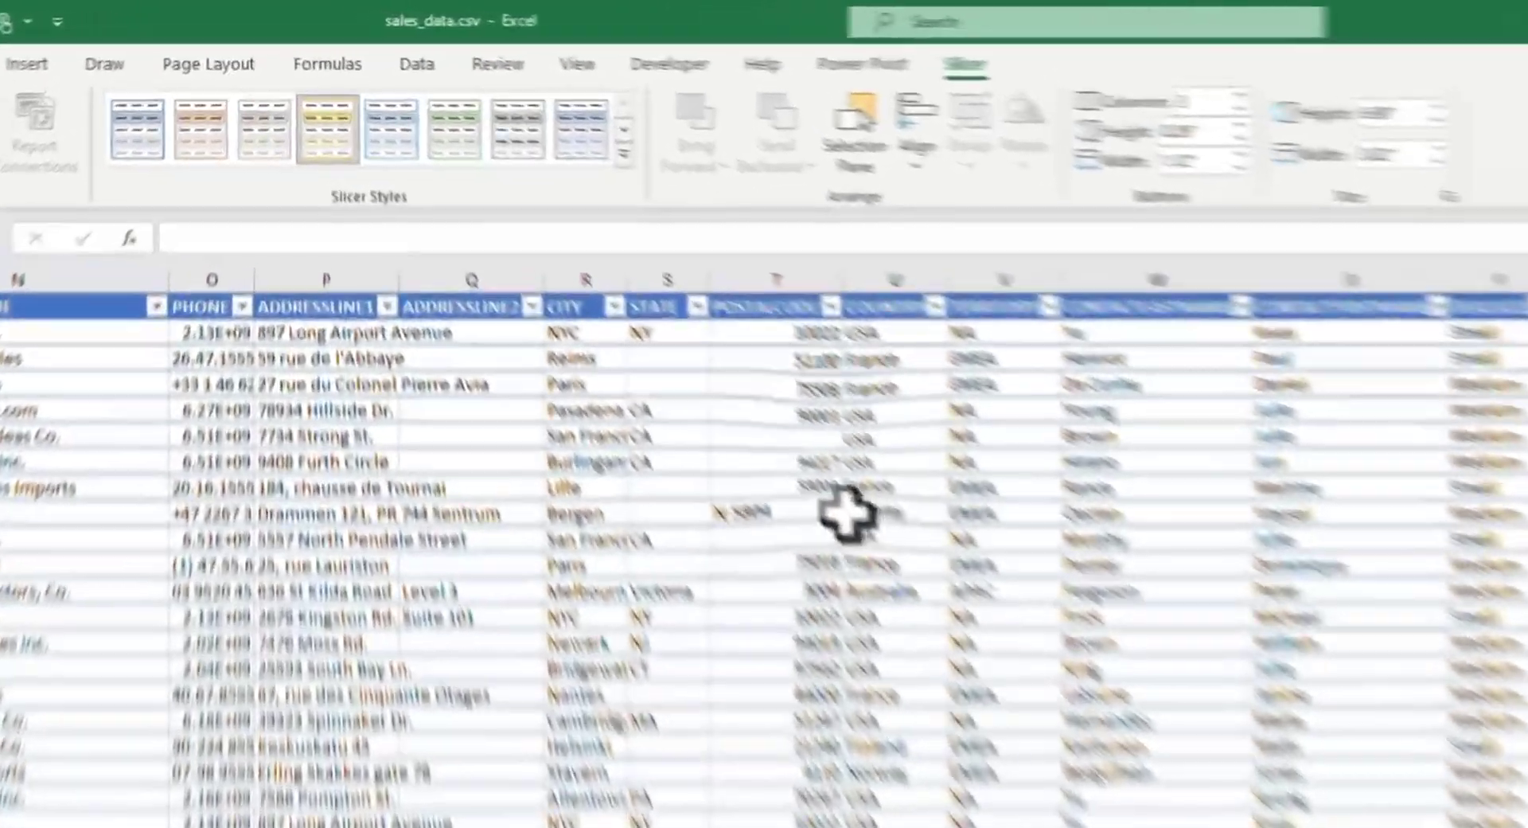
left_click(579, 284)
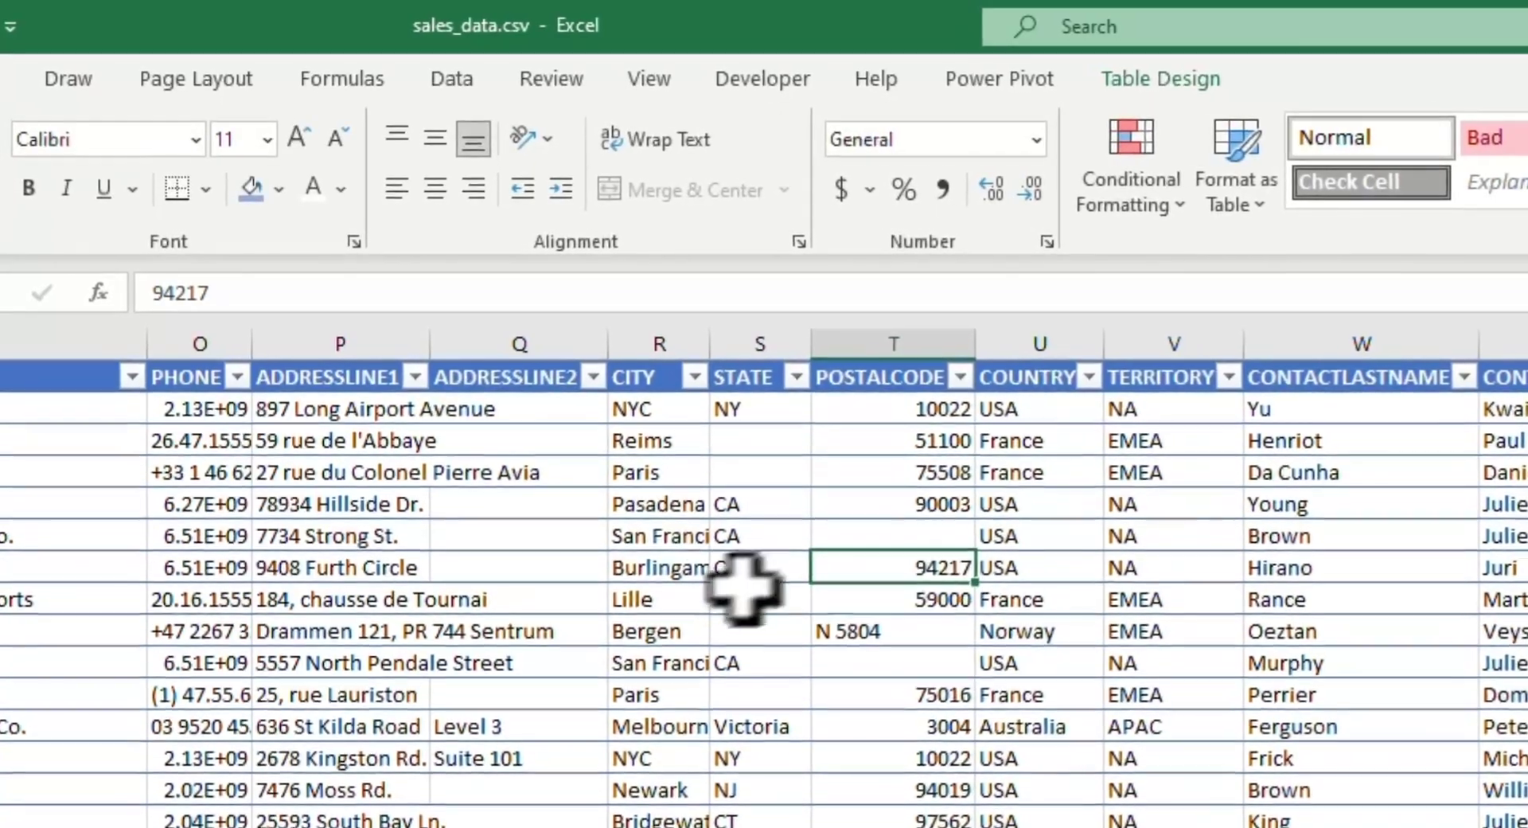
Step: Start removing duplicates from the table and clear every column from the duplicate comparison
left_click(1154, 82)
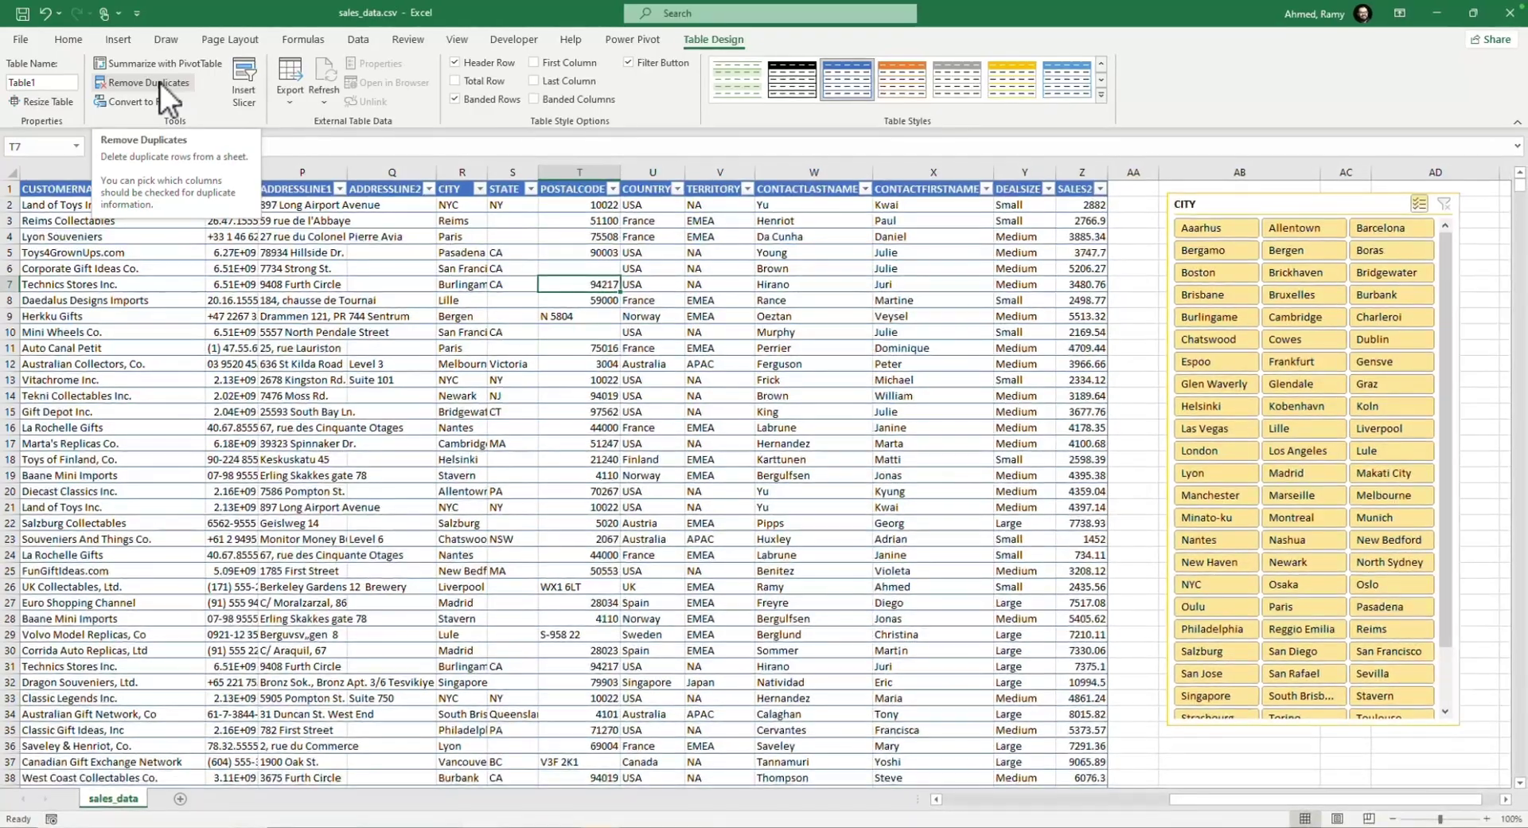
left_click(160, 82)
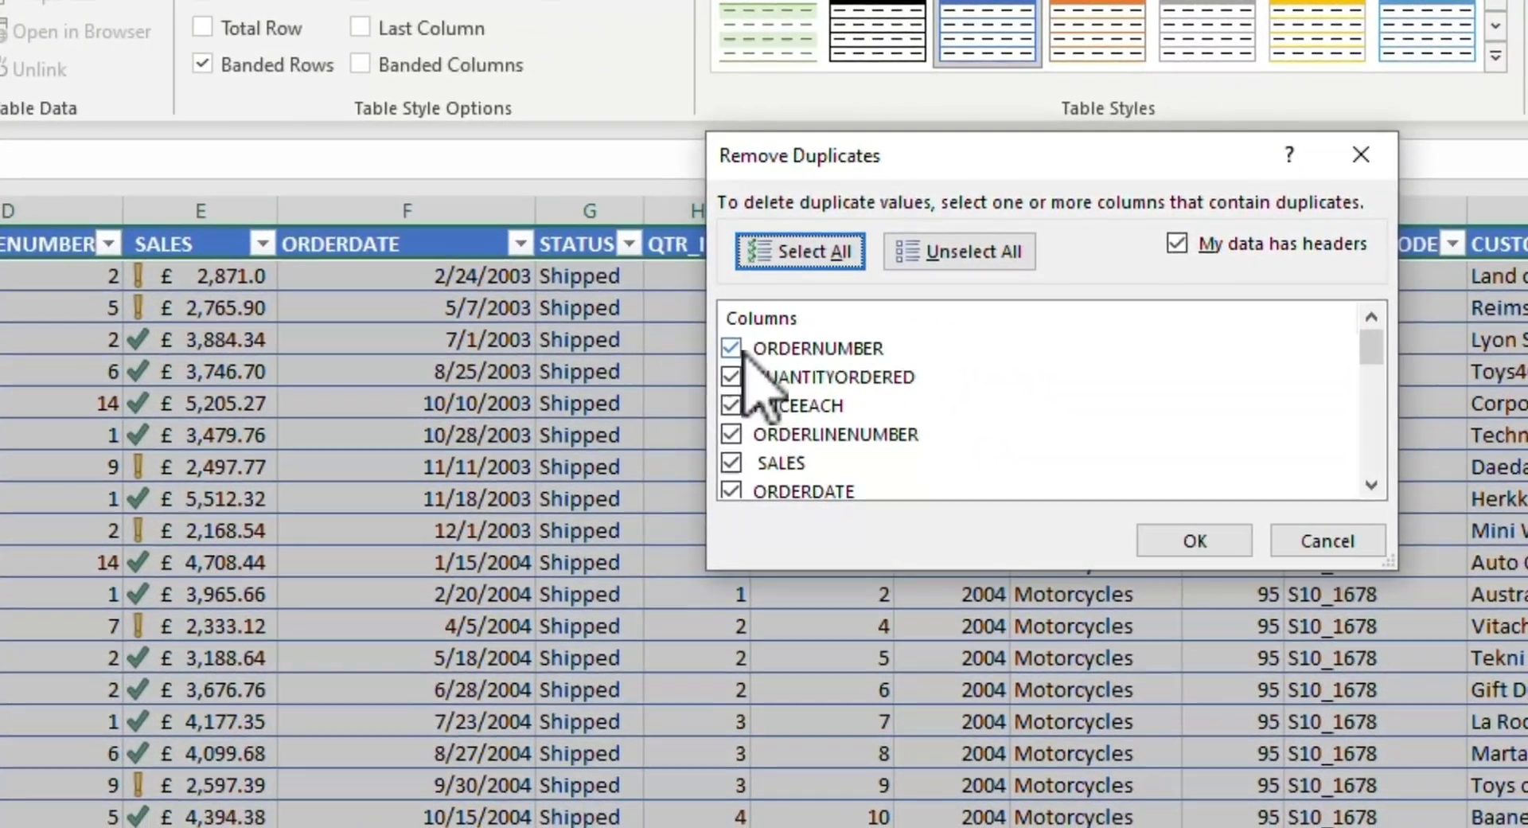
left_click(1436, 482)
scroll(744, 398, "down", 1)
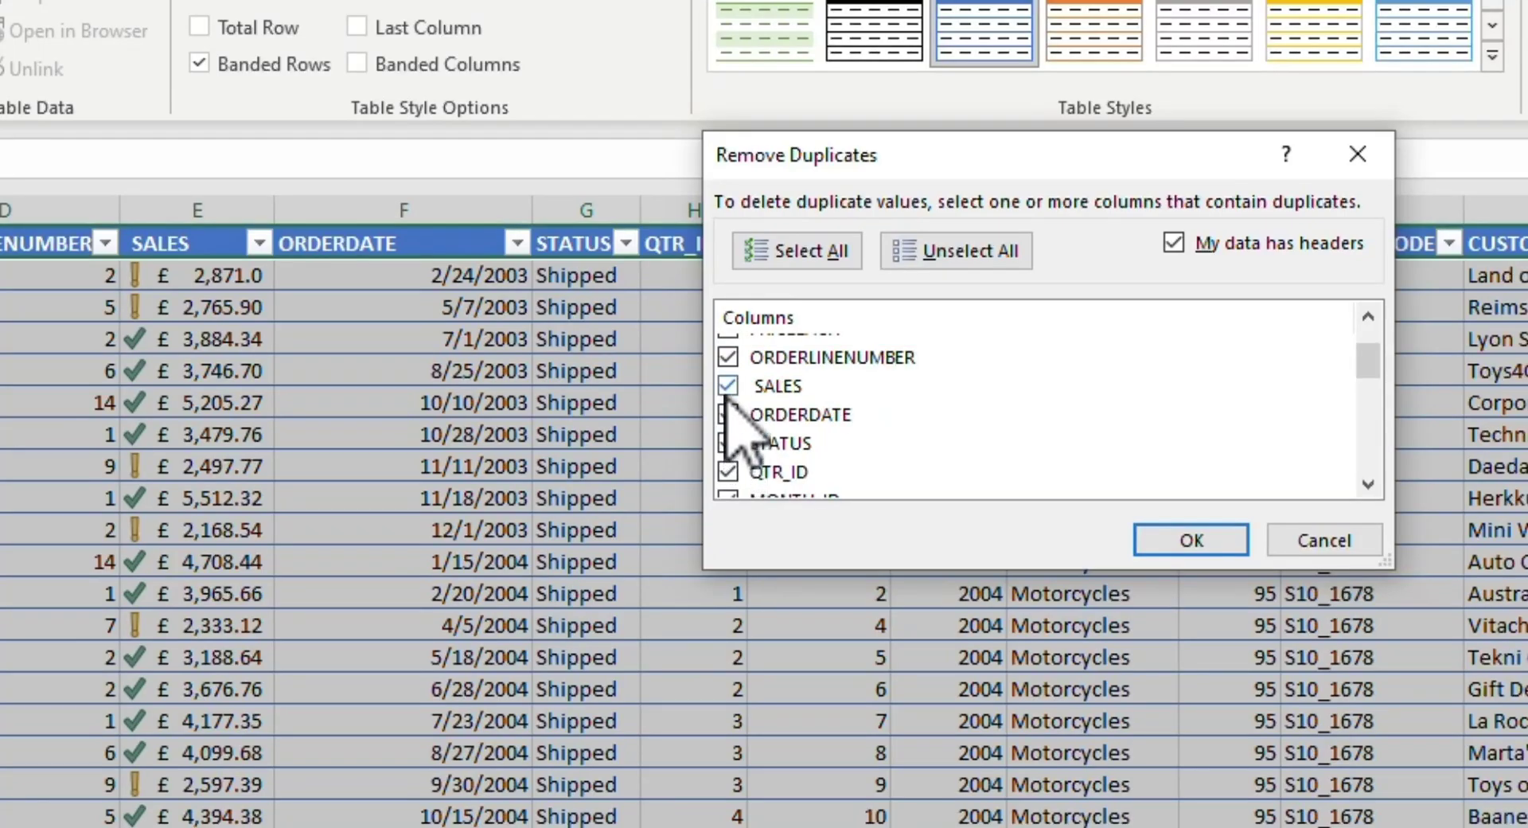
scroll(744, 358, "up", 1)
left_click(923, 269)
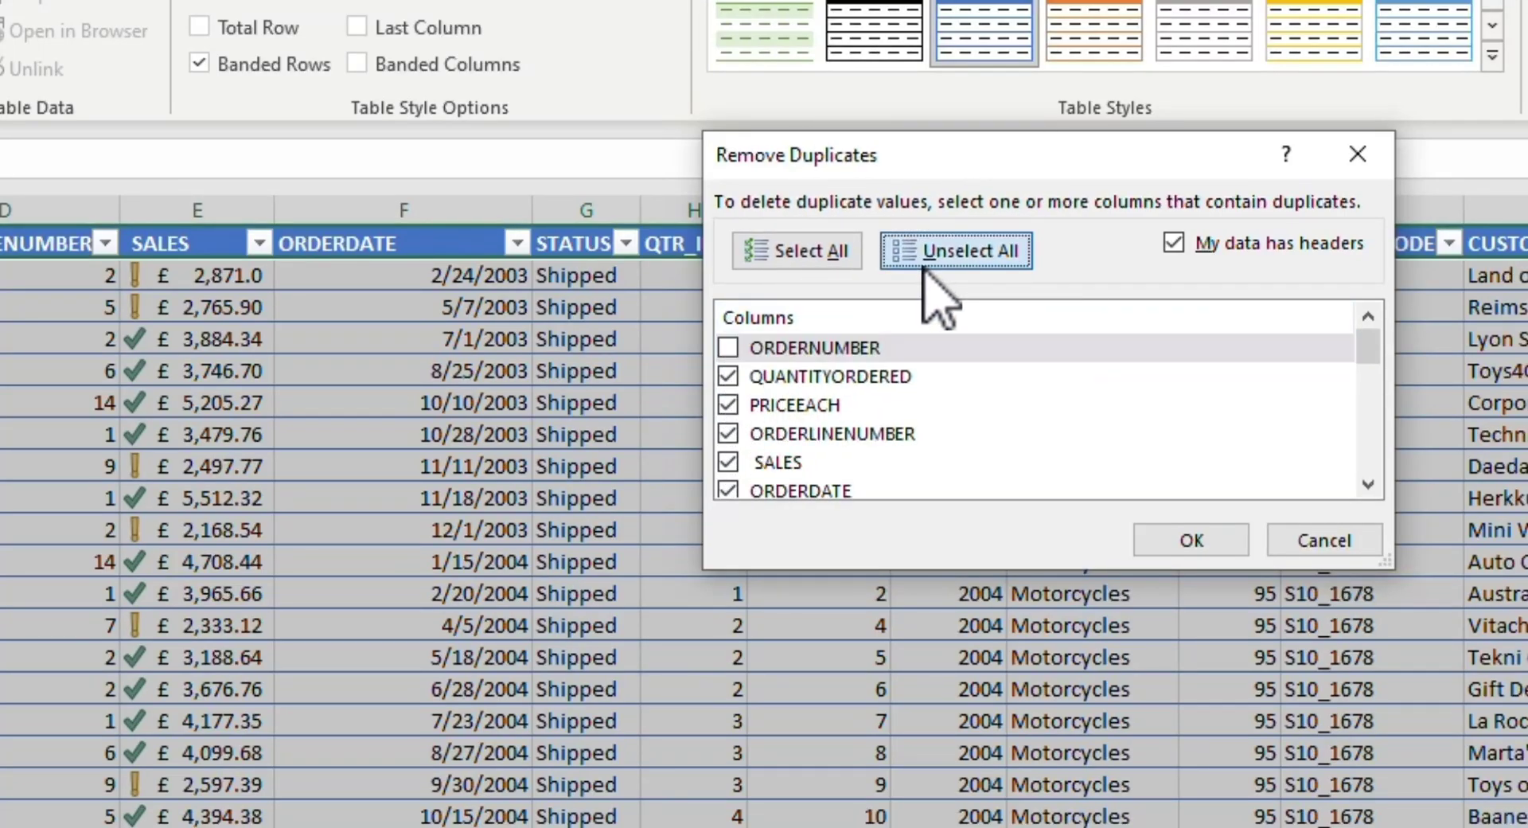
Step: Remove duplicate rows matched on ORDERNUMBER and QUANTITYORDERED, and undo that removal
left_click(728, 405)
left_click(727, 434)
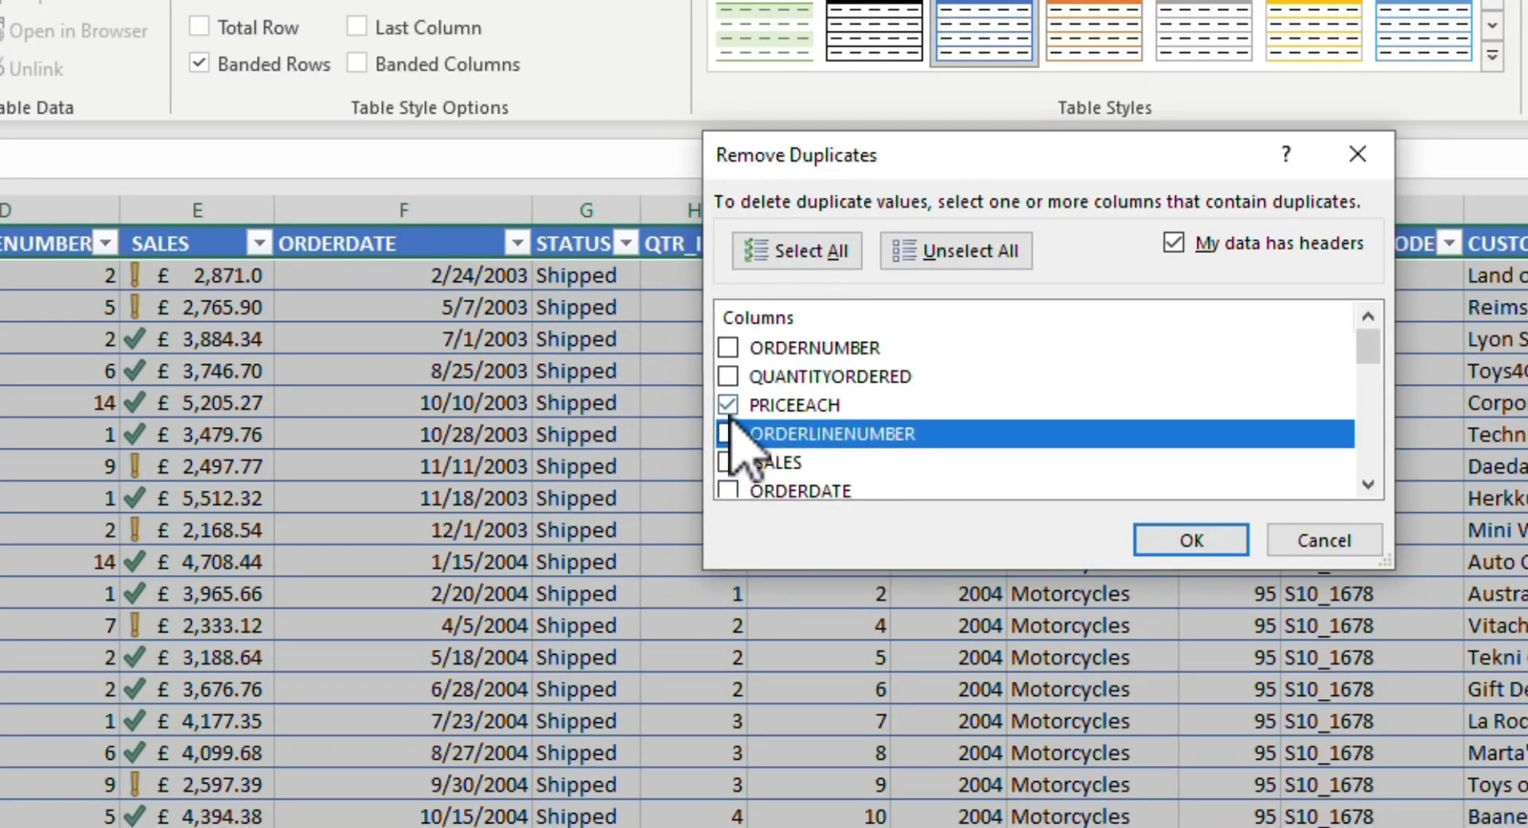
left_click(728, 405)
left_click(728, 348)
left_click(728, 376)
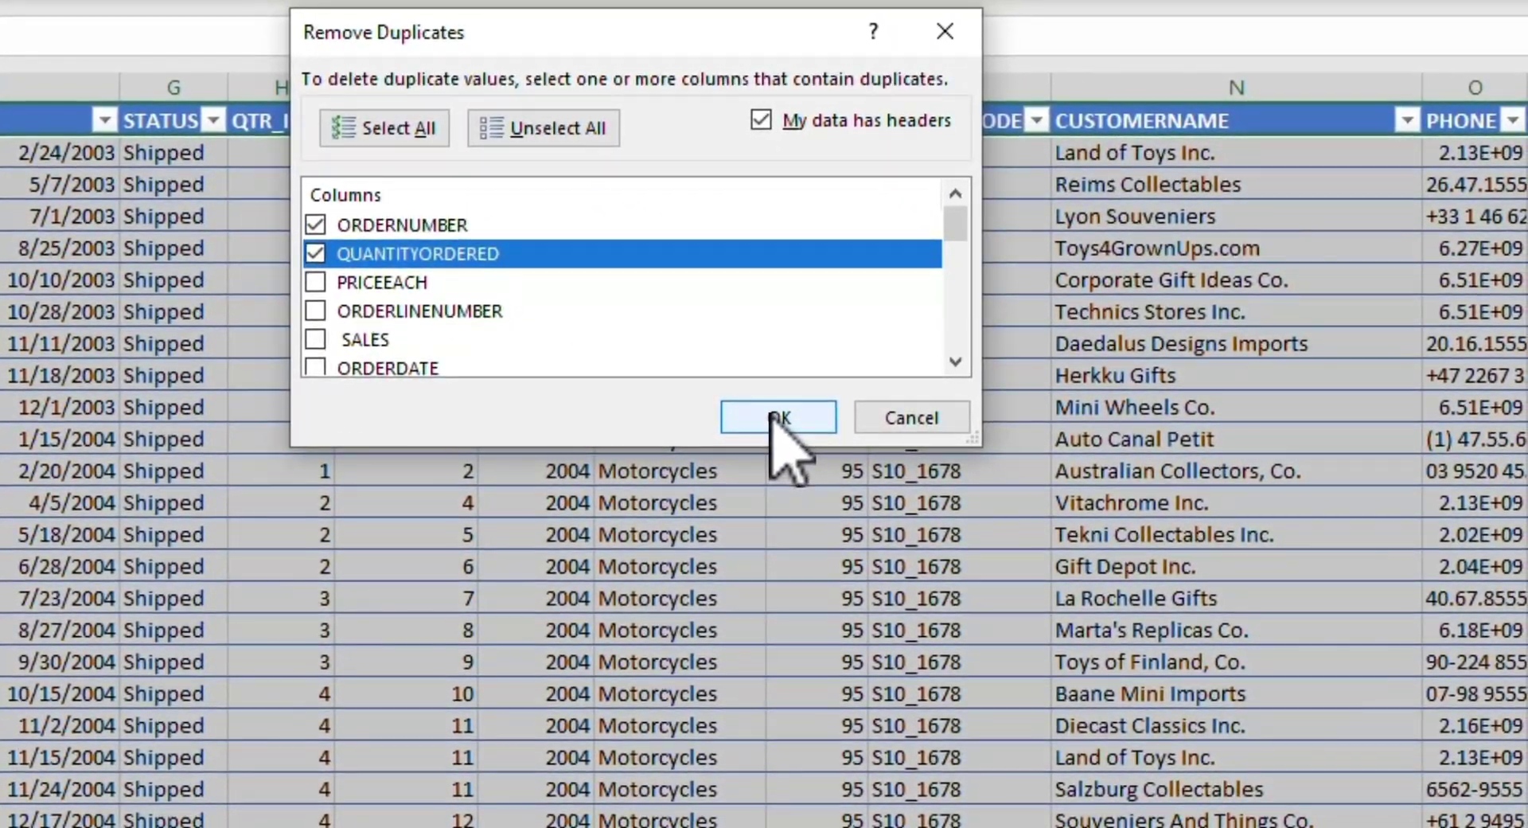
left_click(909, 456)
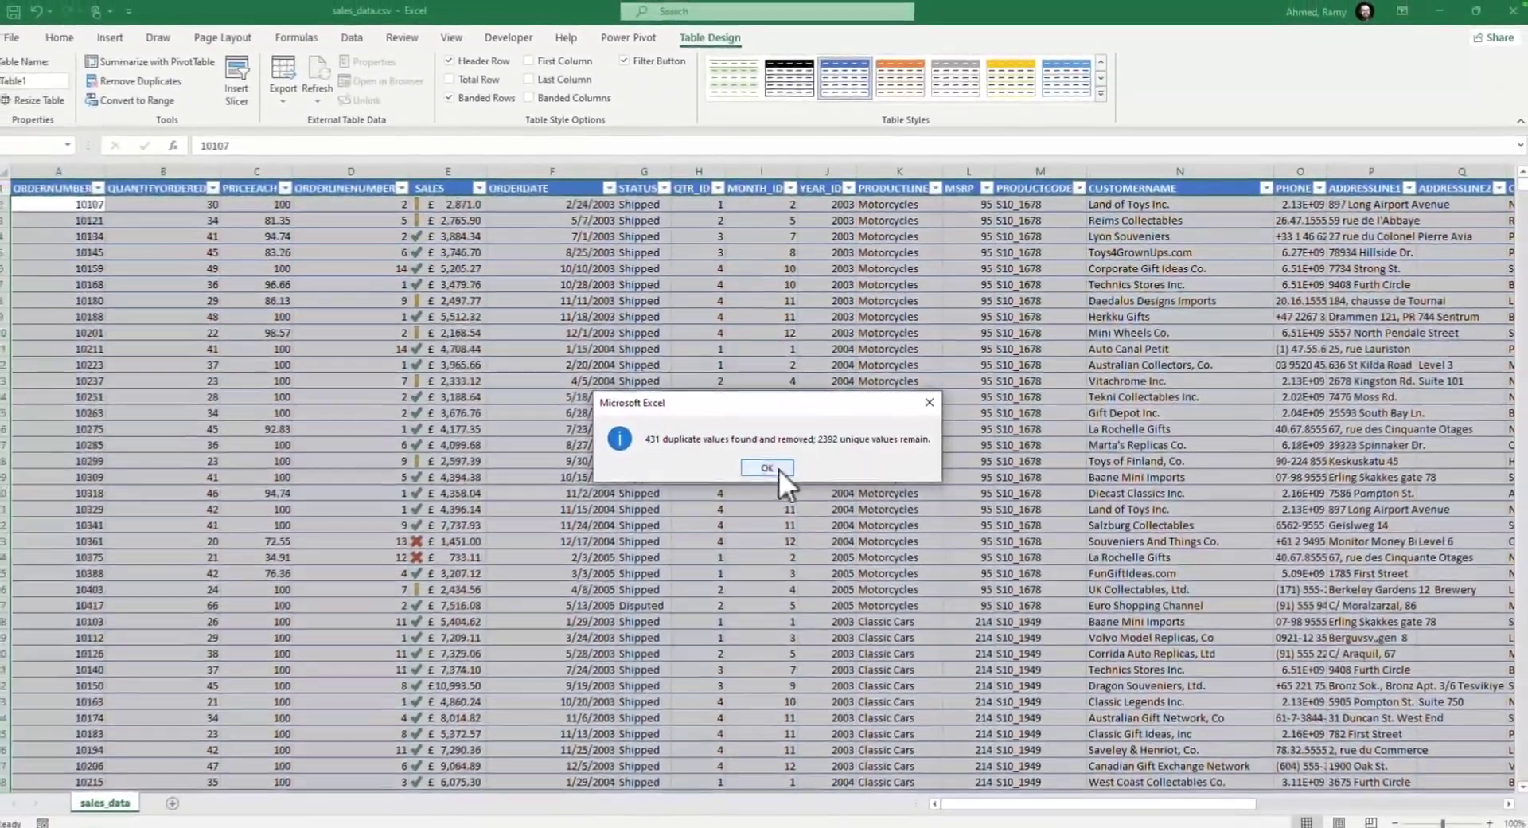
left_click(778, 469)
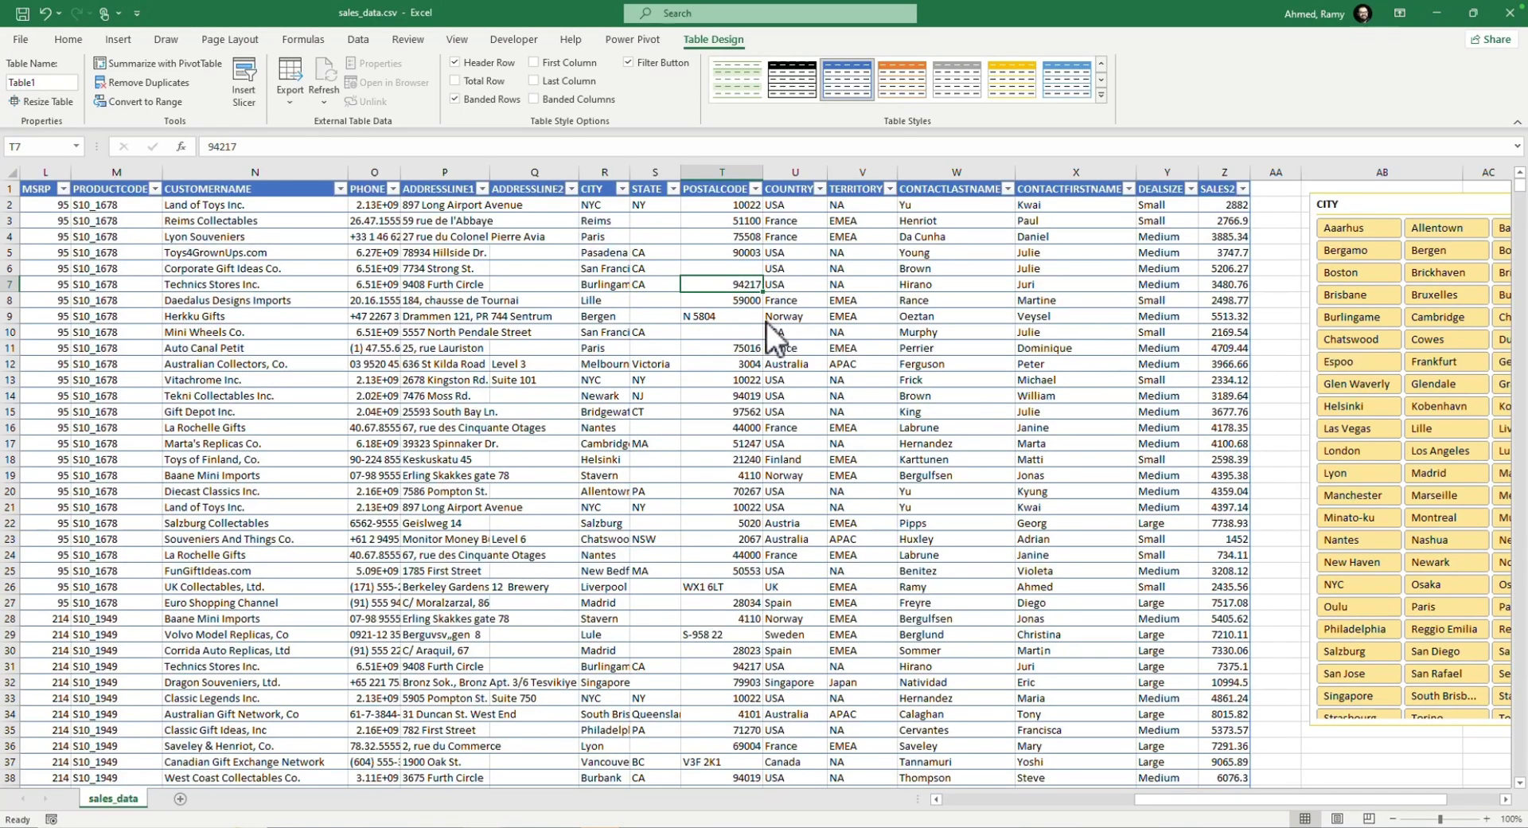
key("super+z")
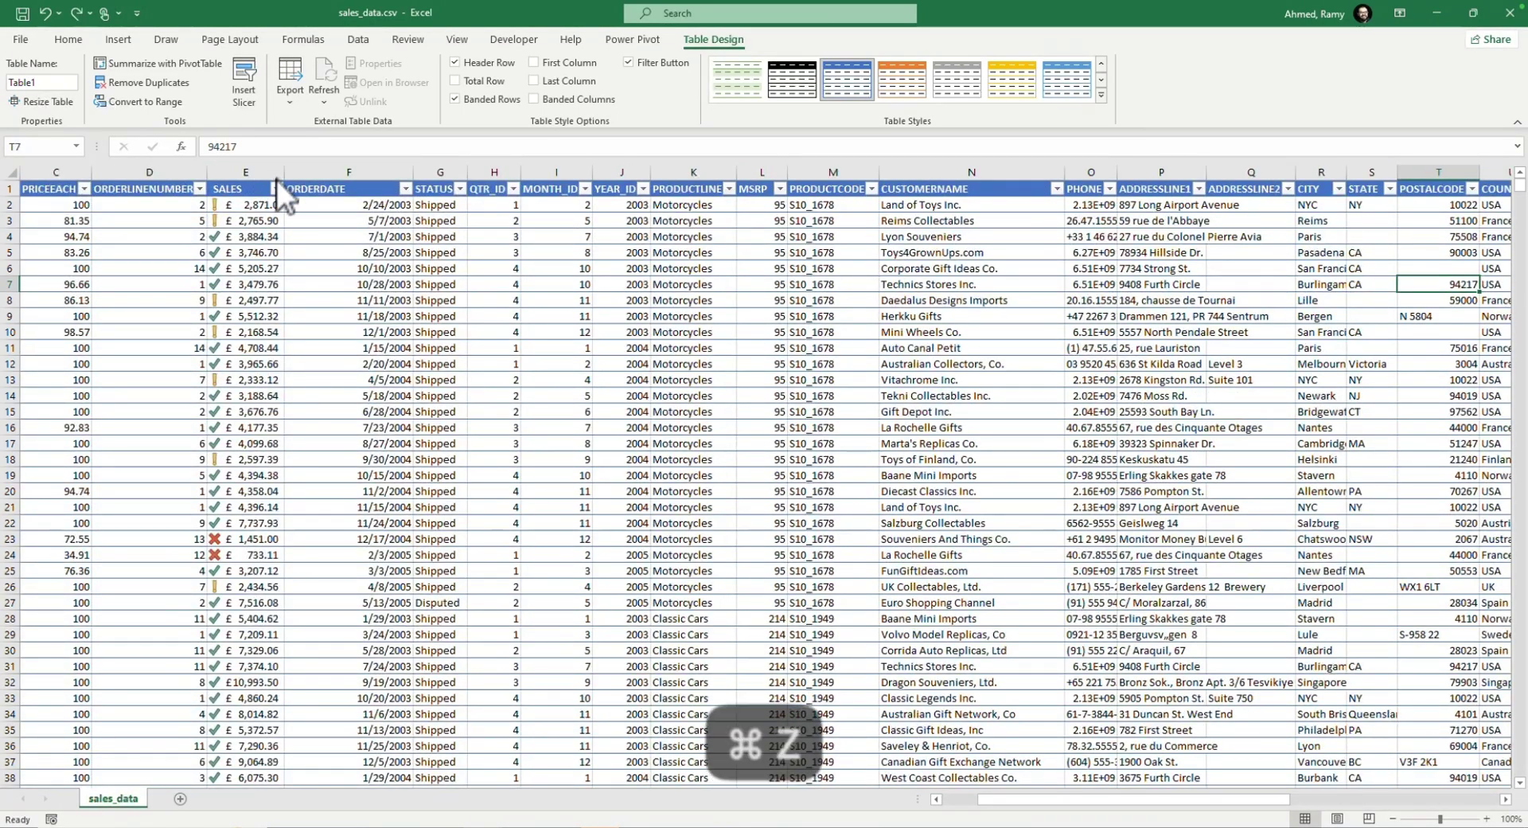
Step: Summarize Table1 with a PivotTable placed on a new worksheet
left_click(180, 233)
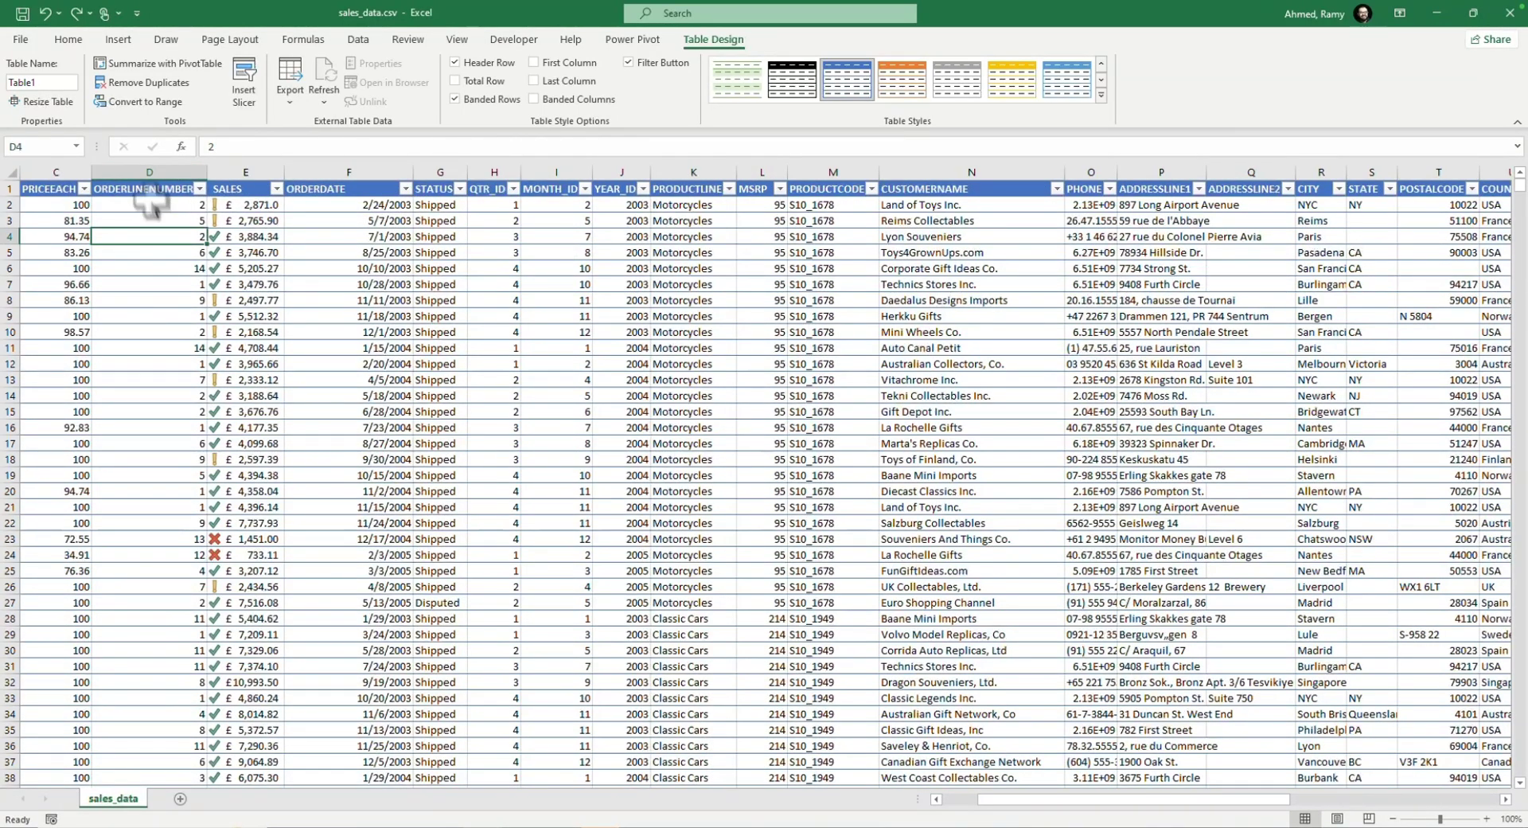
left_click(170, 62)
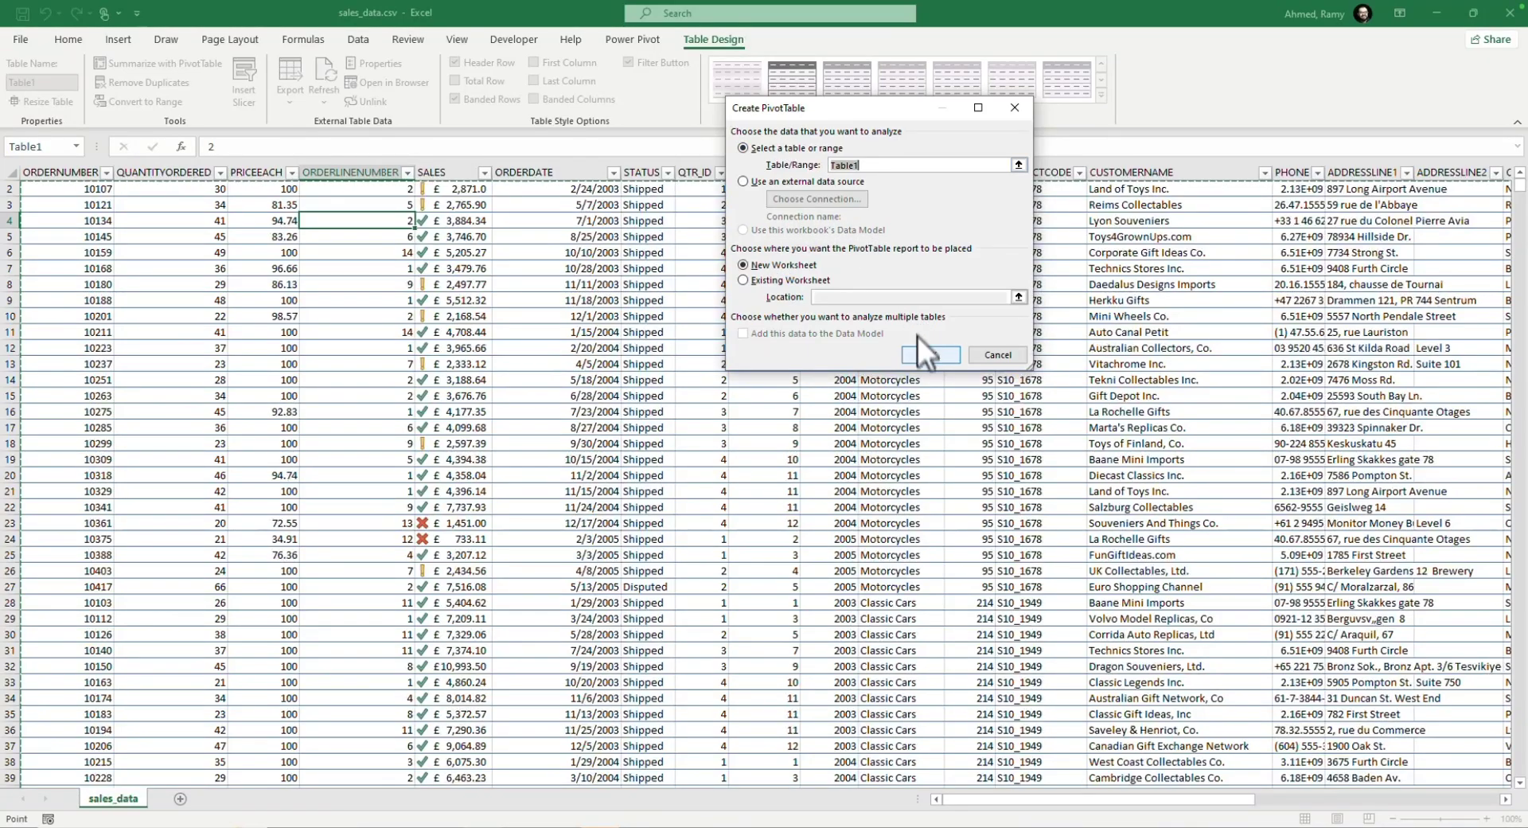
left_click(920, 356)
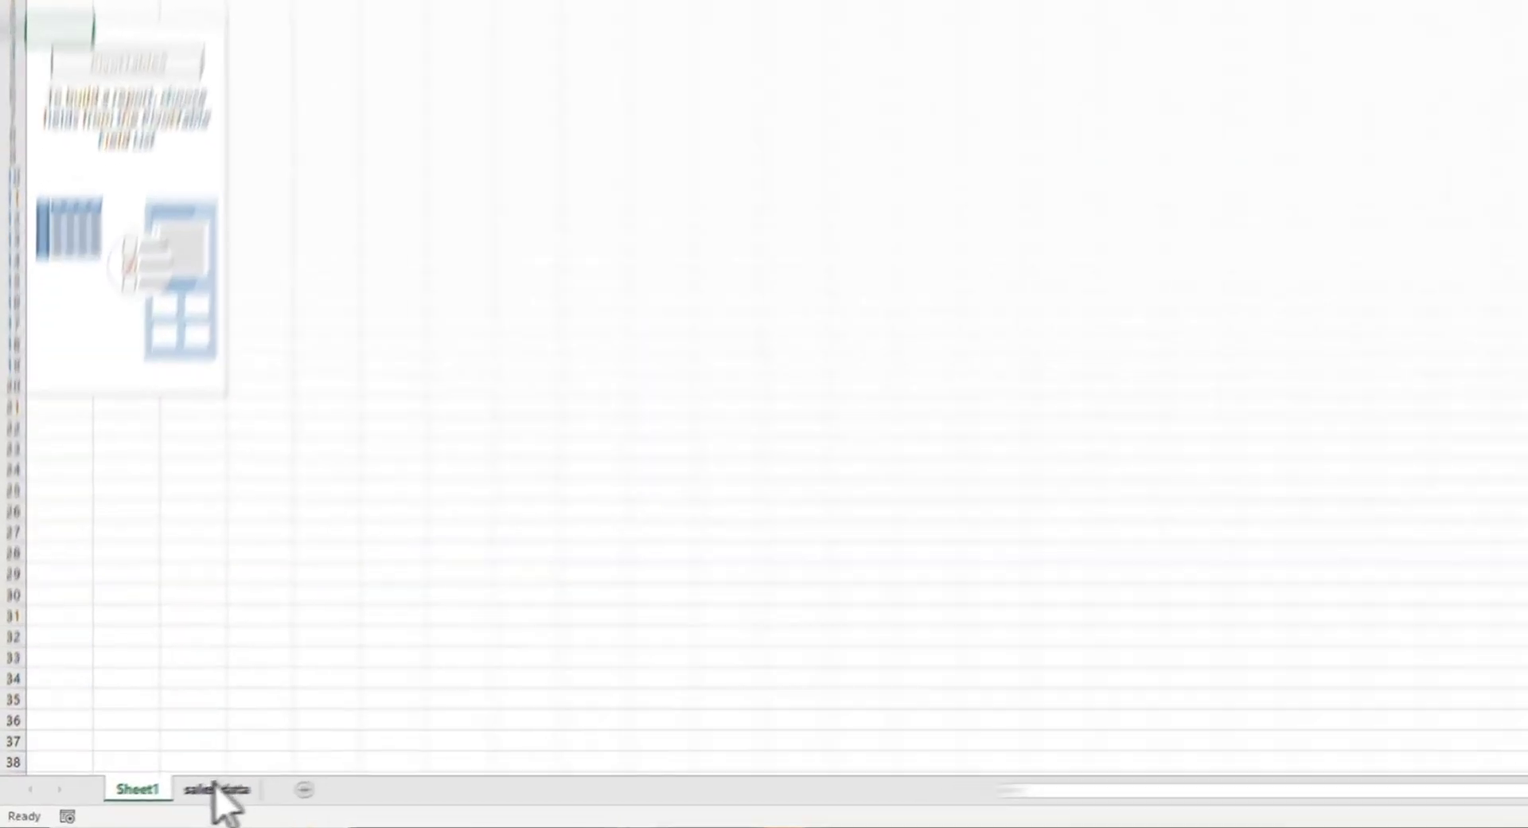
Step: Compare the sales_data sheet with the PivotTable sheet and check the PivotTable's data source without changing it
left_click(164, 799)
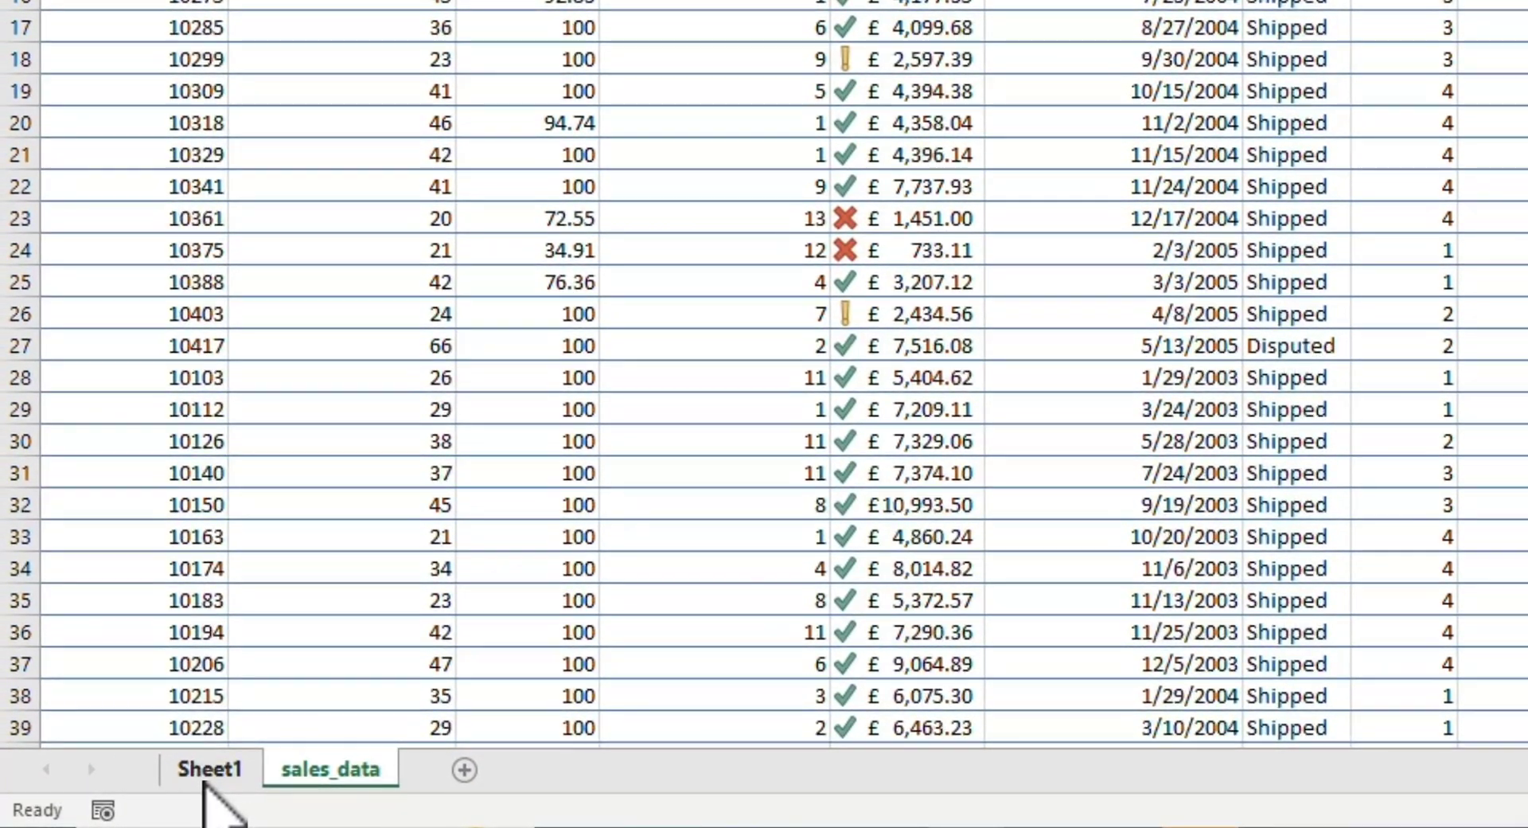
left_click(205, 768)
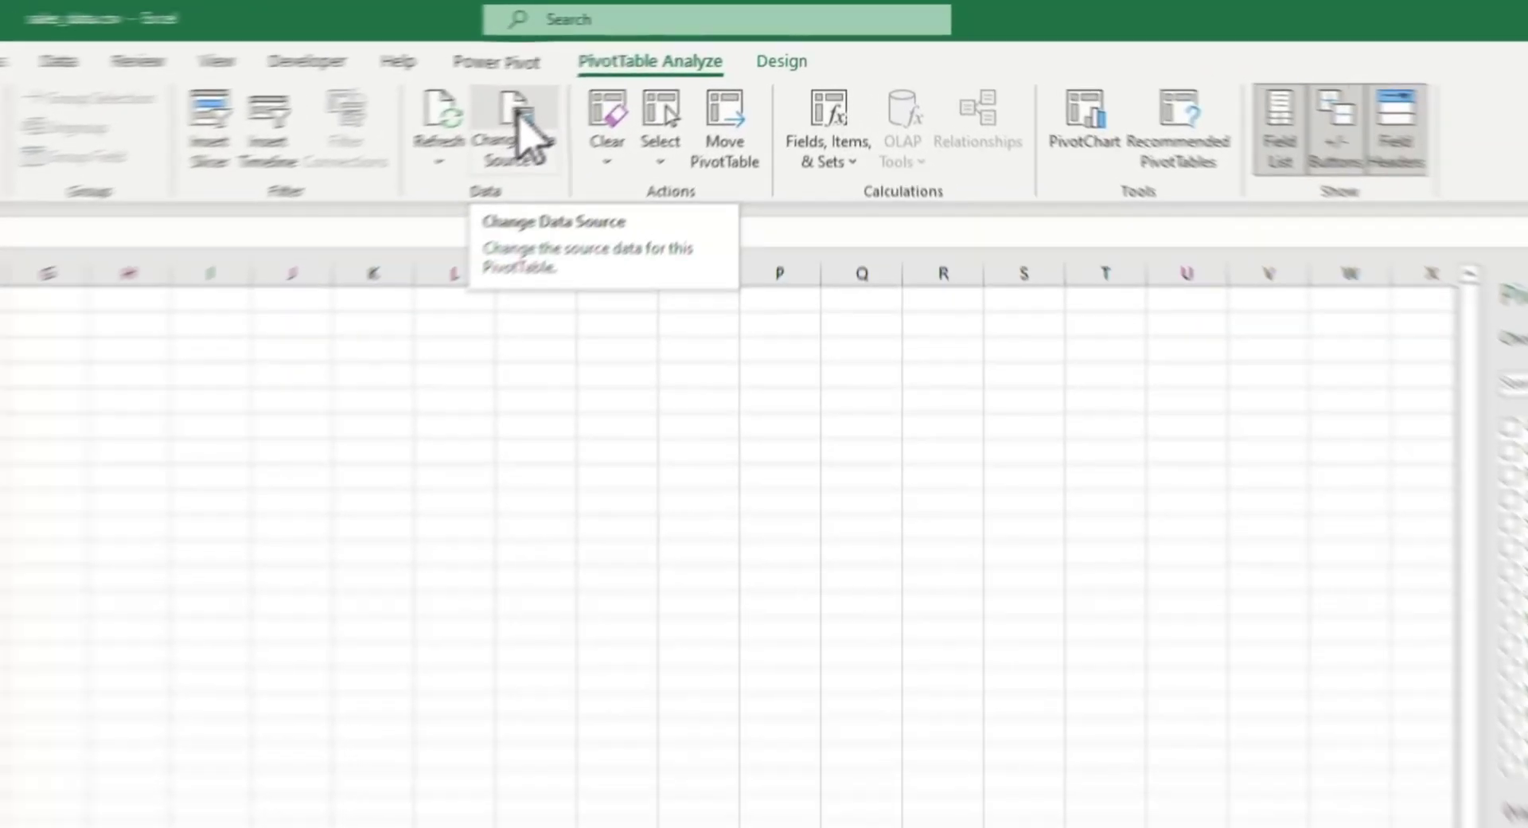
left_click(645, 79)
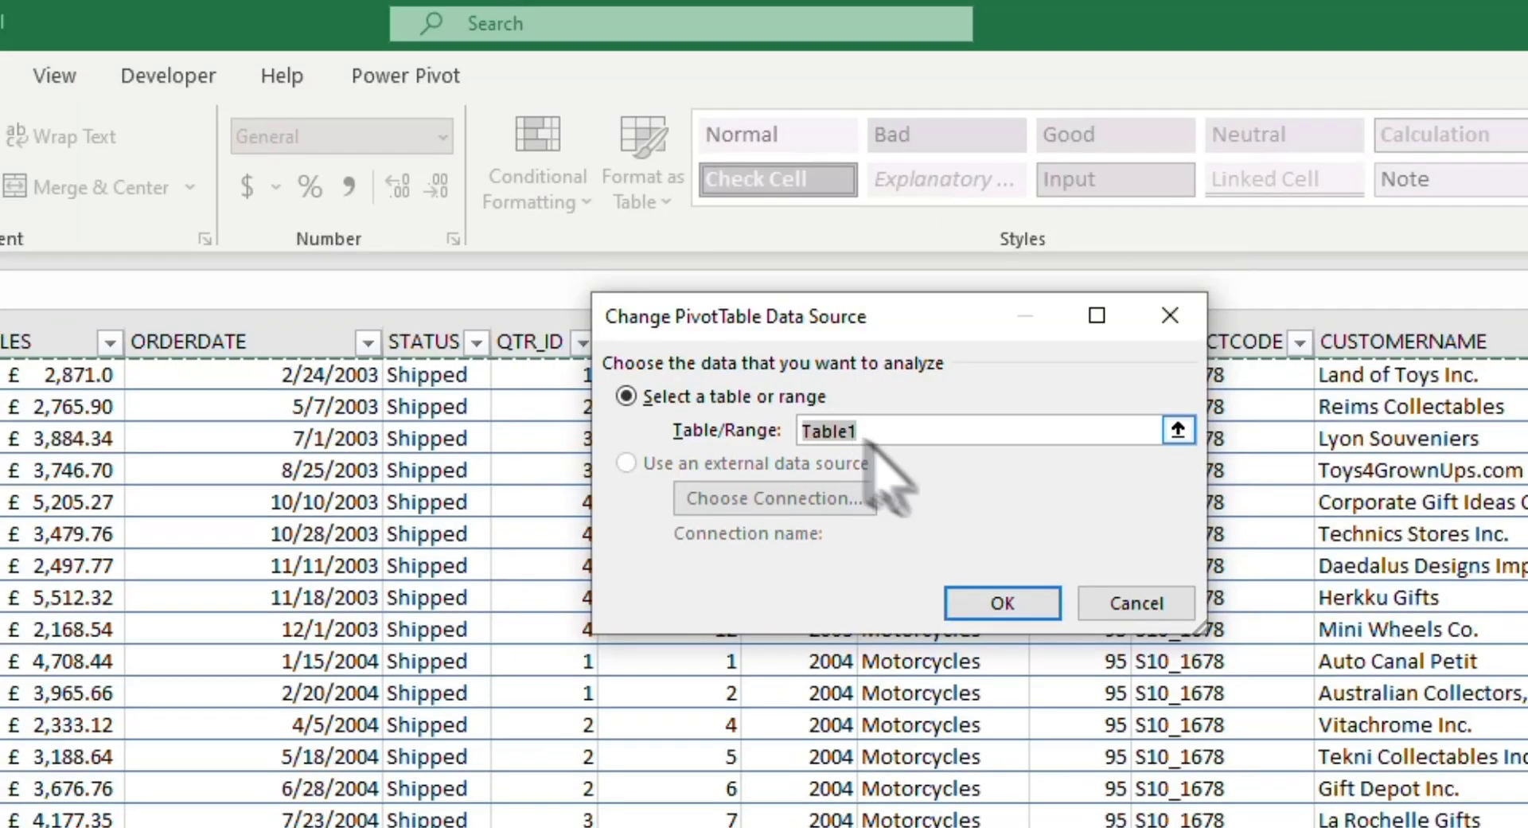
left_click(1122, 609)
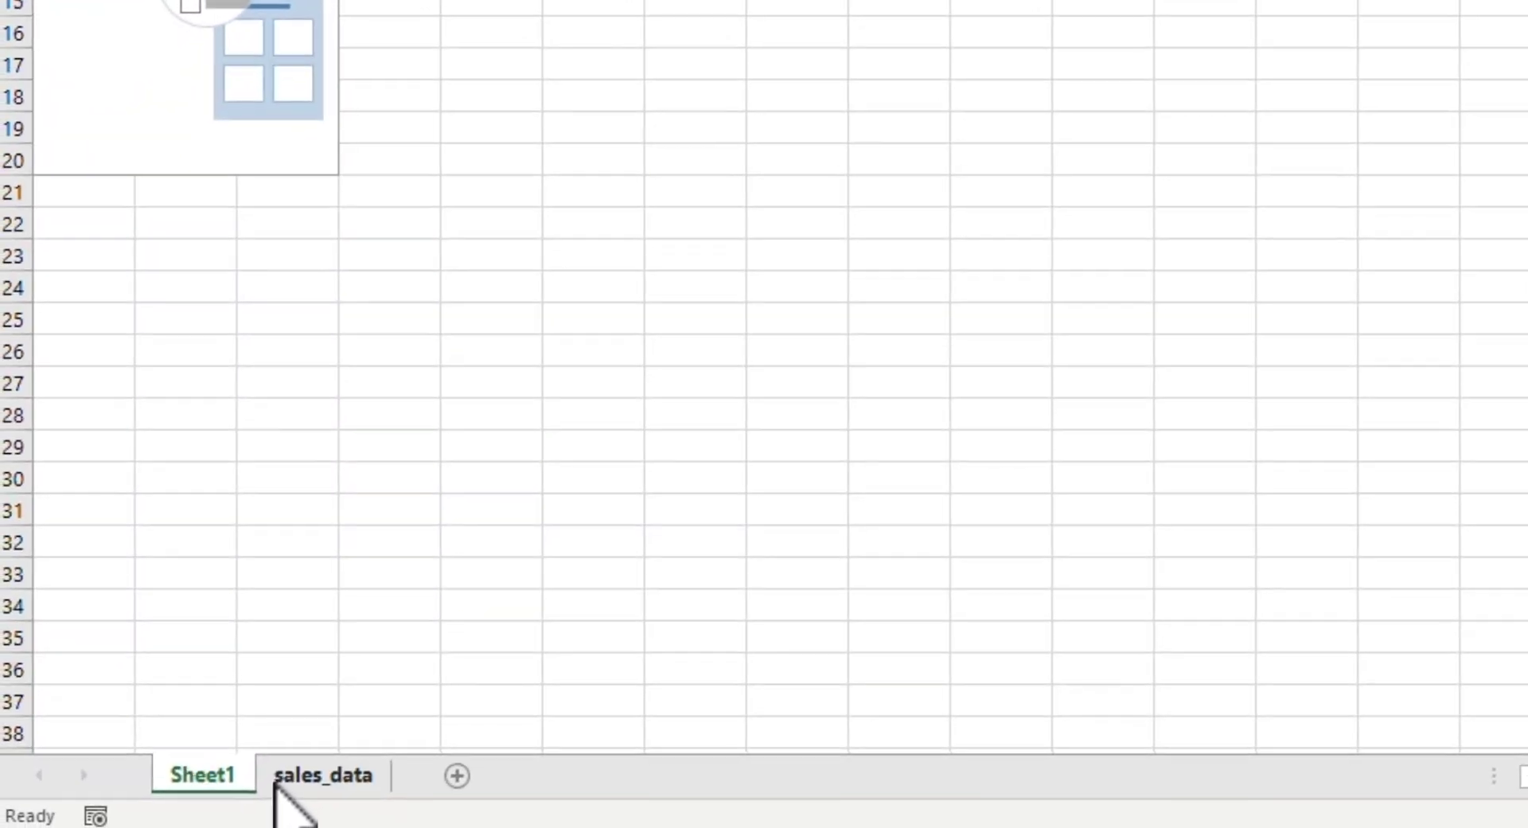
Step: Add a total row to the table on the sales_data sheet
left_click(278, 776)
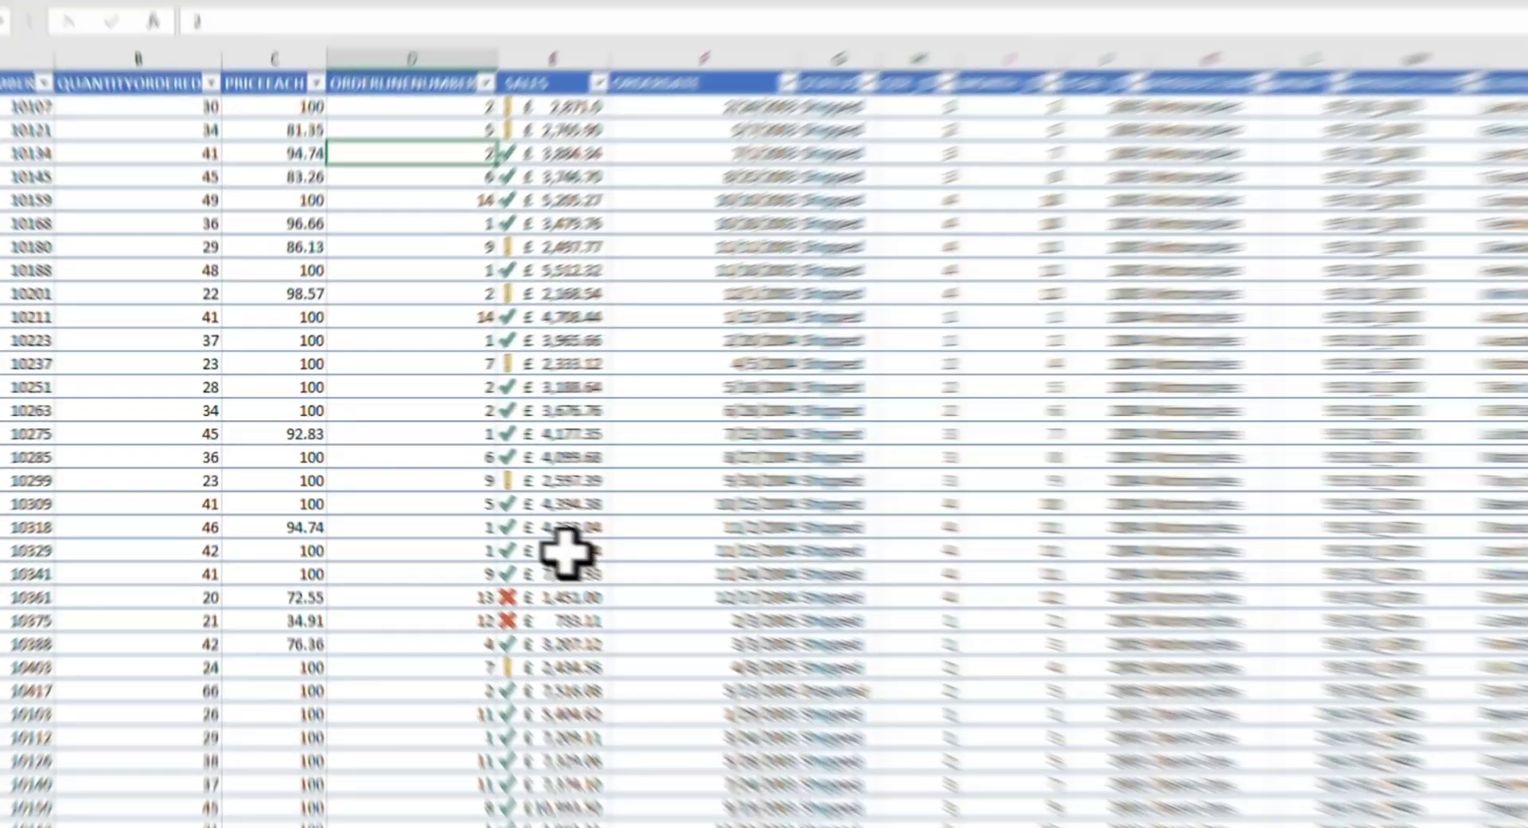
left_click(474, 459)
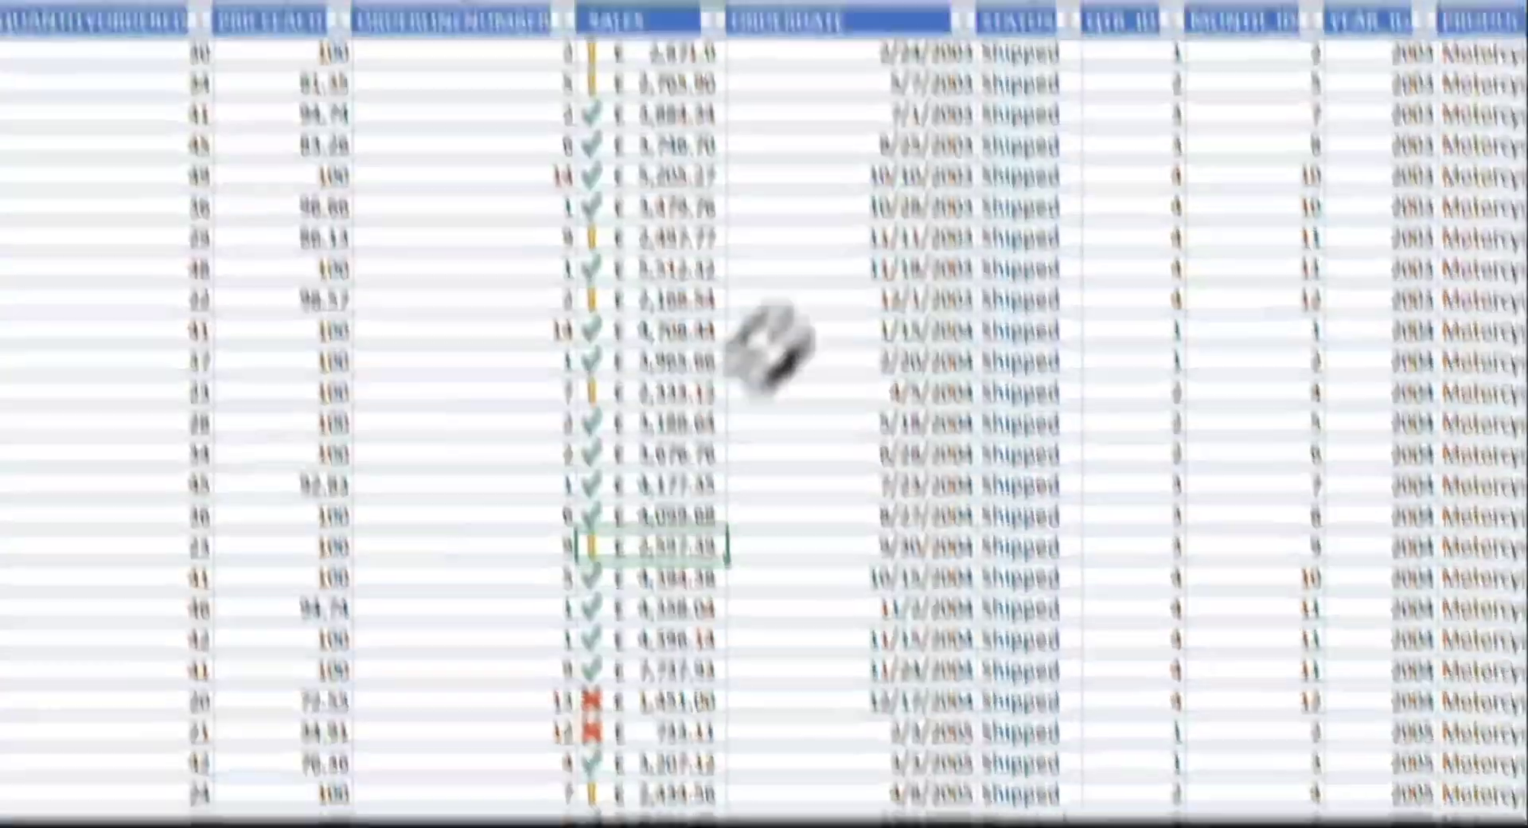
left_click(693, 39)
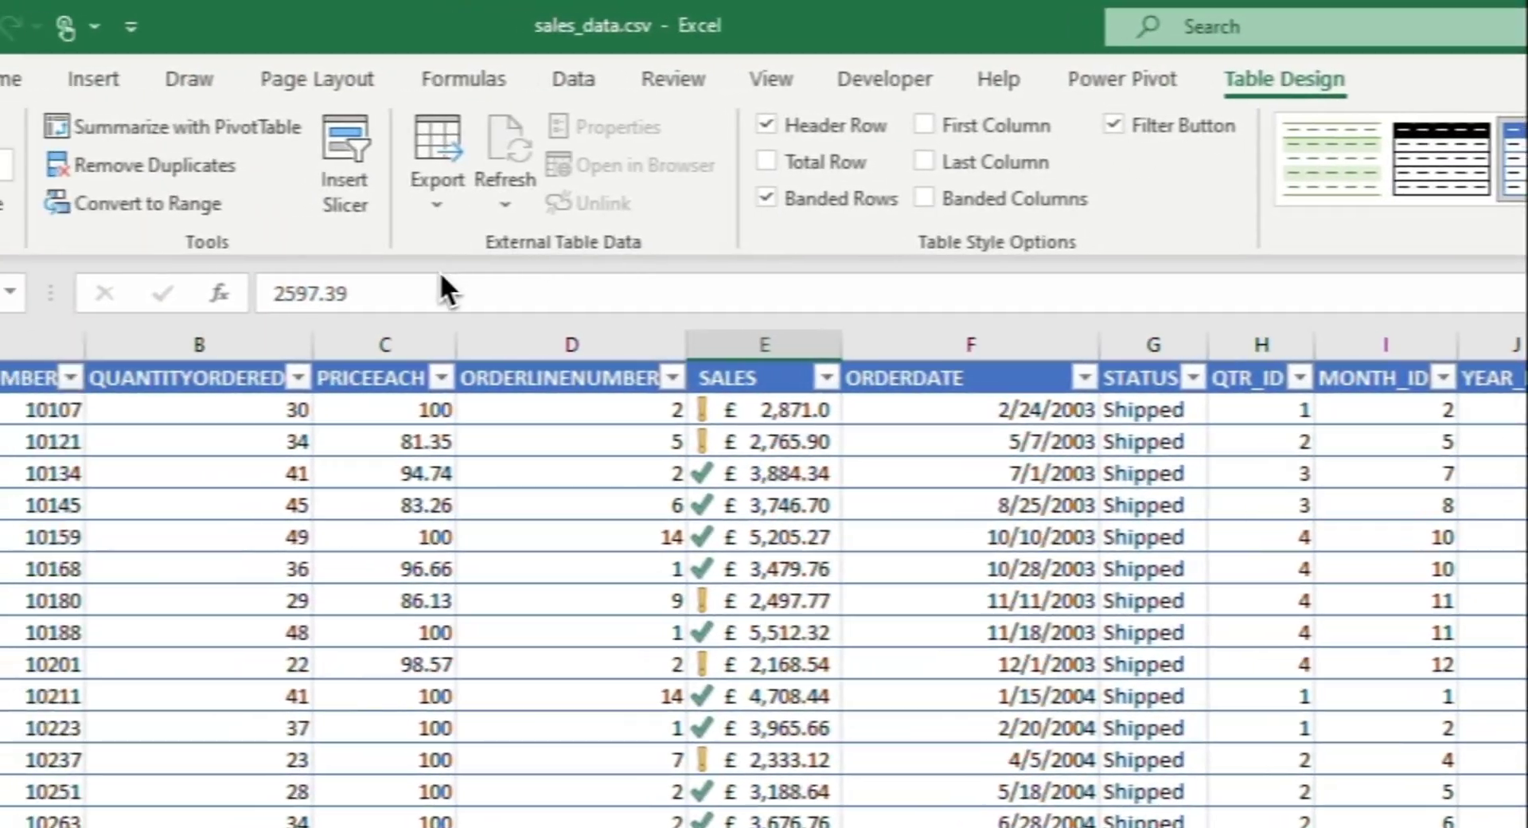
left_click(819, 161)
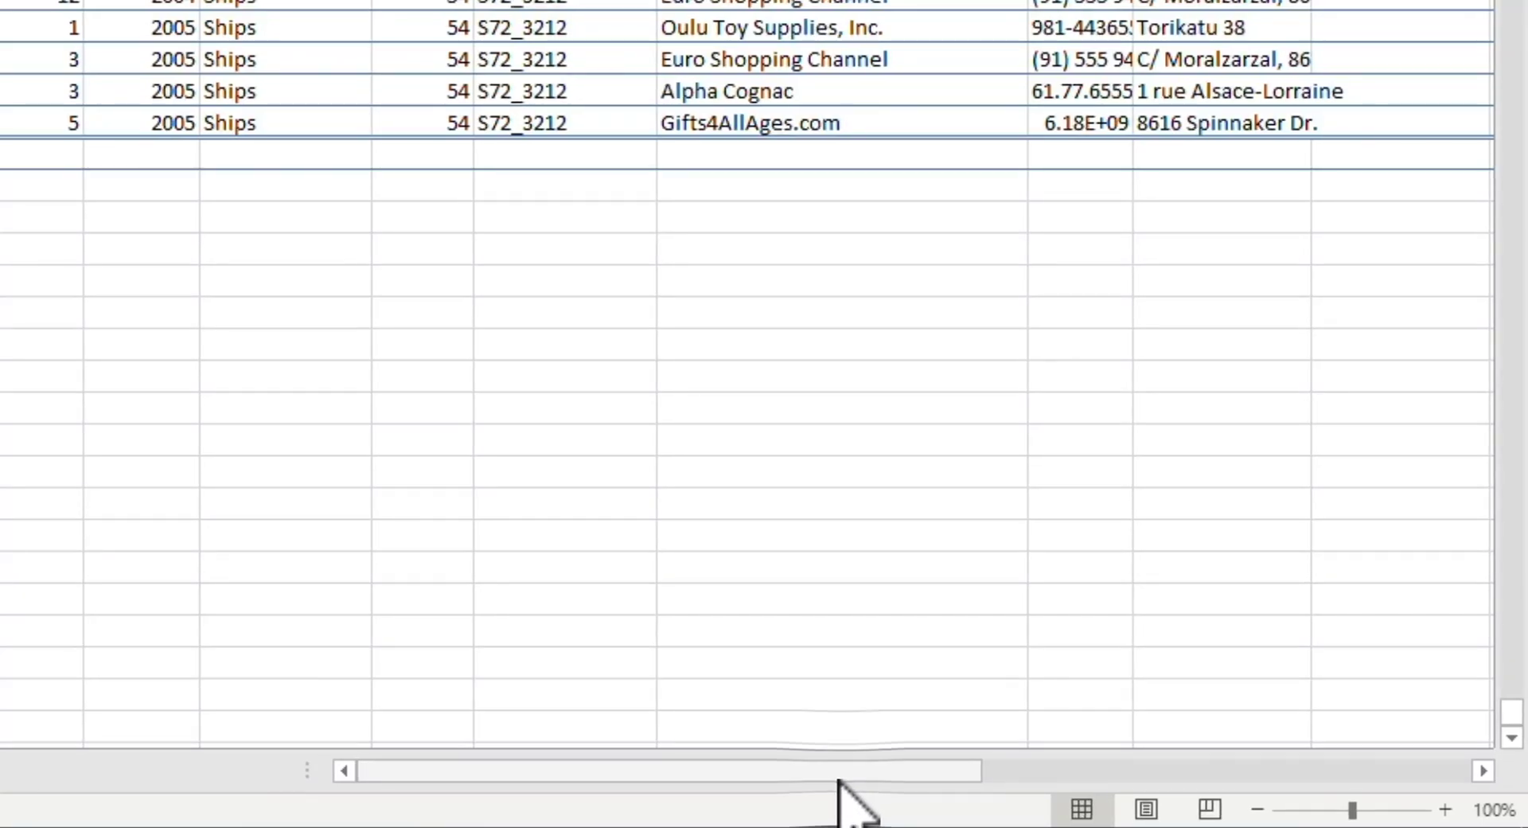
Step: In the total row, summarize the SALES2 column with Sum, Max and finally Min
left_click_drag(838, 779, 1238, 776)
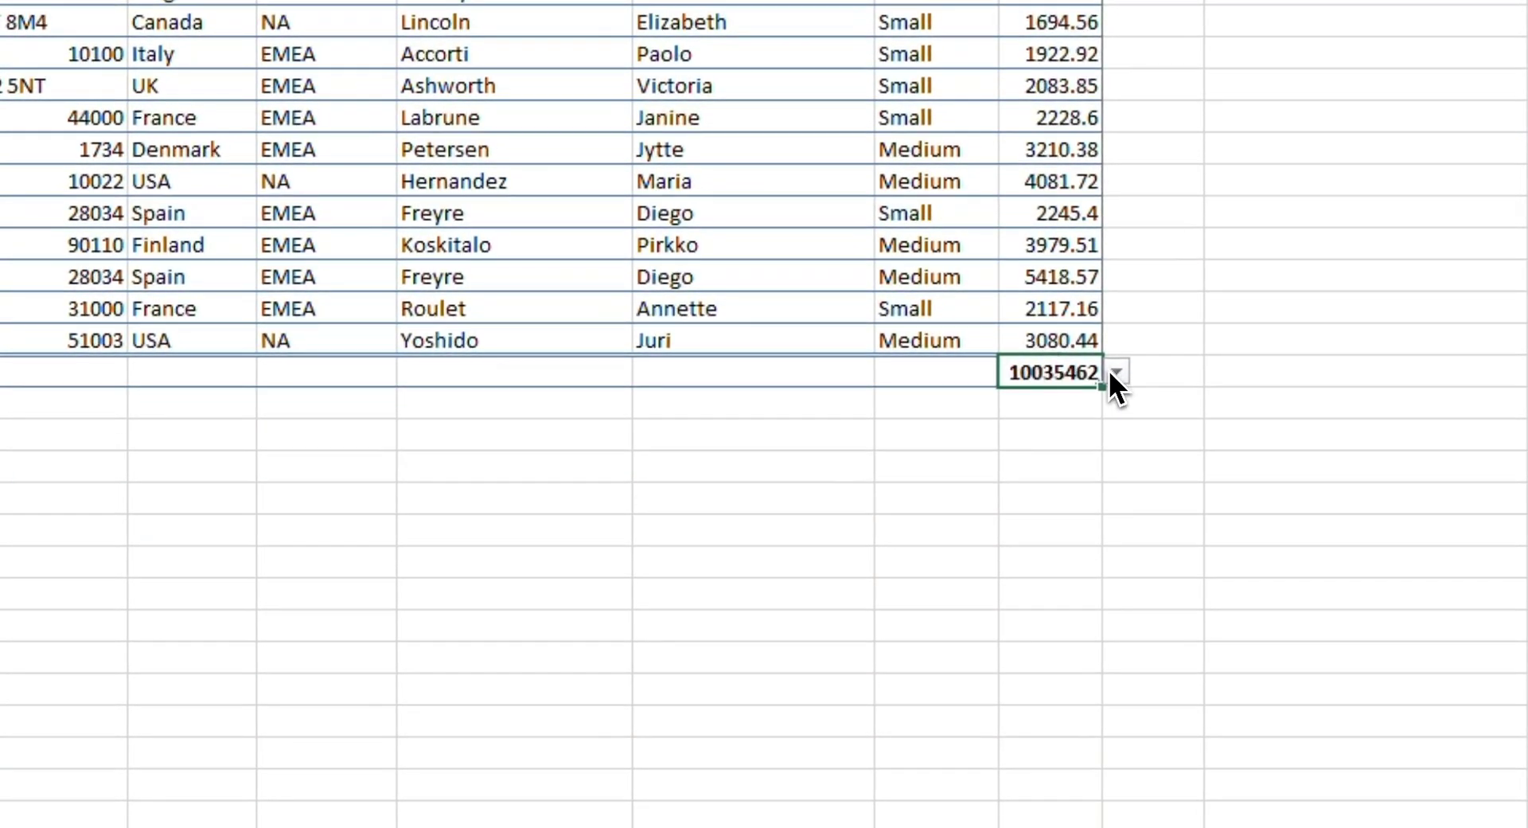
left_click(1117, 371)
left_click(1049, 521)
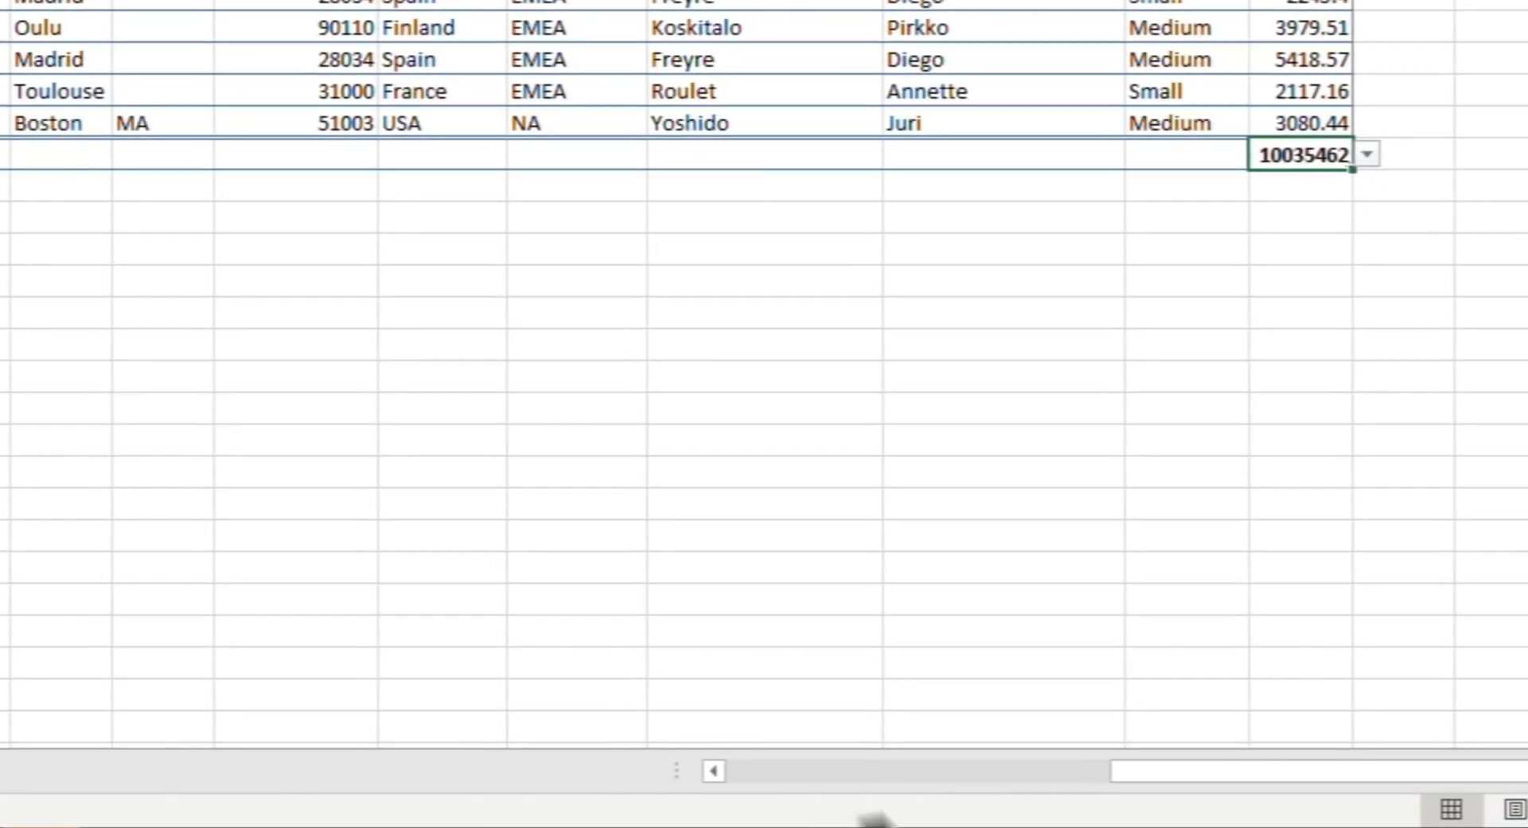
left_click(1366, 154)
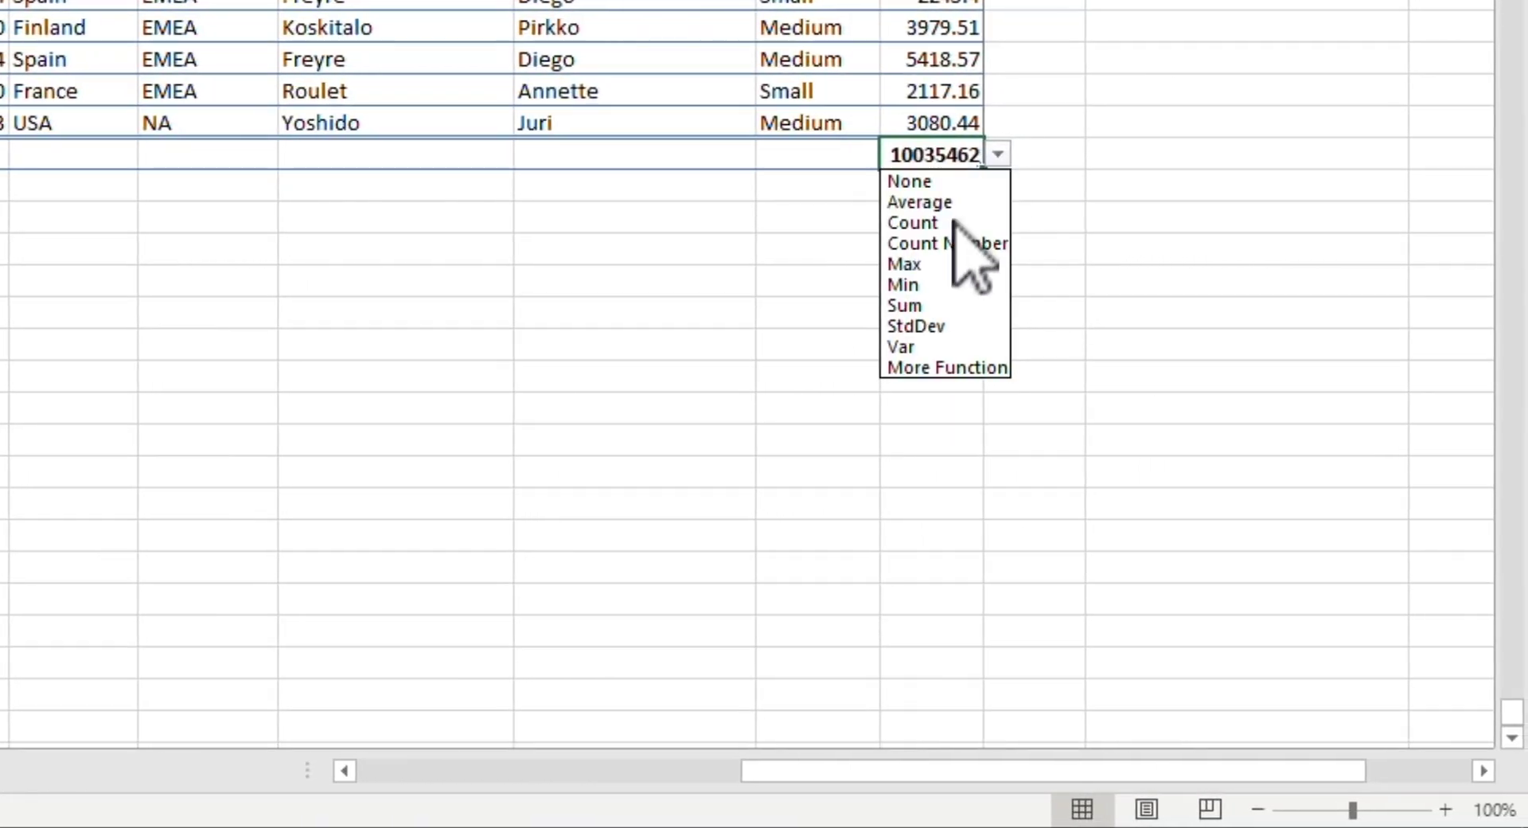
left_click(953, 263)
left_click(998, 155)
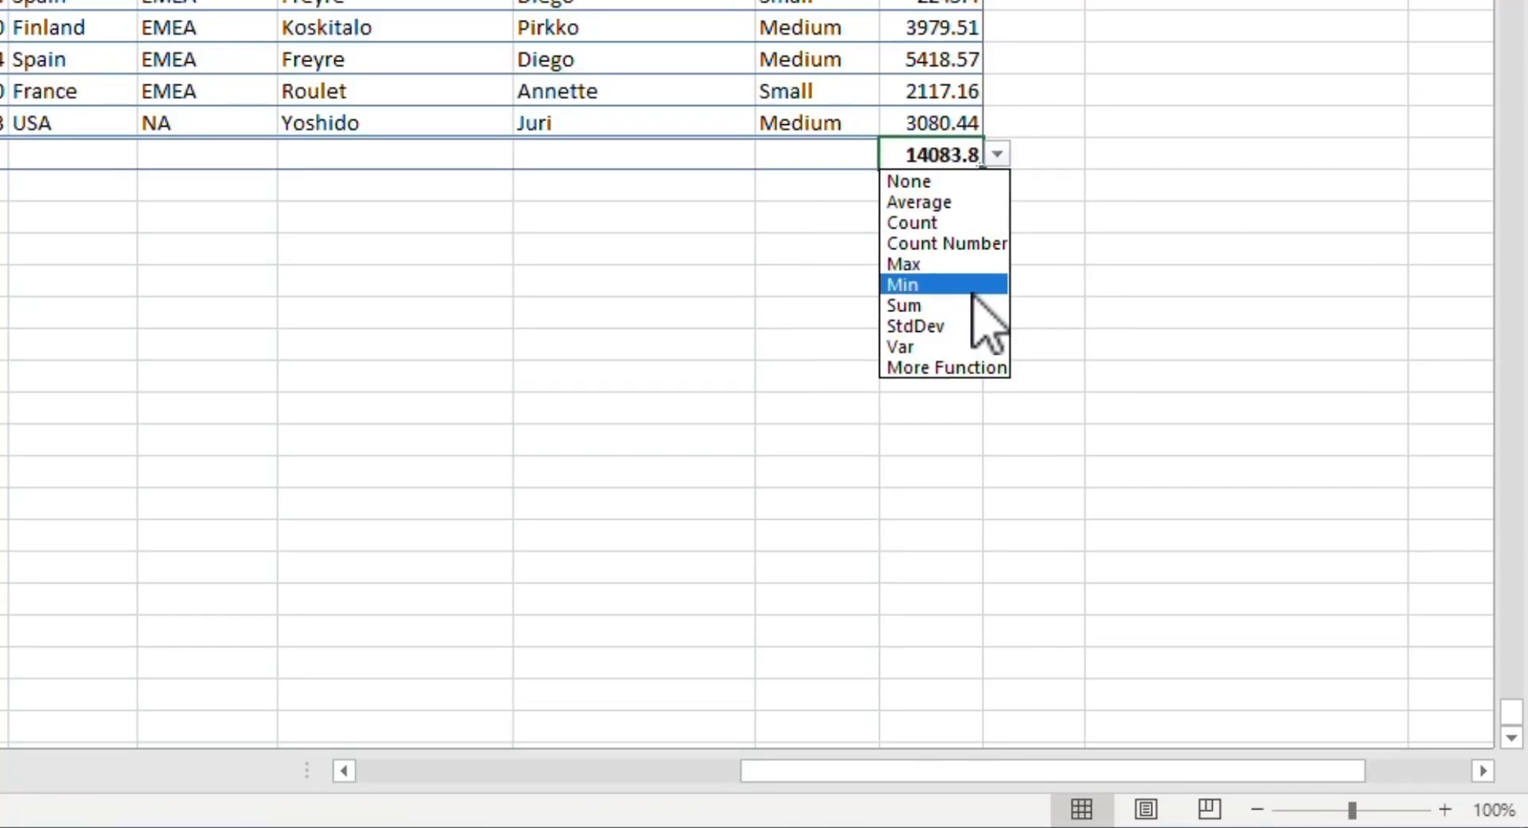
left_click(974, 286)
Step: In the total row, summarize the SALES column with Sum
left_click_drag(942, 770, 585, 772)
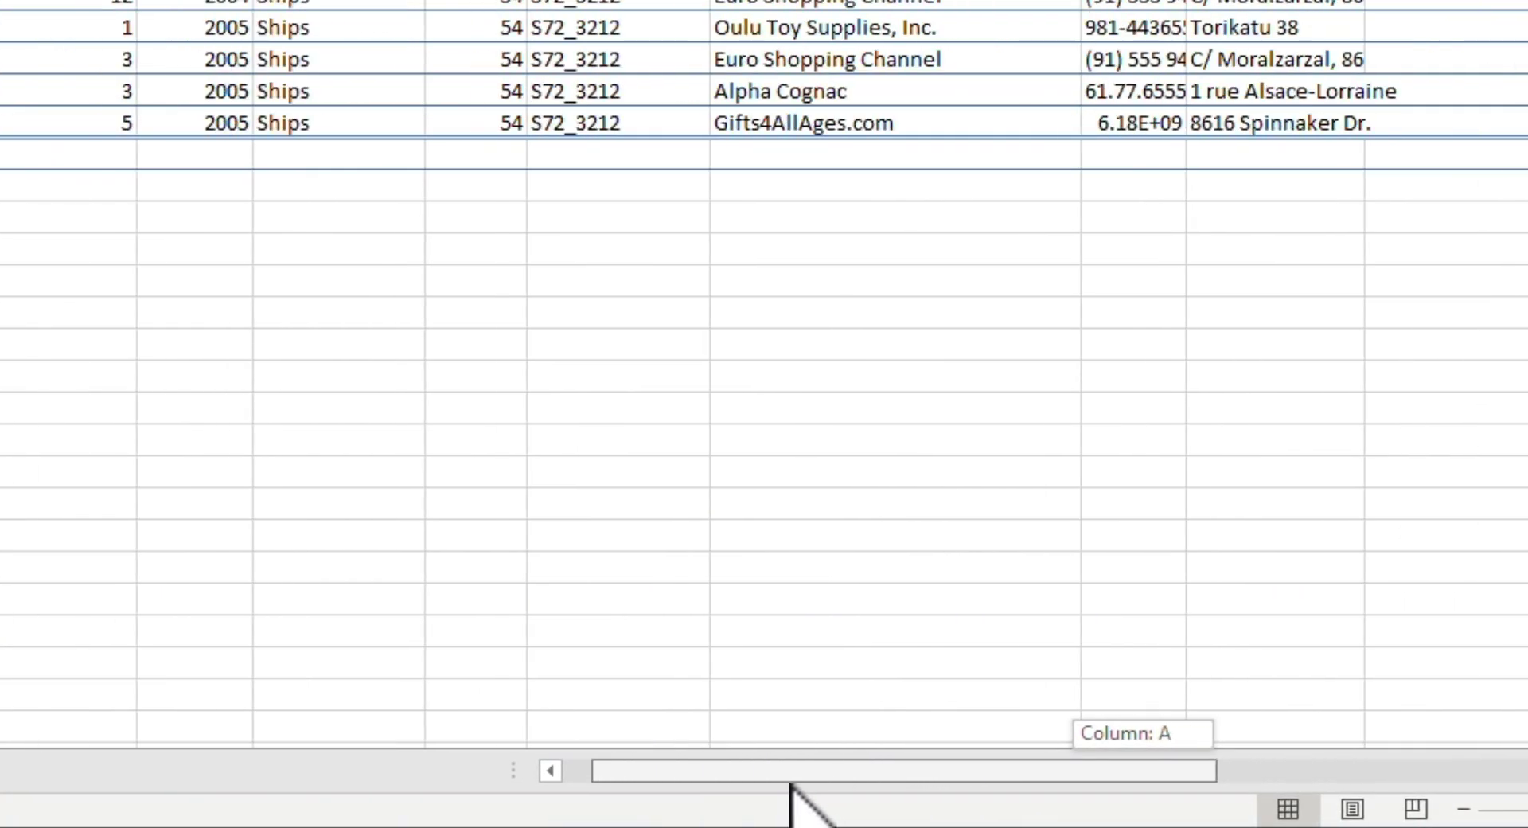
left_click_drag(791, 783, 557, 796)
left_click(452, 483)
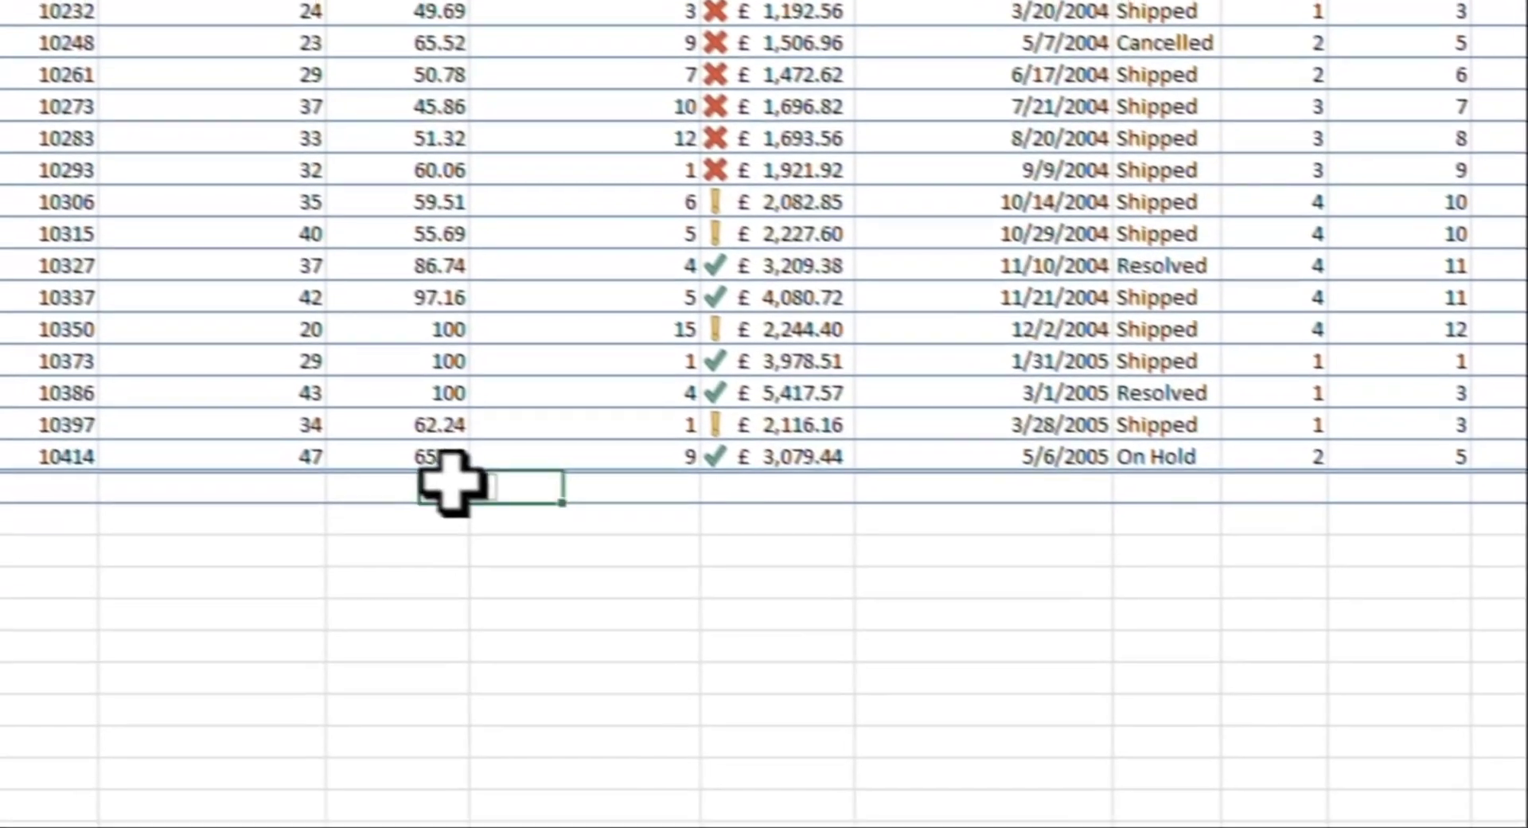
left_click(805, 486)
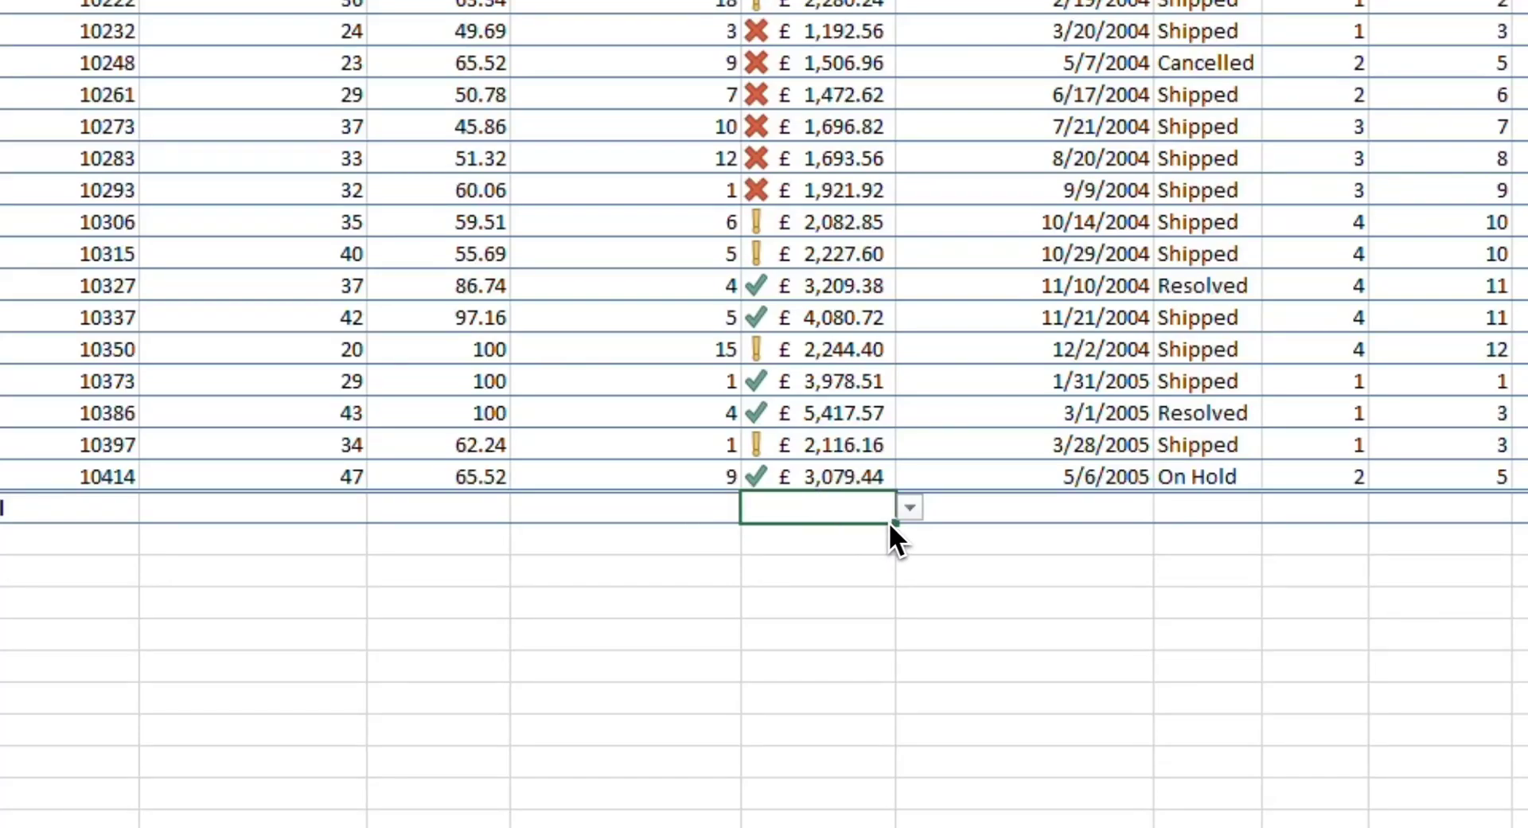
left_click(910, 507)
left_click(890, 657)
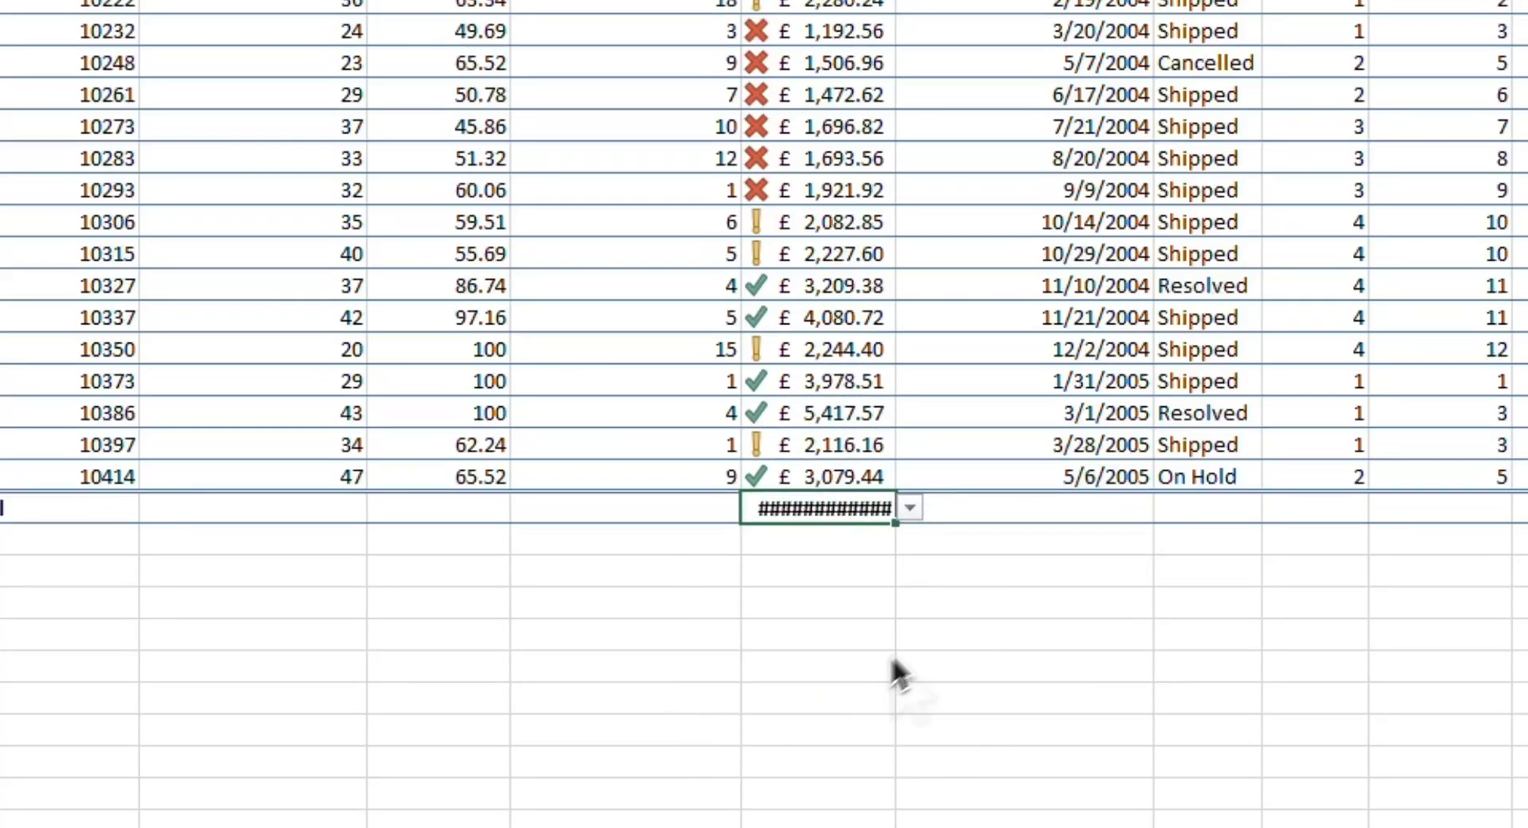
Step: Switch the SALES column's total to Average and back to Sum
left_click(909, 509)
left_click(885, 556)
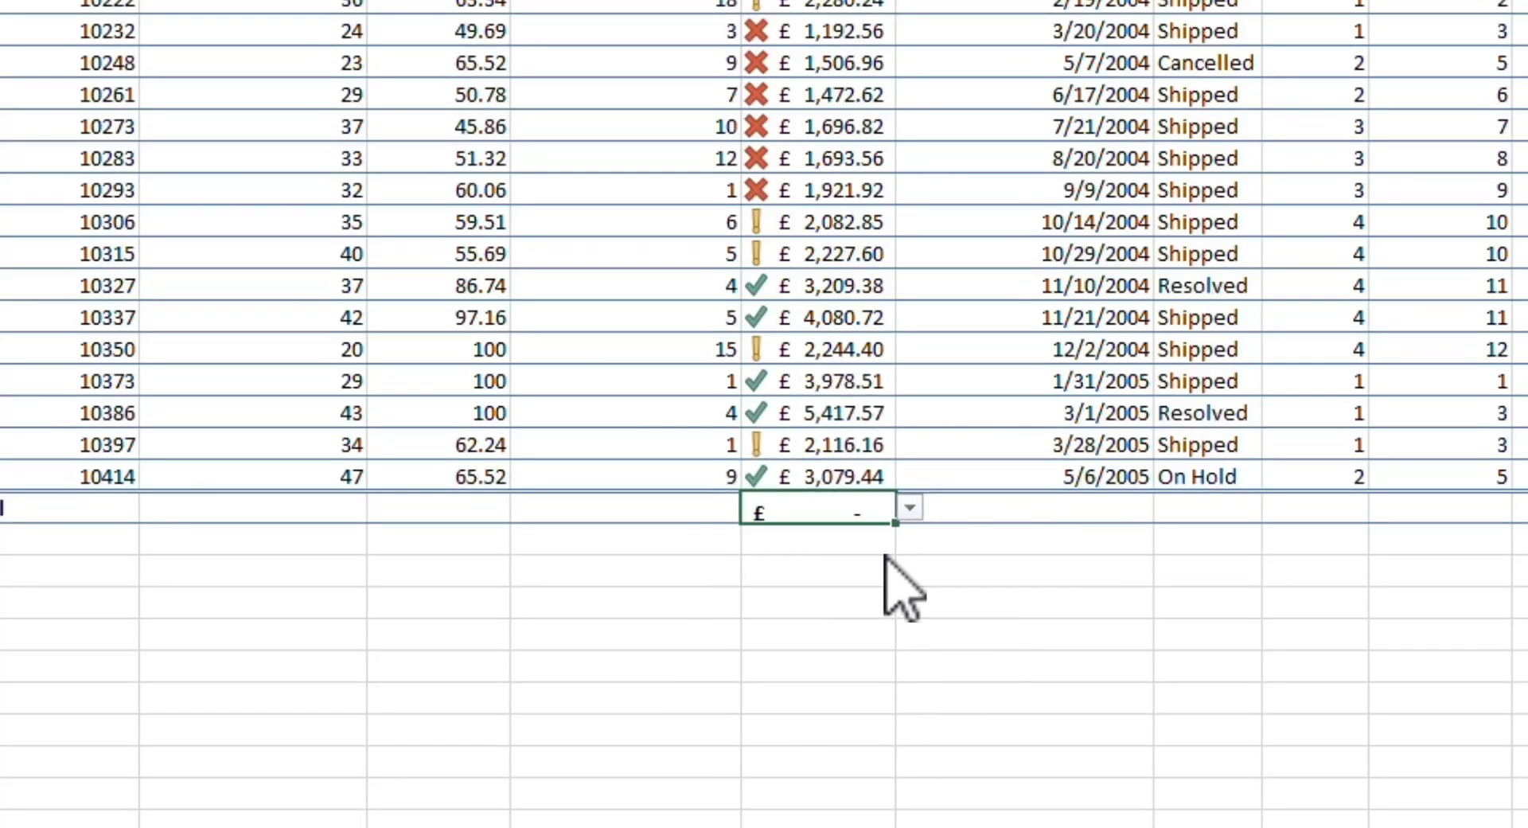
left_click(908, 509)
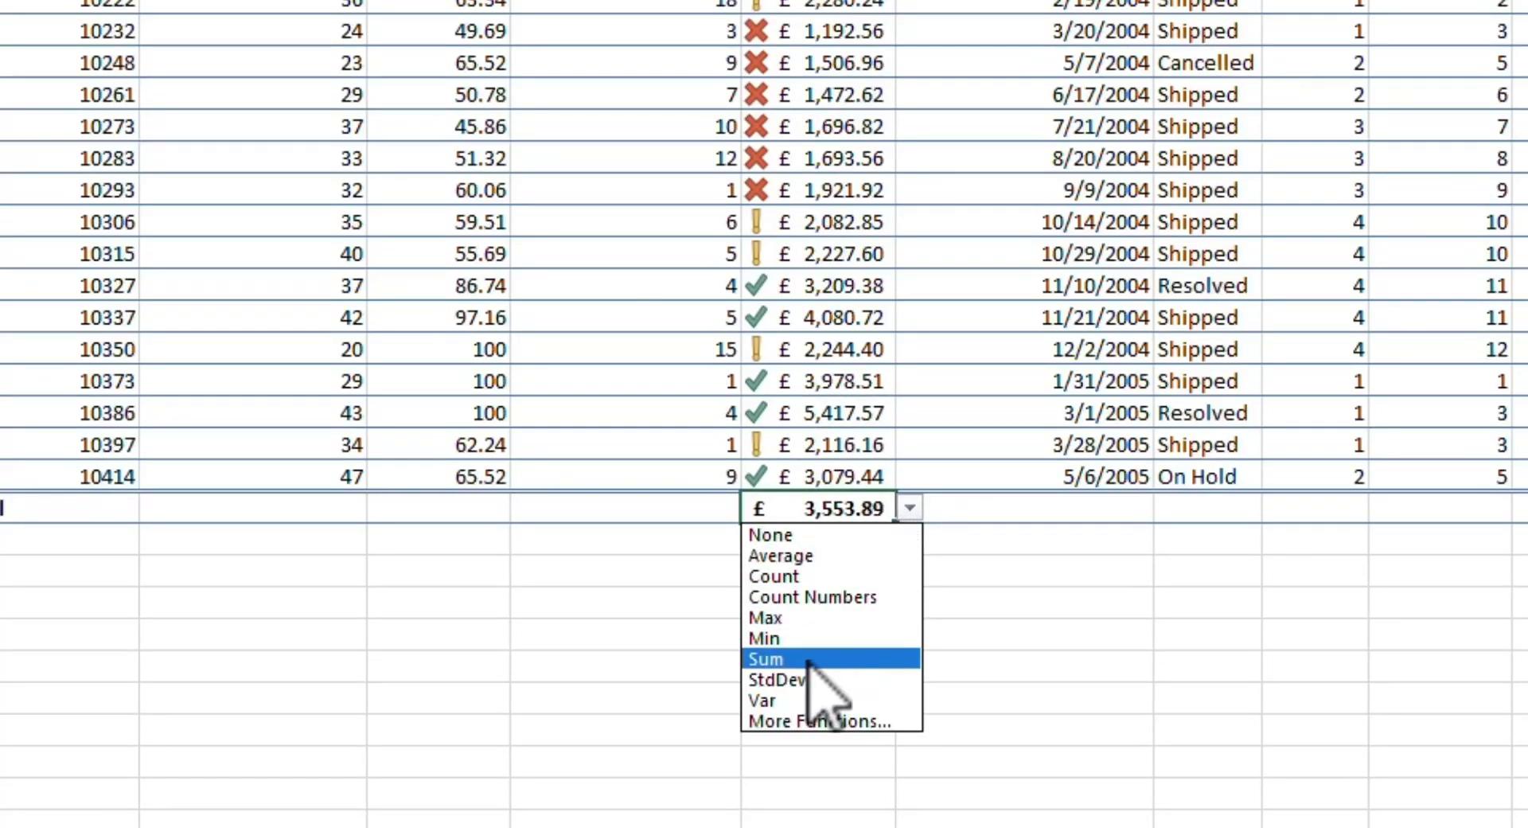
left_click(852, 659)
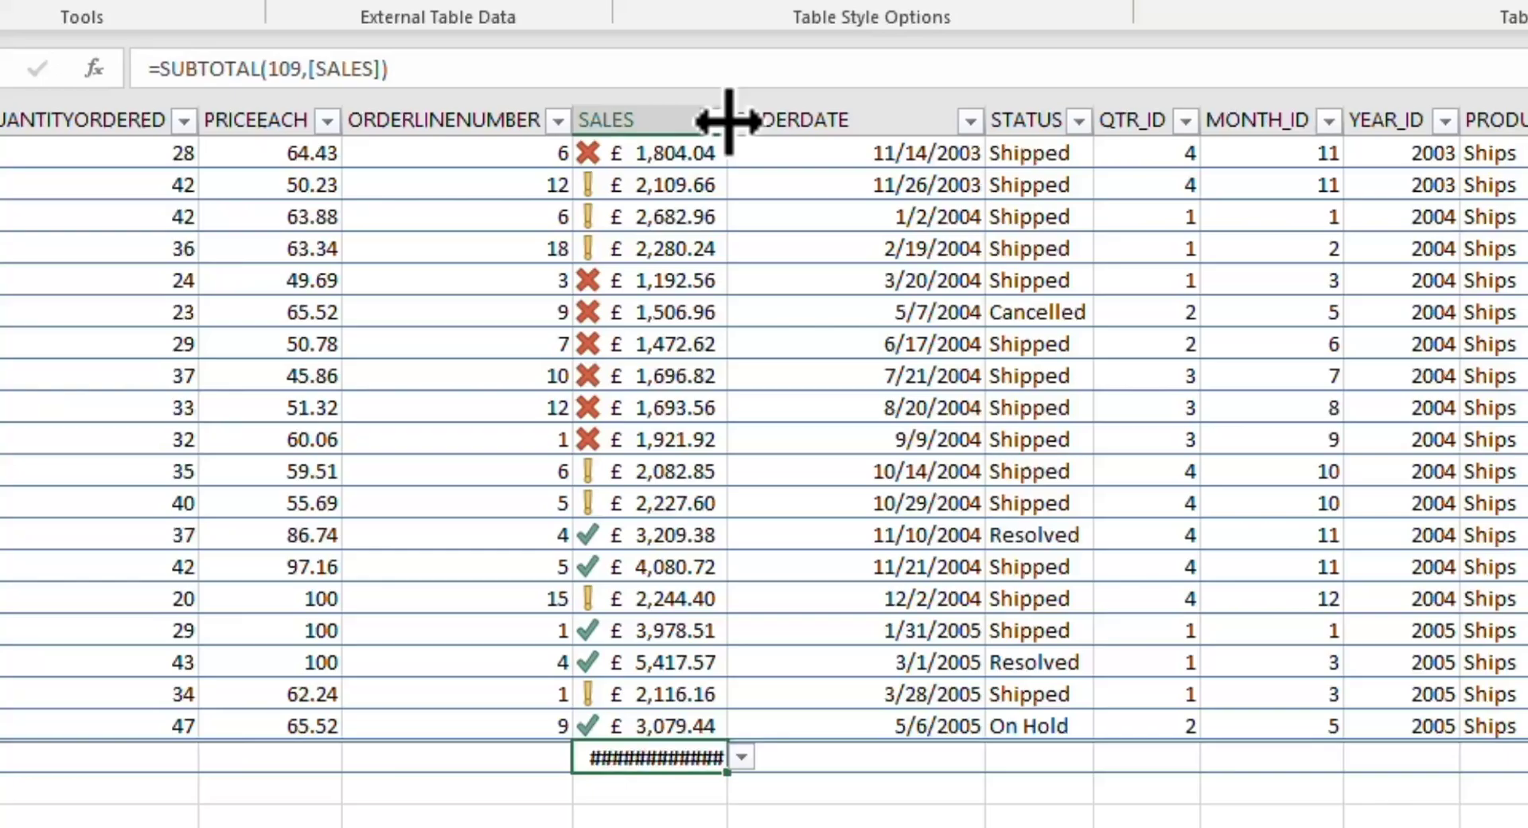
Step: Widen the SALES column enough to display its full total
left_click_drag(725, 126, 759, 127)
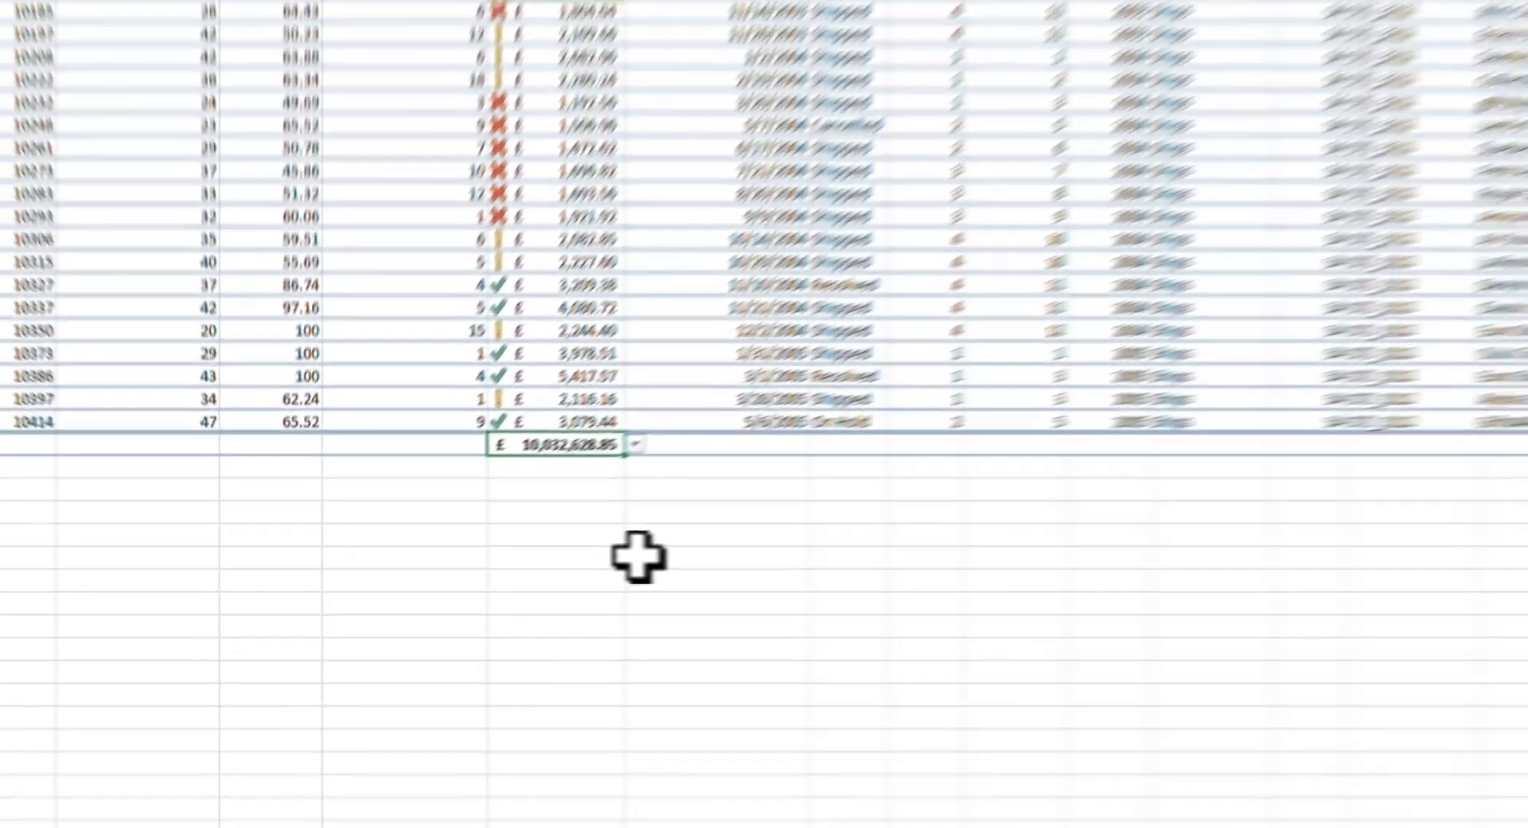
scroll(637, 549, "up", 14)
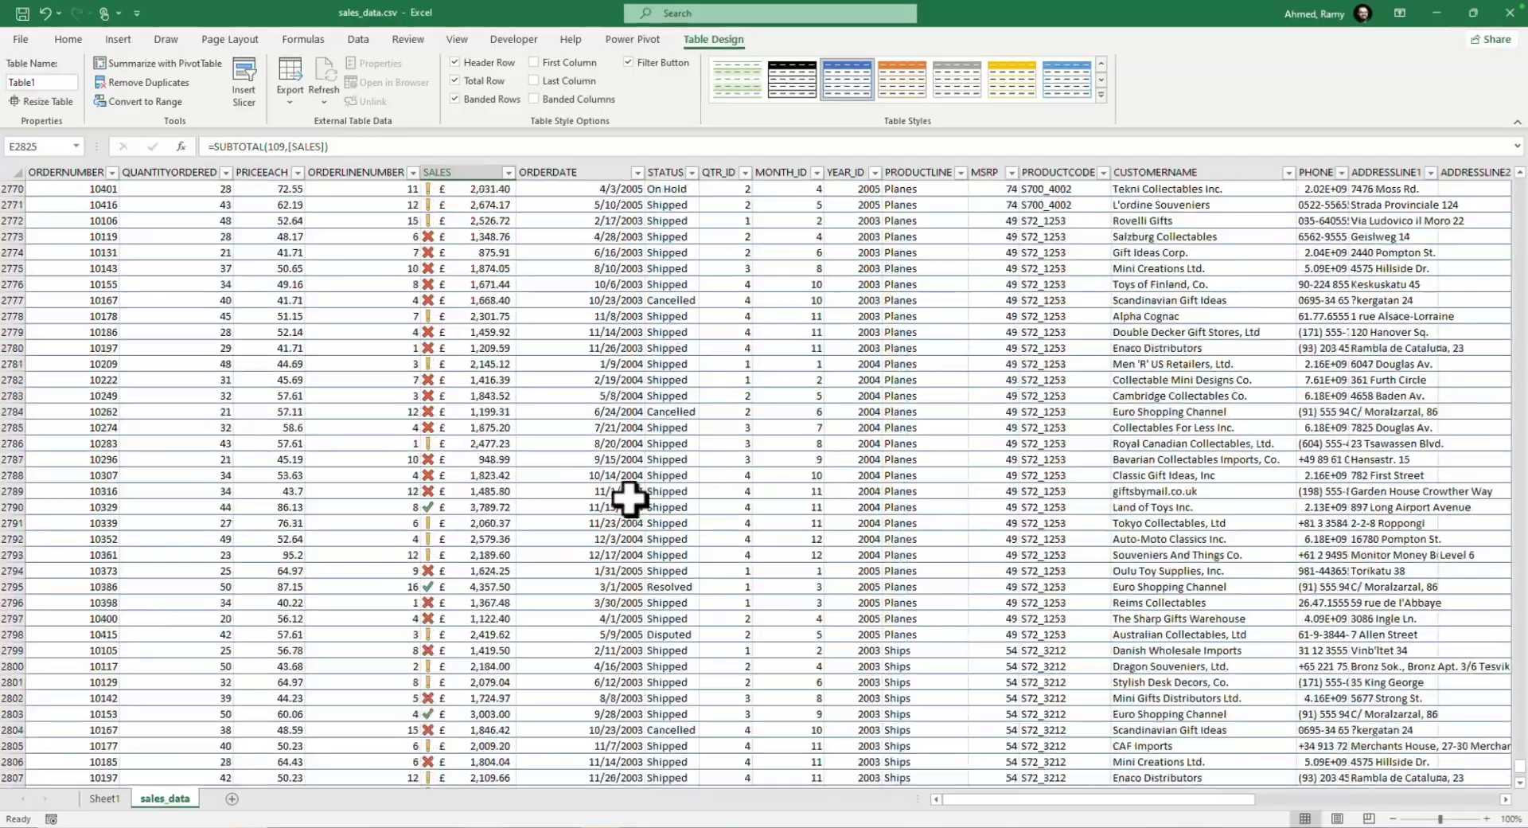
Step: Return from the total row to the top of the table and select the ORDERDATE header cell
scroll(628, 499, "up", 20)
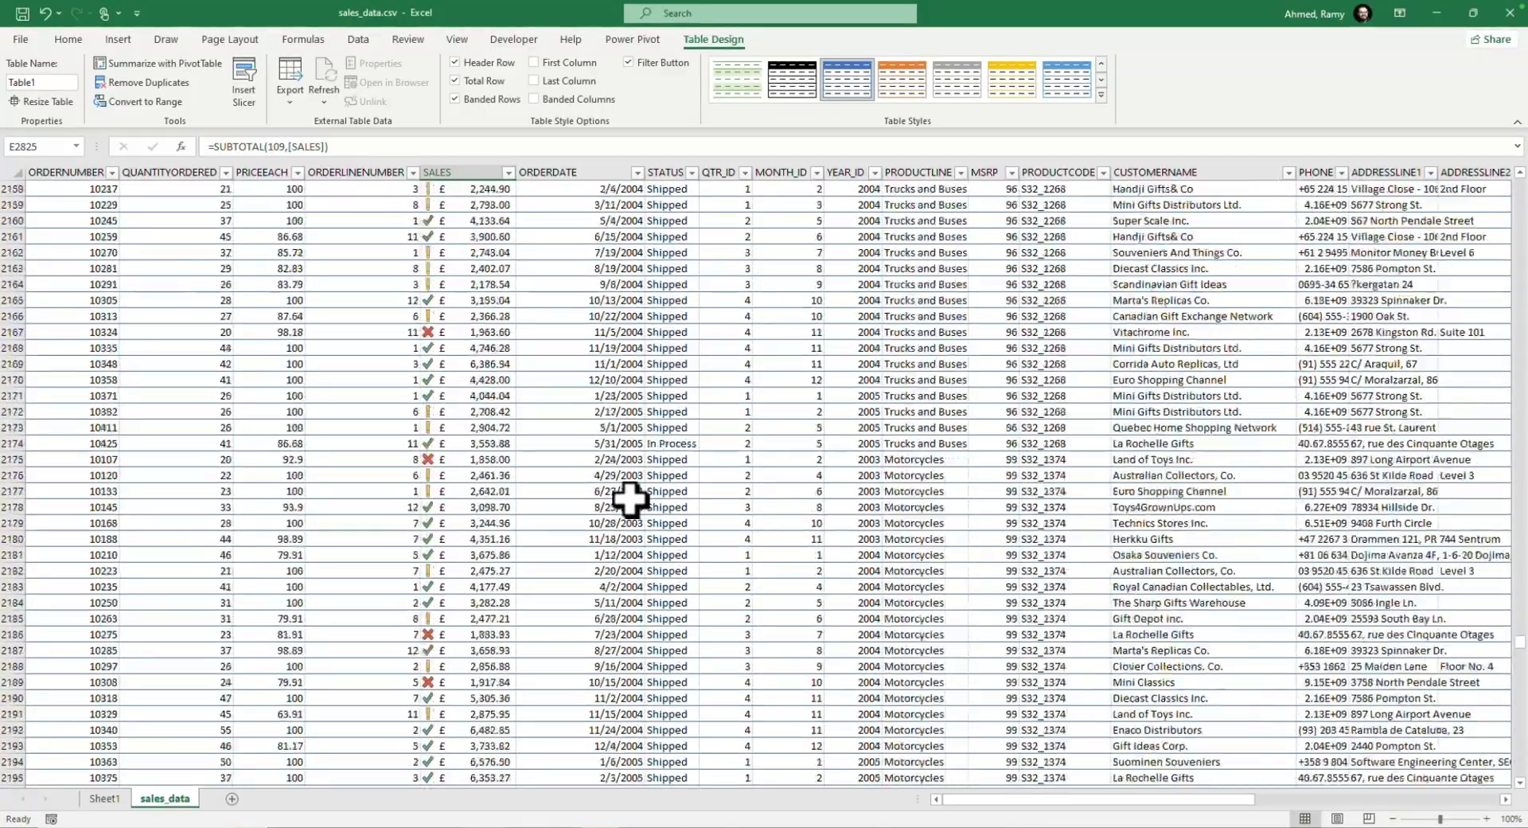
scroll(629, 499, "up", 20)
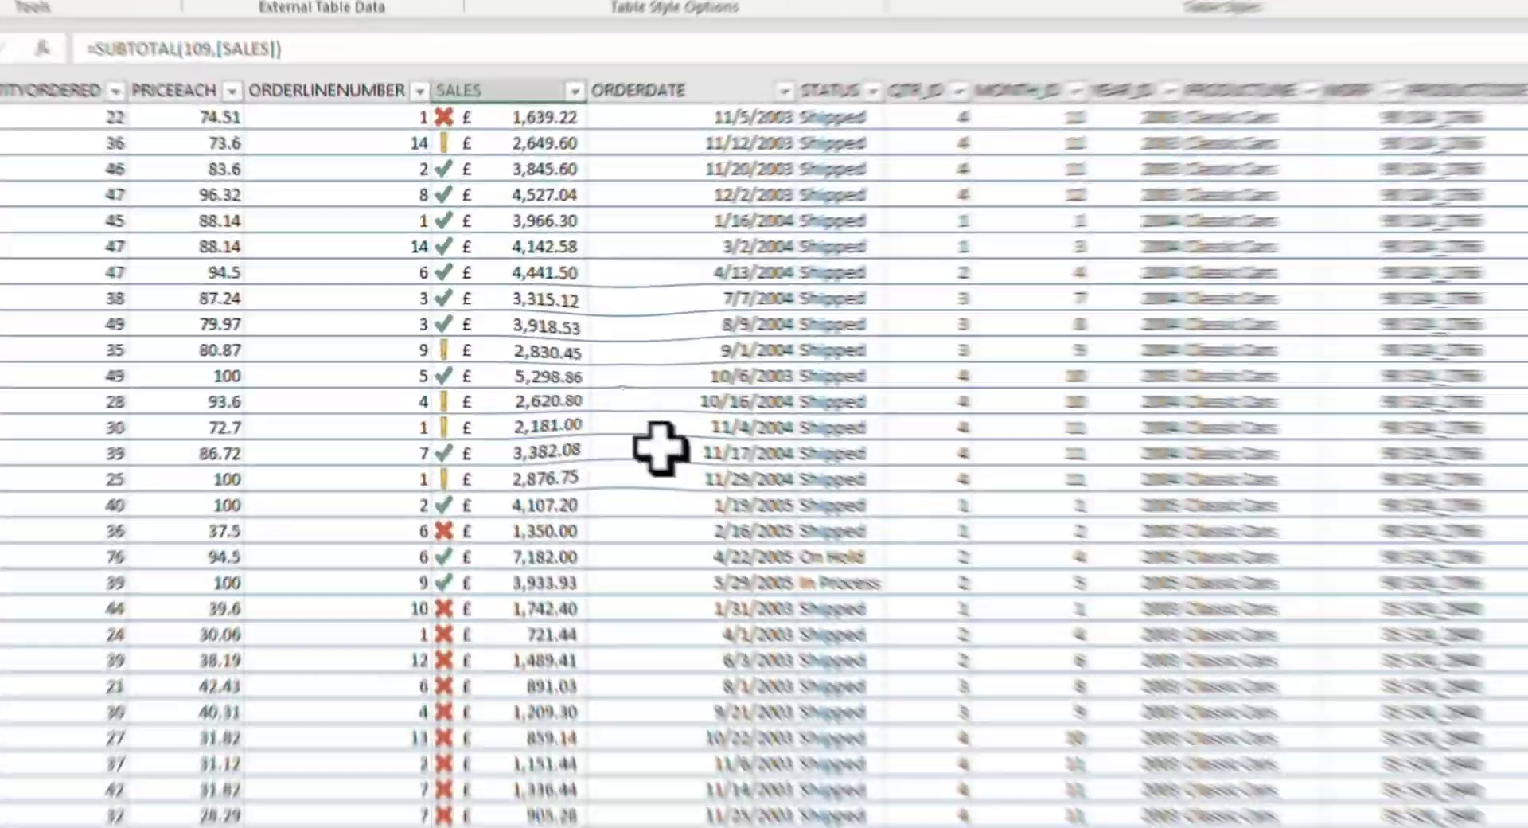
left_click(628, 499)
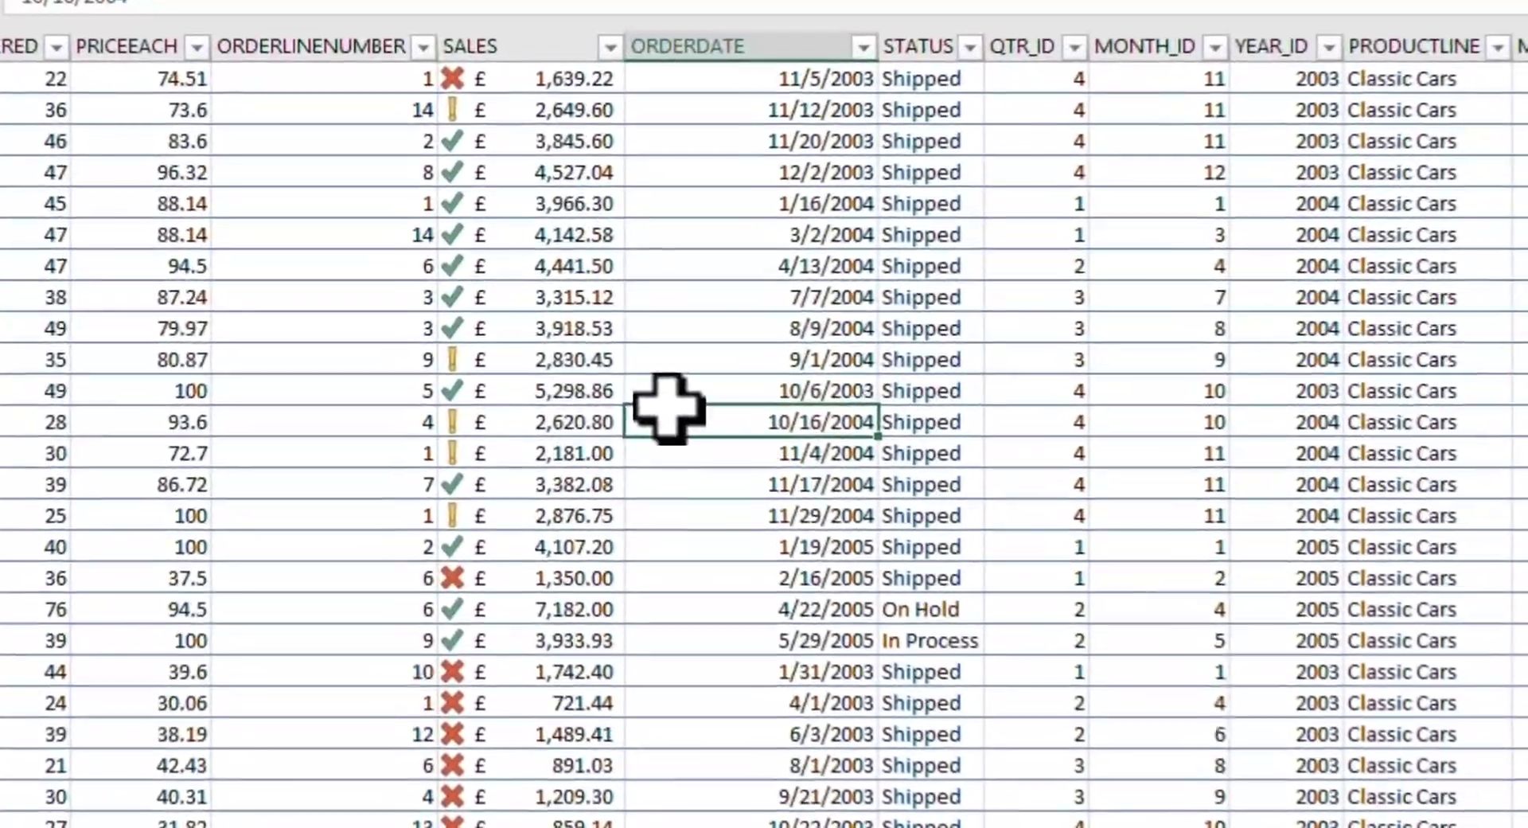
key("super+Up")
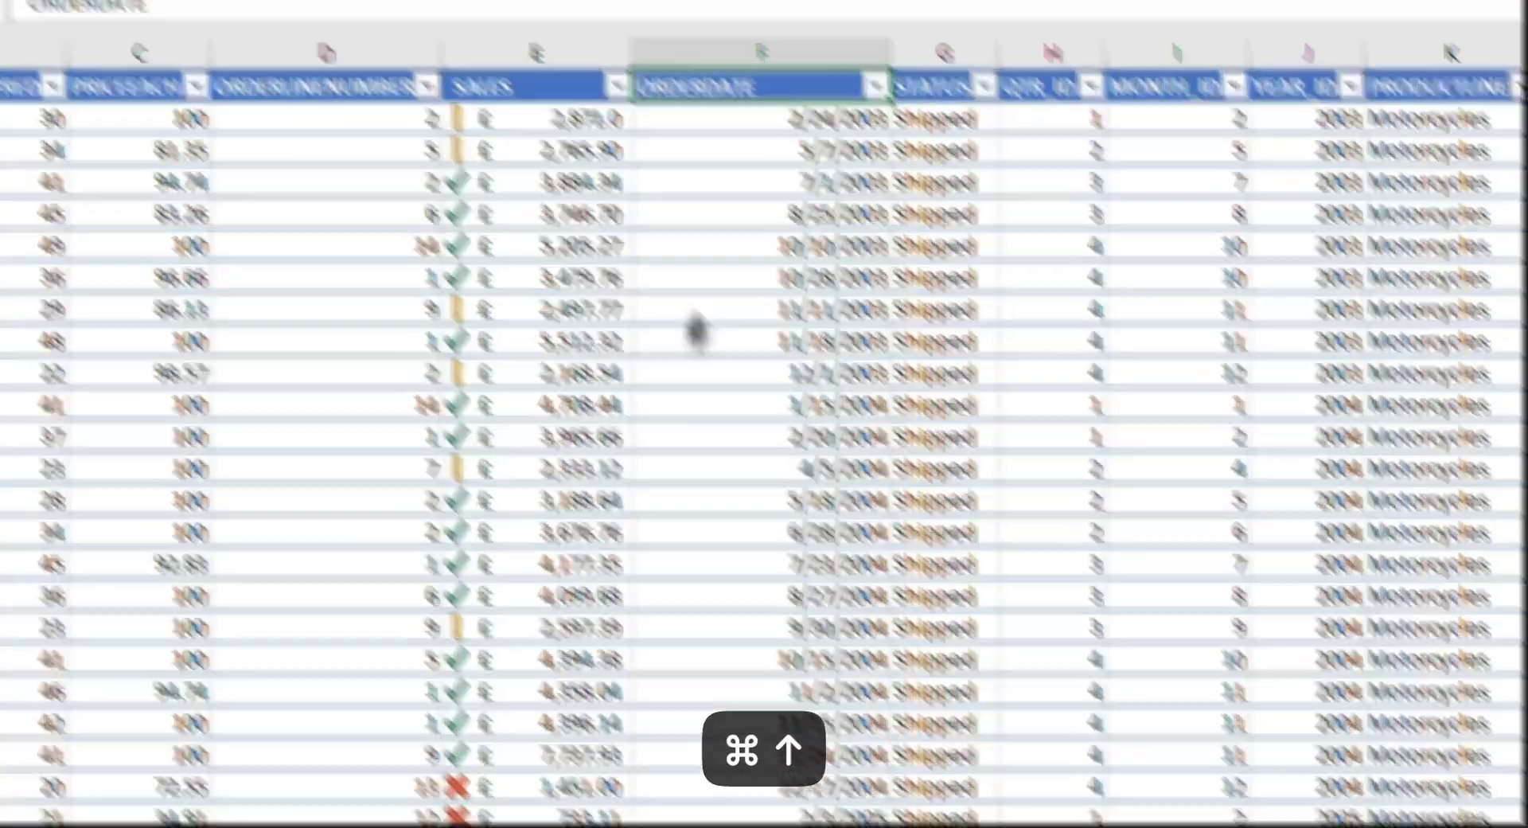
Step: Switch the table's first-column emphasis on and off again
left_click(1018, 125)
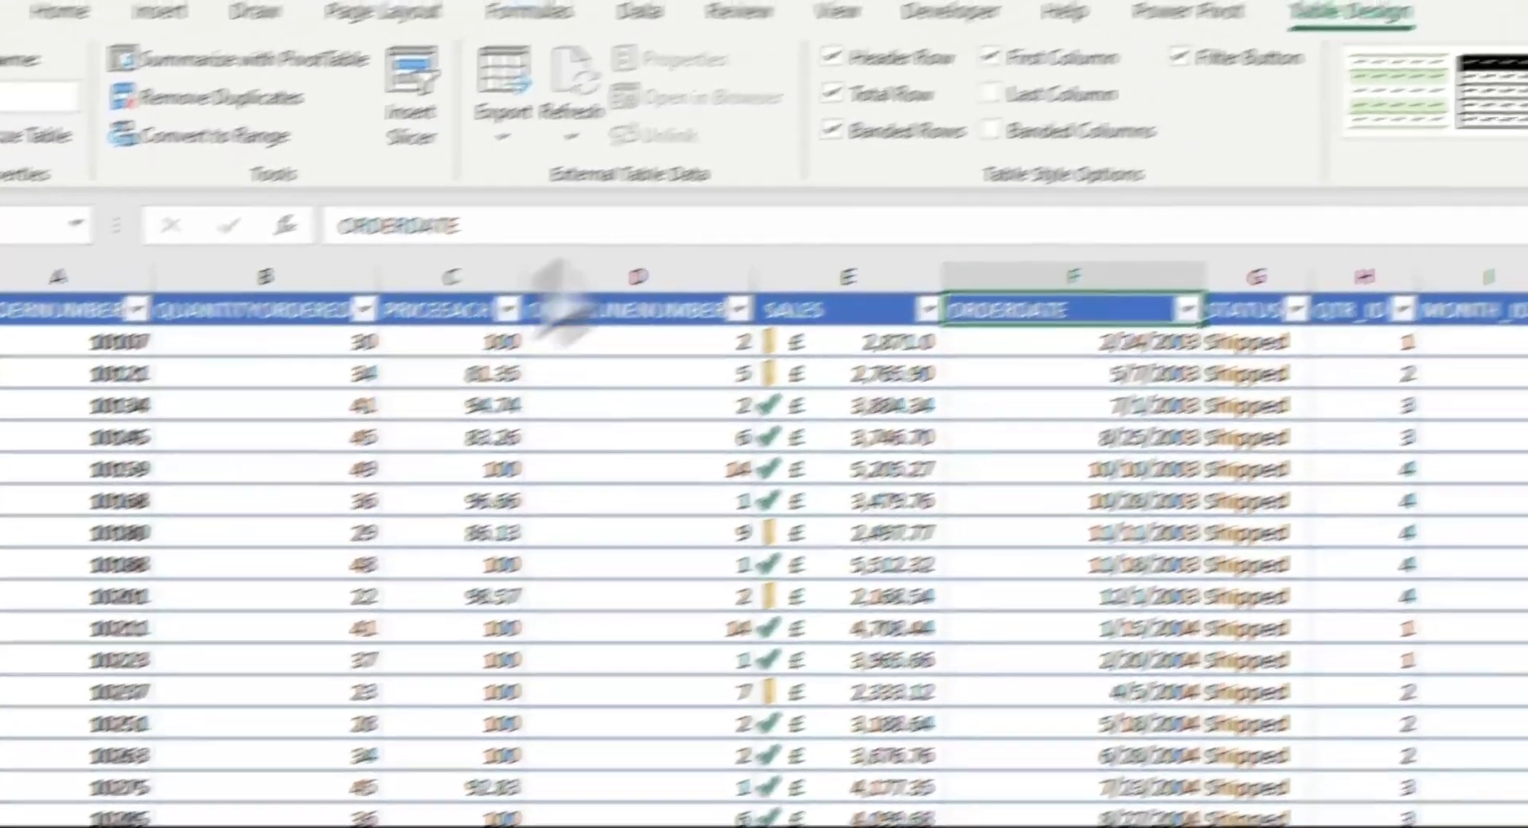
left_click(1019, 125)
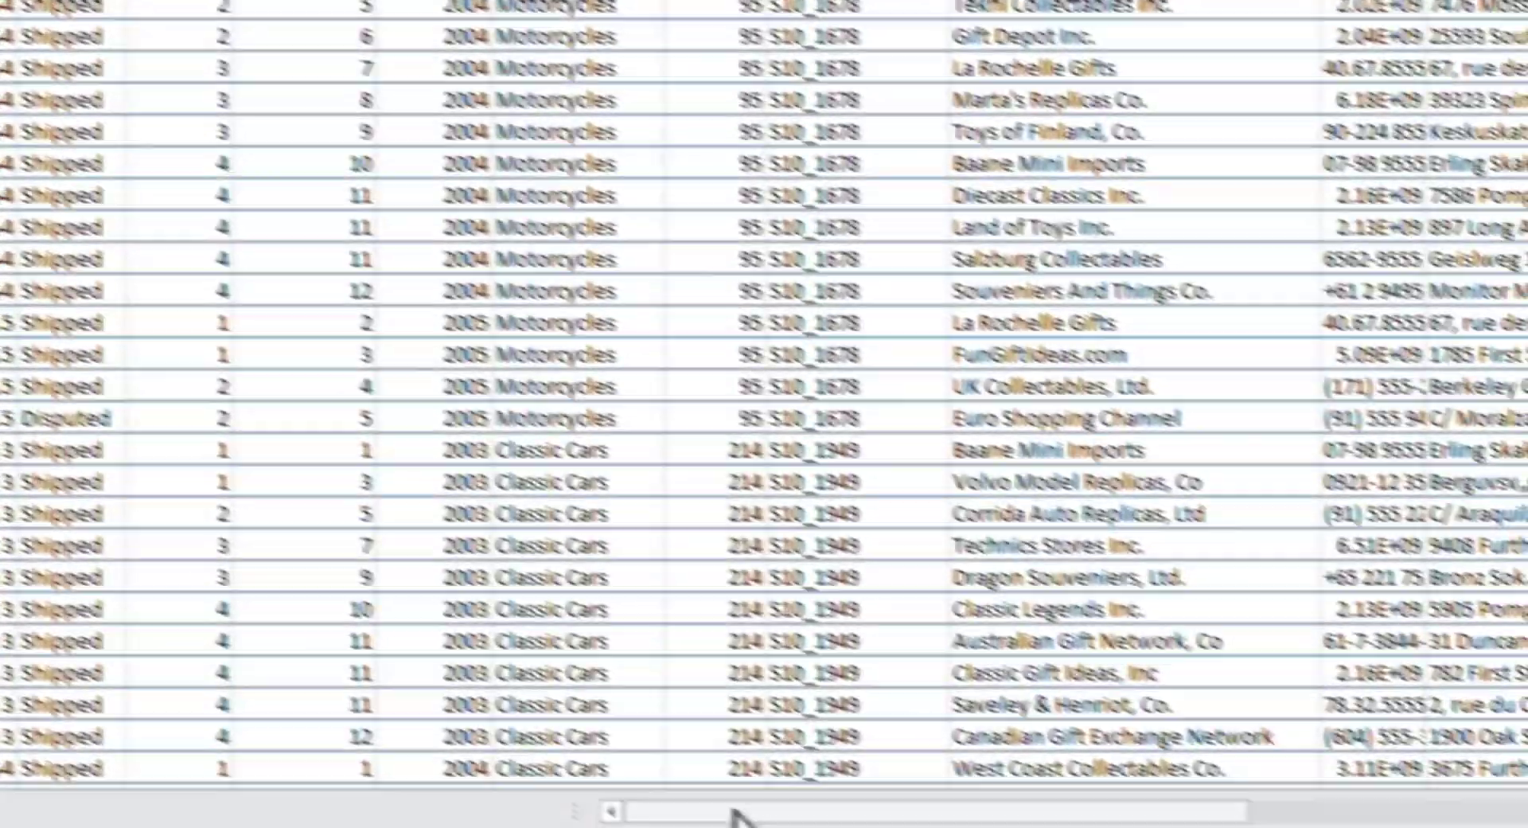
left_click_drag(733, 811, 549, 776)
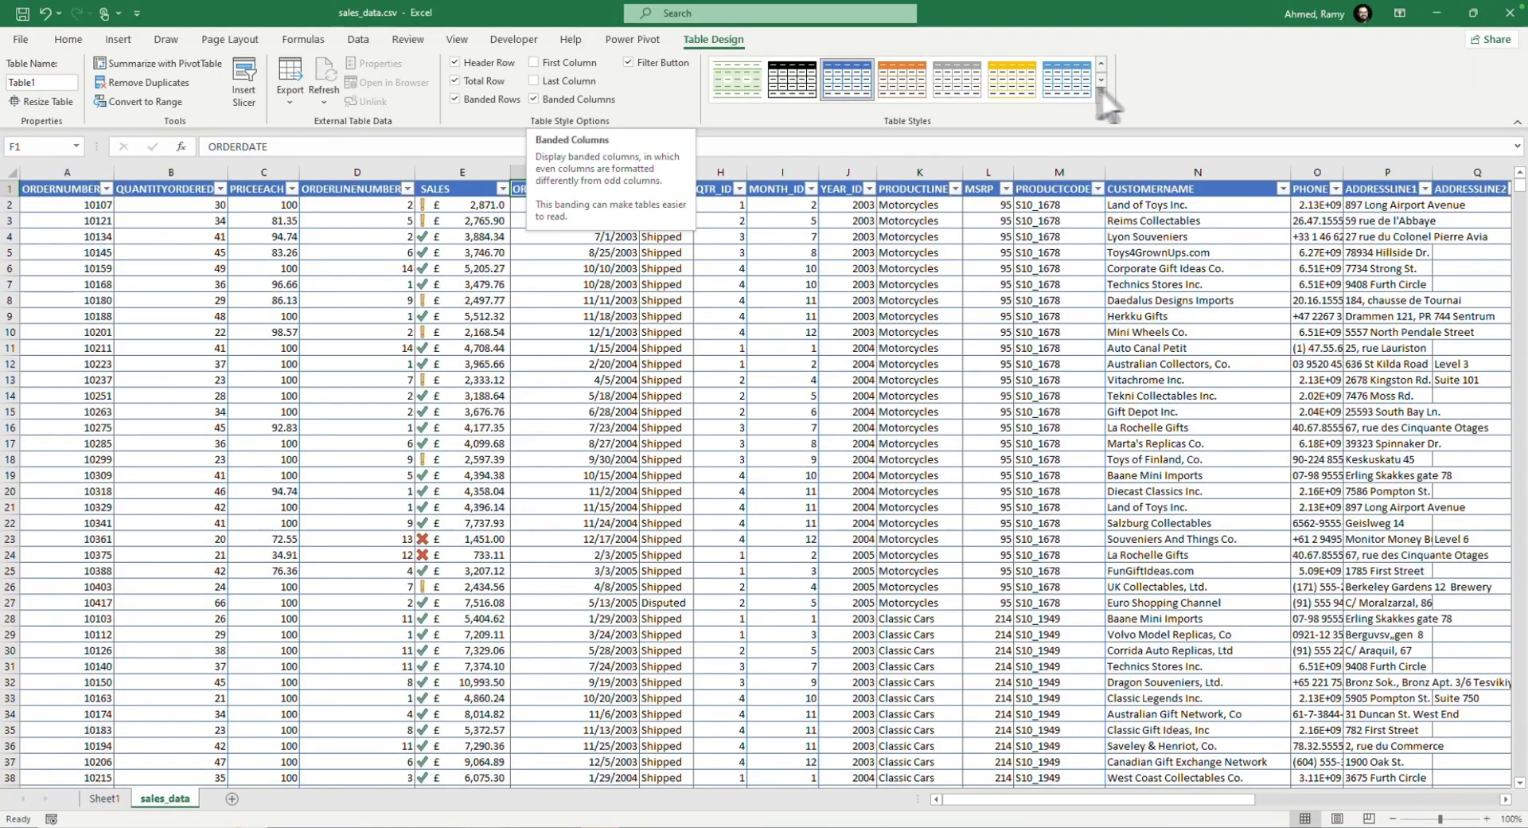
Step: Apply the blue Light table style with full cell borders and compare row and column banding, leaving only banded rows enabled
left_click(1102, 94)
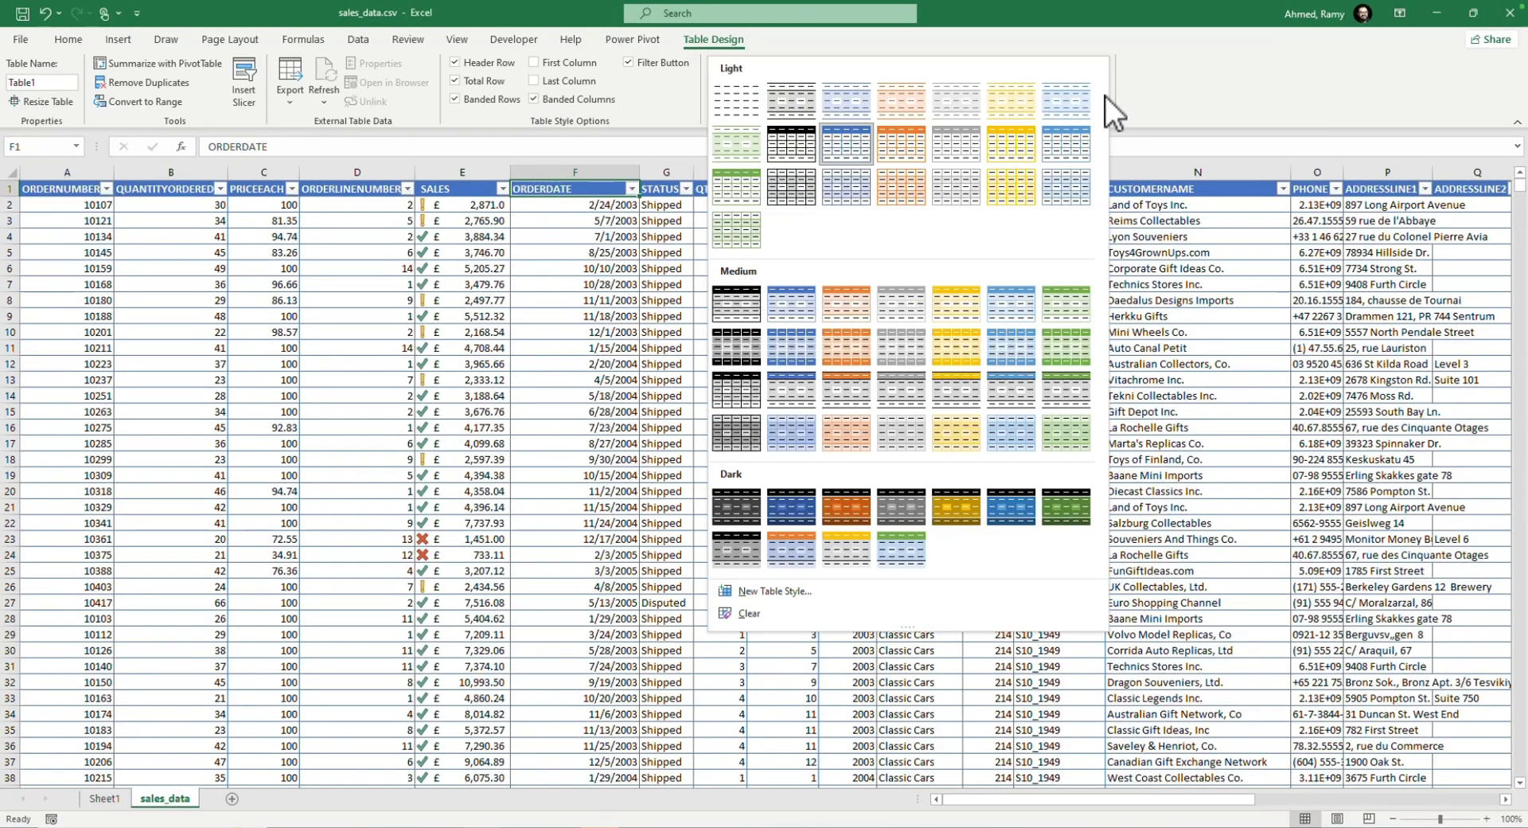
left_click(845, 191)
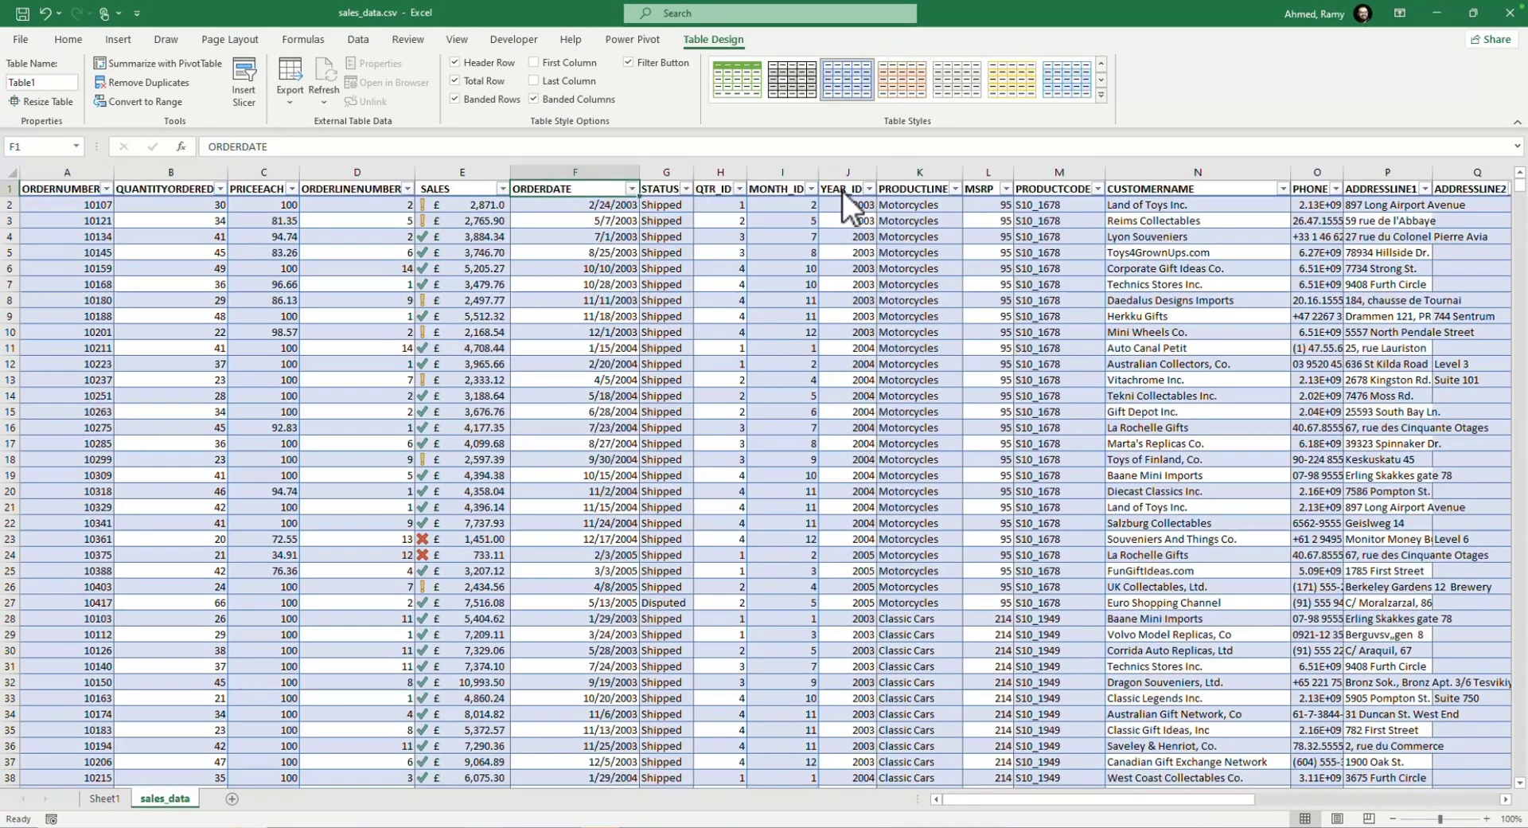
left_click(536, 99)
left_click(537, 100)
left_click(456, 99)
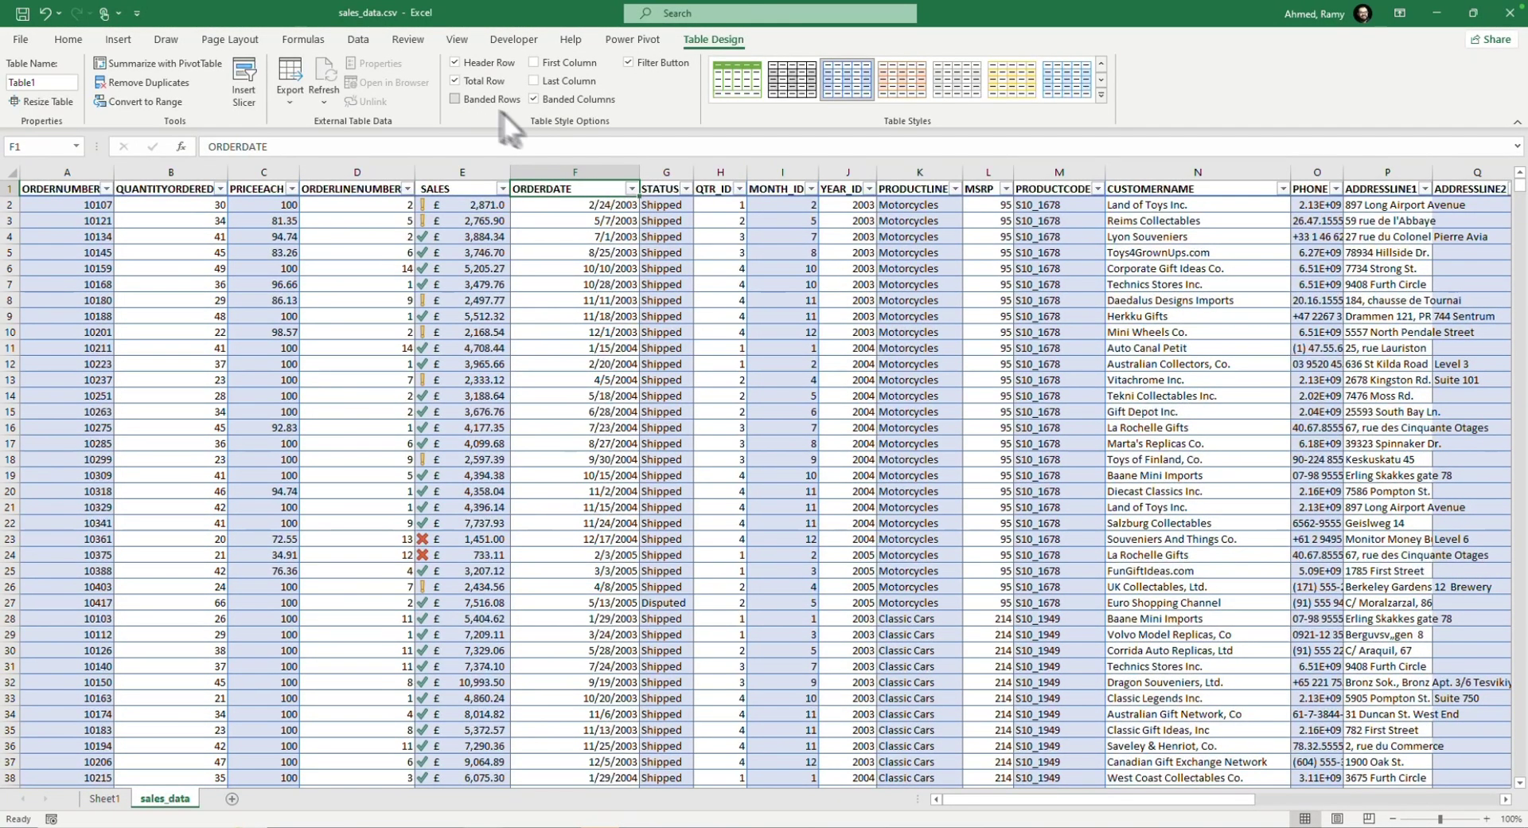
left_click(475, 99)
left_click(535, 99)
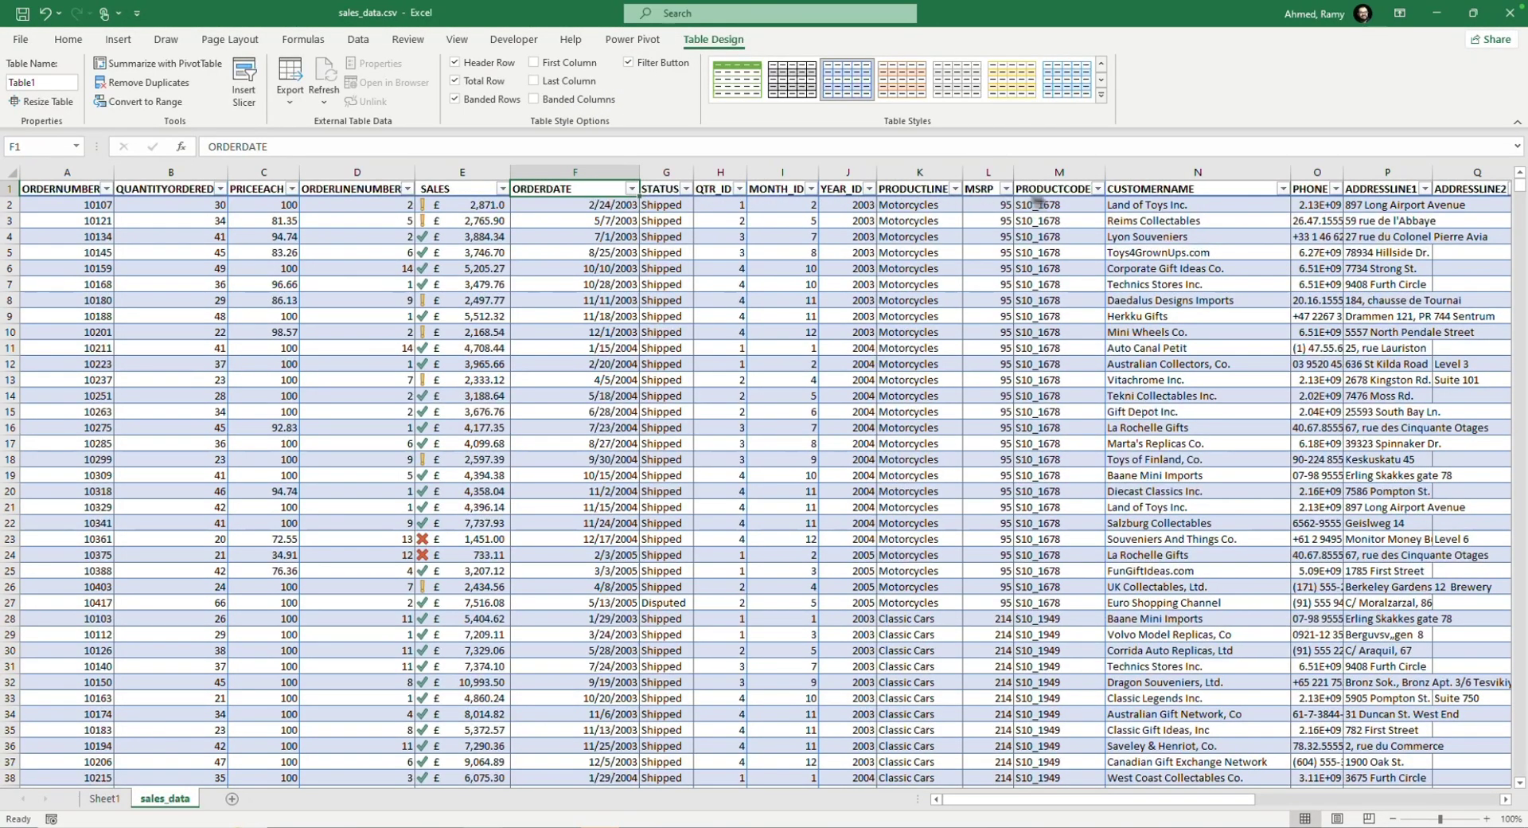
Step: Hide the filter buttons in the table's header row and show them again
left_click(628, 62)
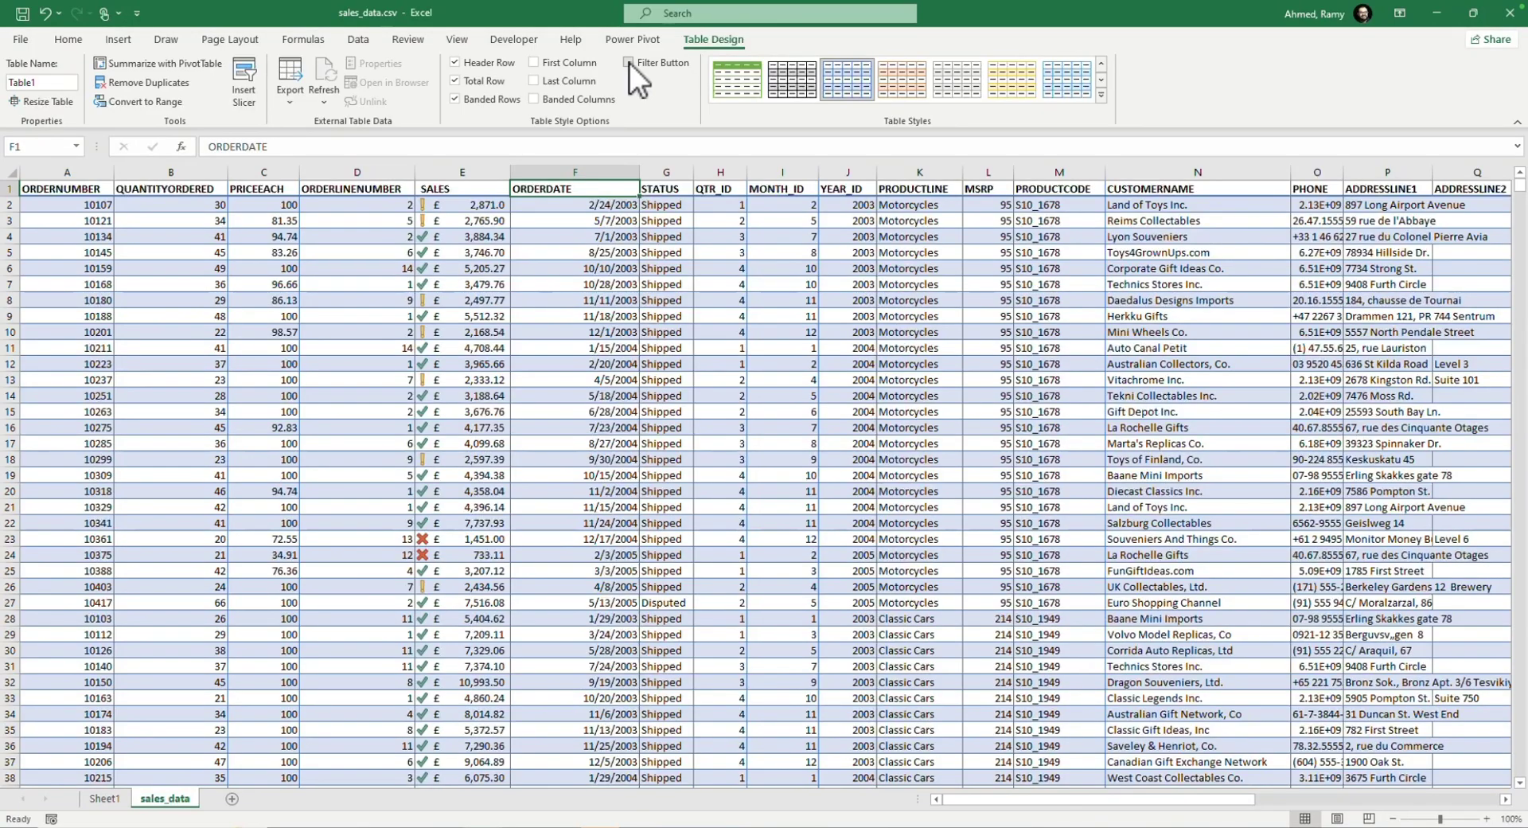
left_click(628, 62)
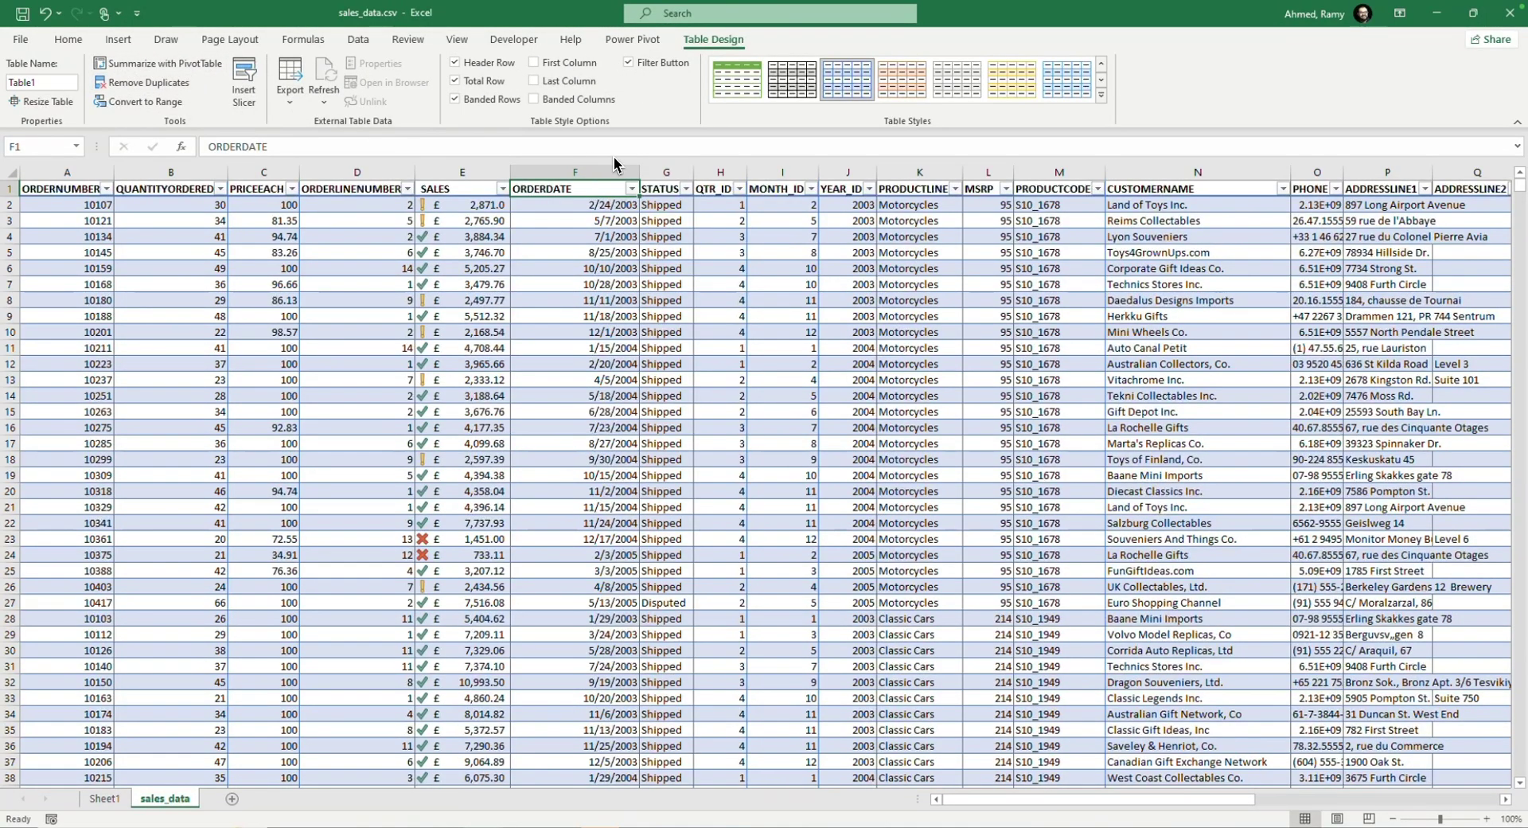